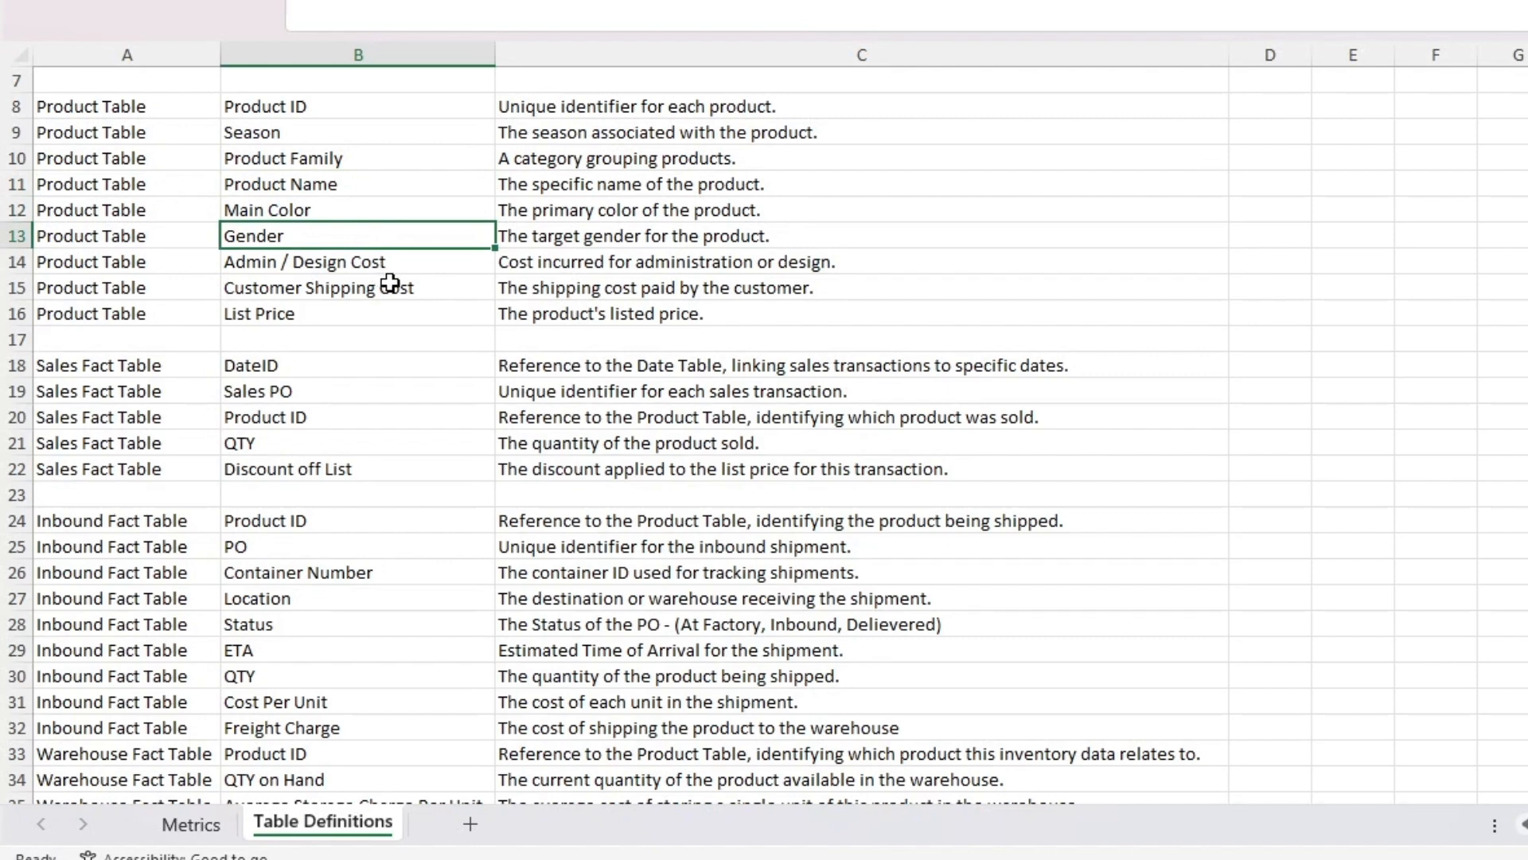
# Step: Review the remaining Product Table cost and price fields and the Sales Fact Table fields on the Table Definitions sheet
pyautogui.click(384, 262)
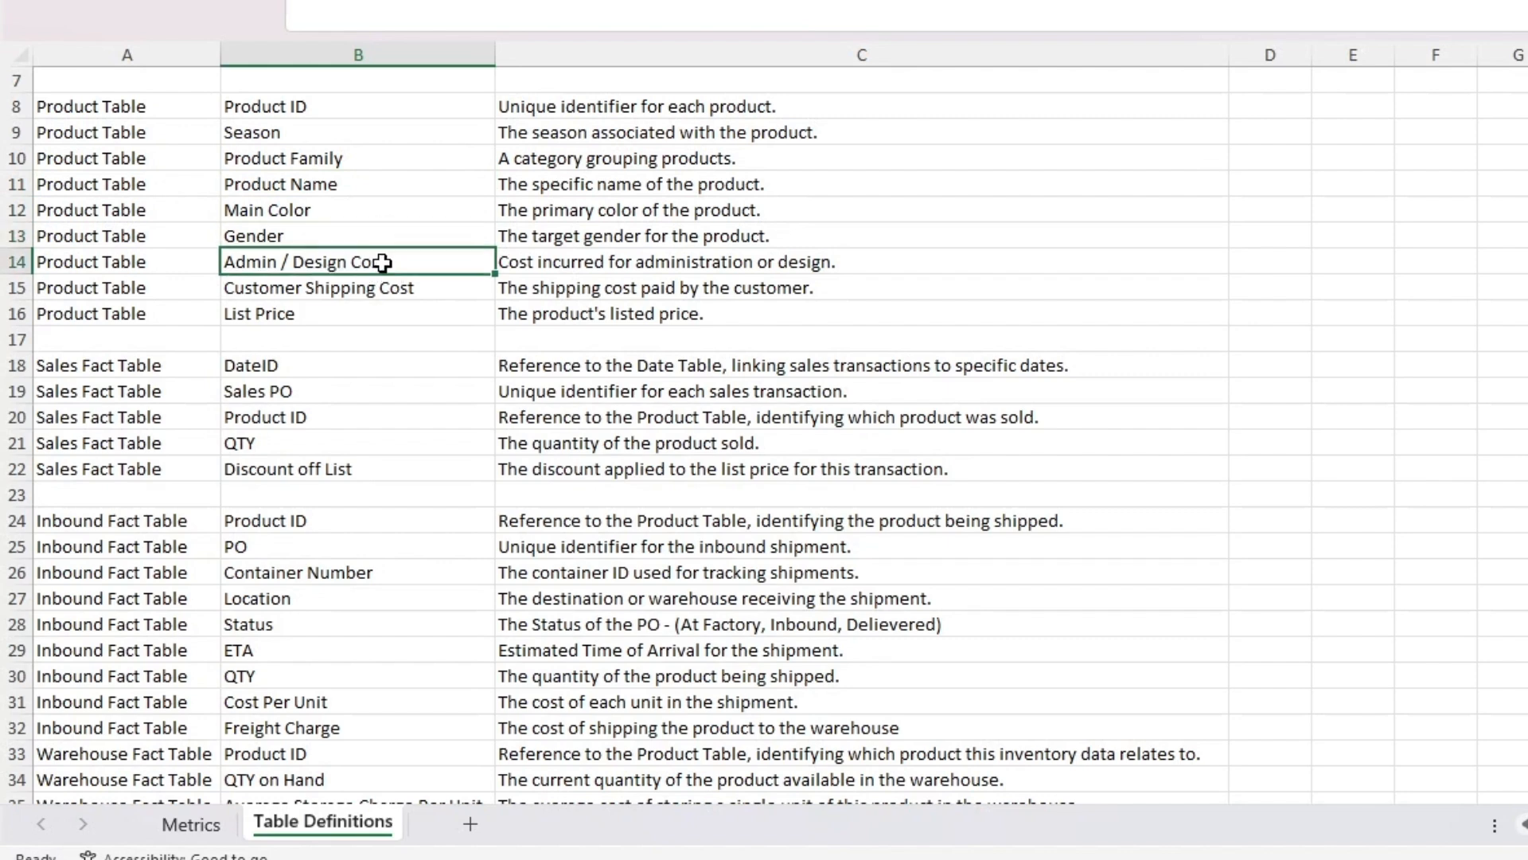
pyautogui.click(455, 292)
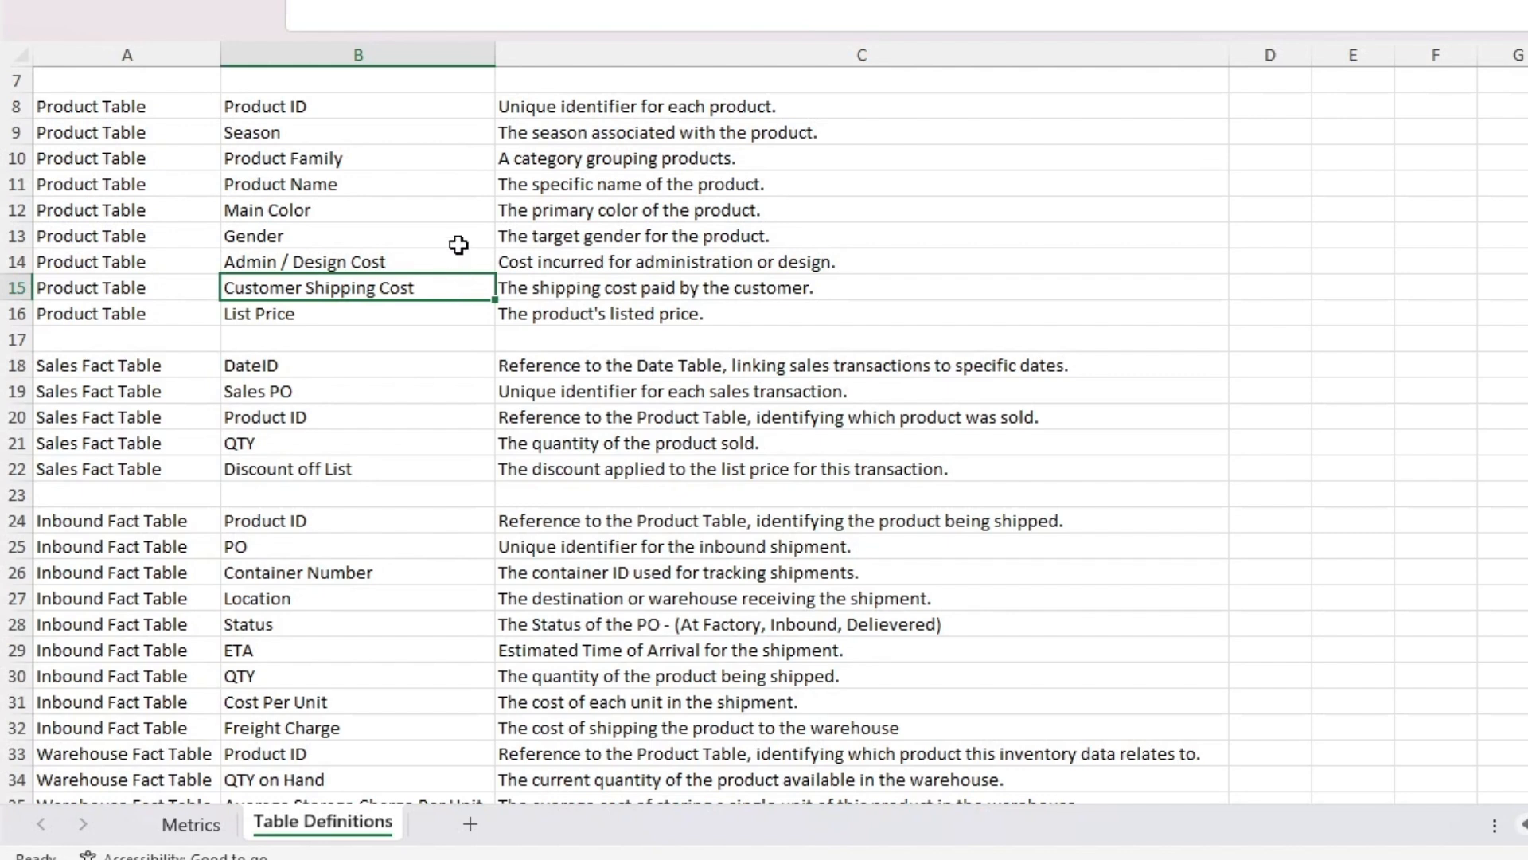
pyautogui.click(432, 317)
pyautogui.scroll(-2, 414, 302)
pyautogui.click(342, 234)
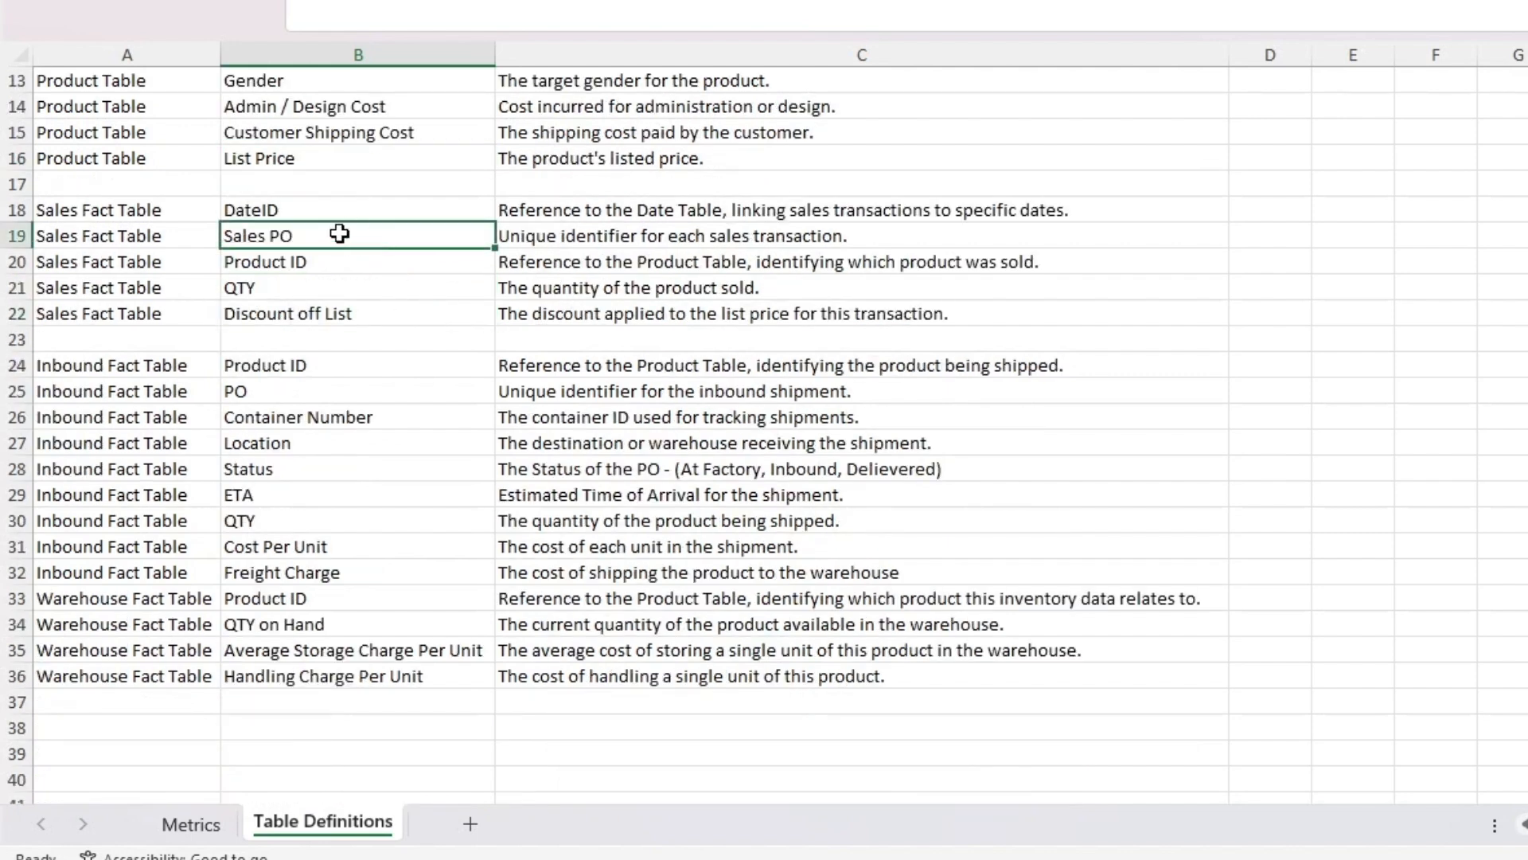
pyautogui.click(318, 211)
pyautogui.click(323, 239)
pyautogui.click(339, 261)
pyautogui.click(355, 291)
pyautogui.click(390, 325)
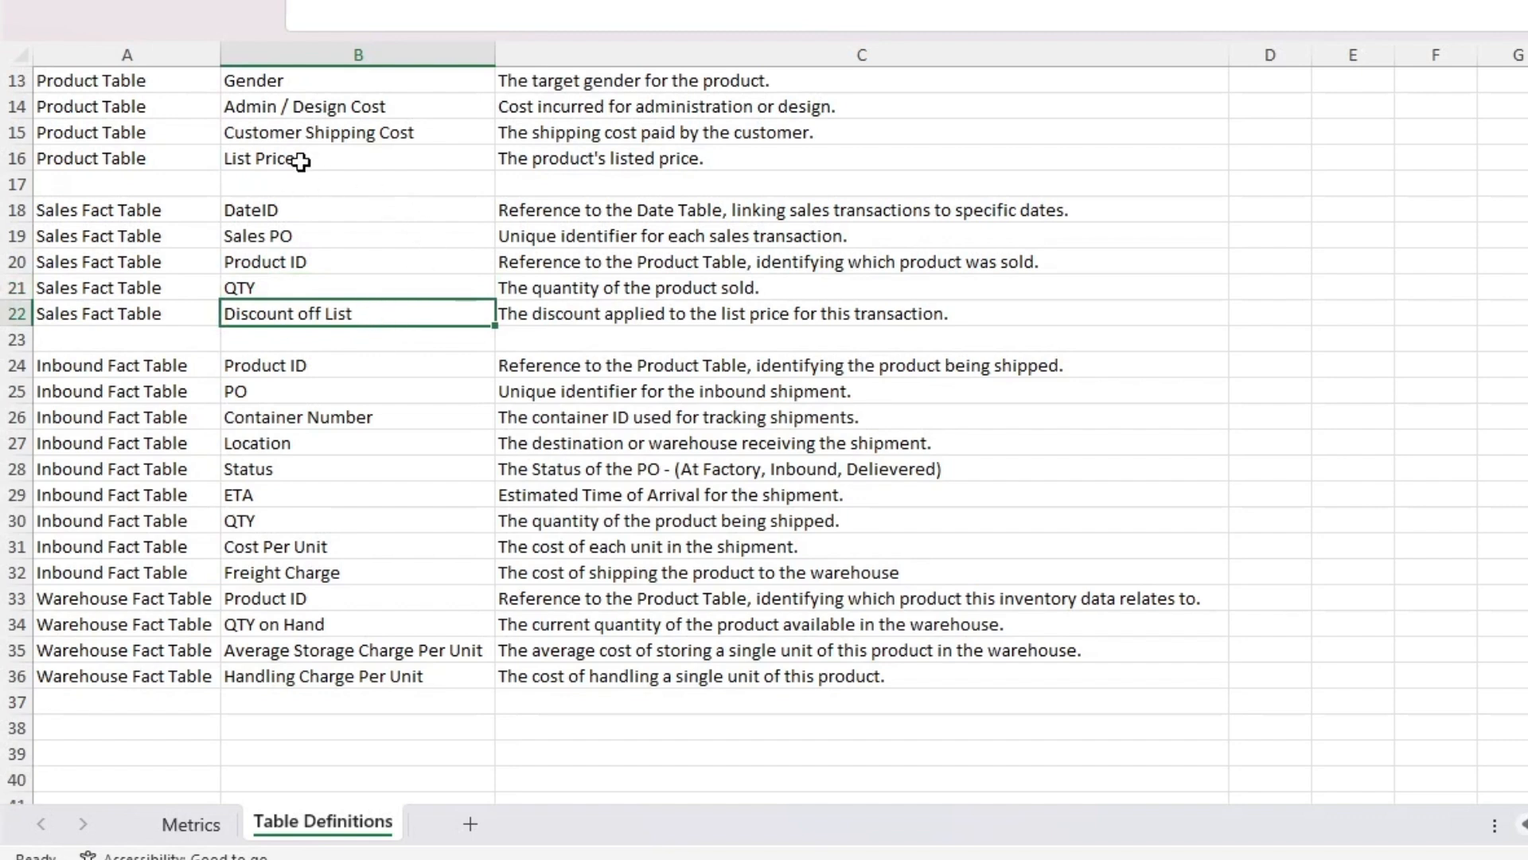
pyautogui.click(275, 153)
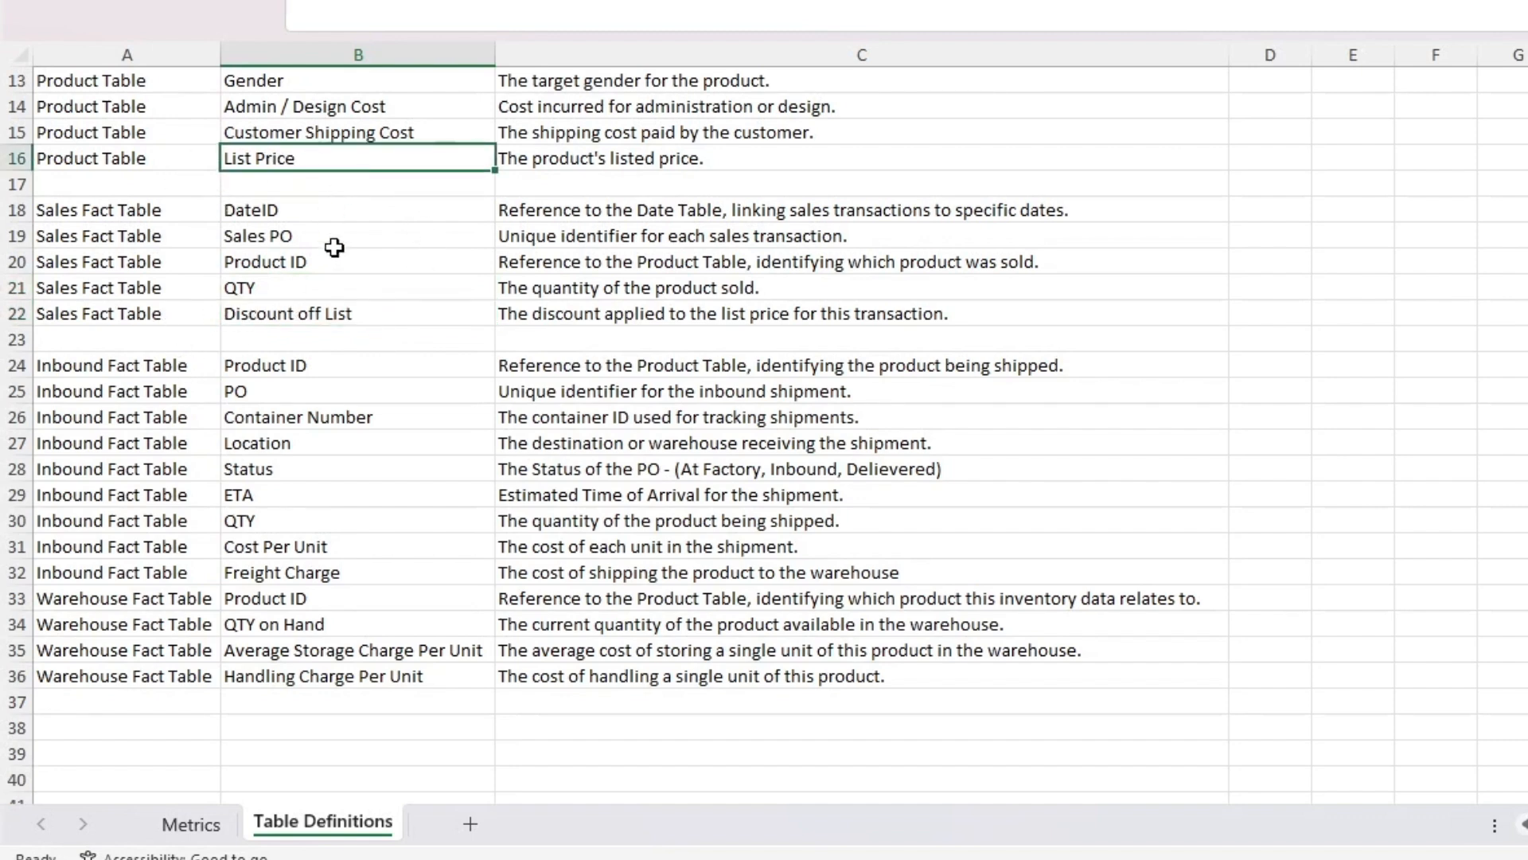
# Step: Insert a blank row above the first Warehouse Fact Table entry to separate it from the Inbound Fact Table
pyautogui.scroll(-2, 527, 428)
pyautogui.scroll(1, 527, 427)
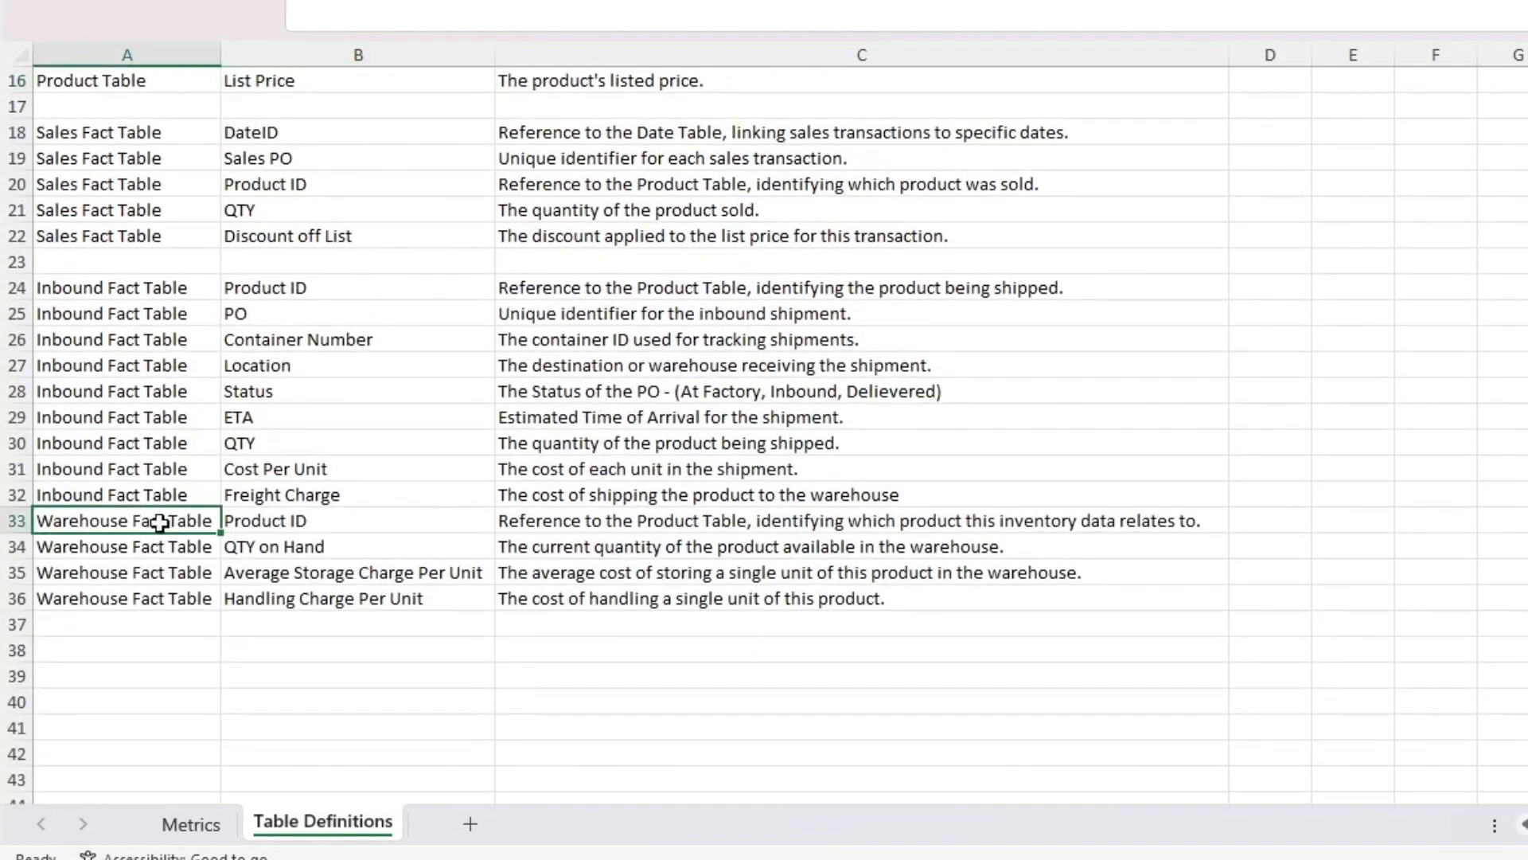
pyautogui.click(17, 522)
pyautogui.rightClick(17, 524)
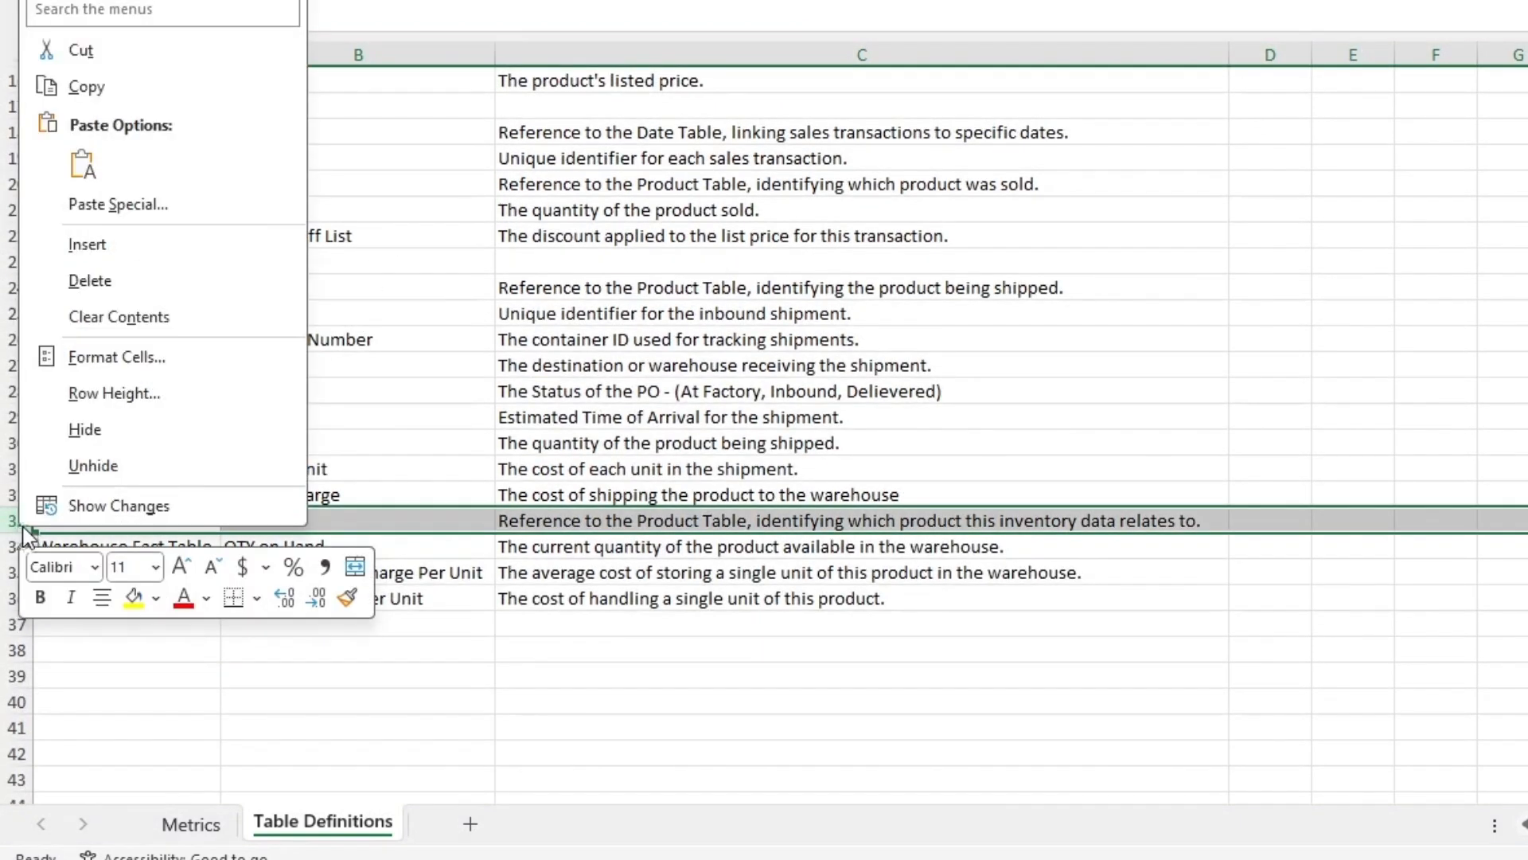
pyautogui.click(127, 253)
# Step: Review the Inbound Fact Table fields from PO through Freight Charge
pyautogui.click(253, 312)
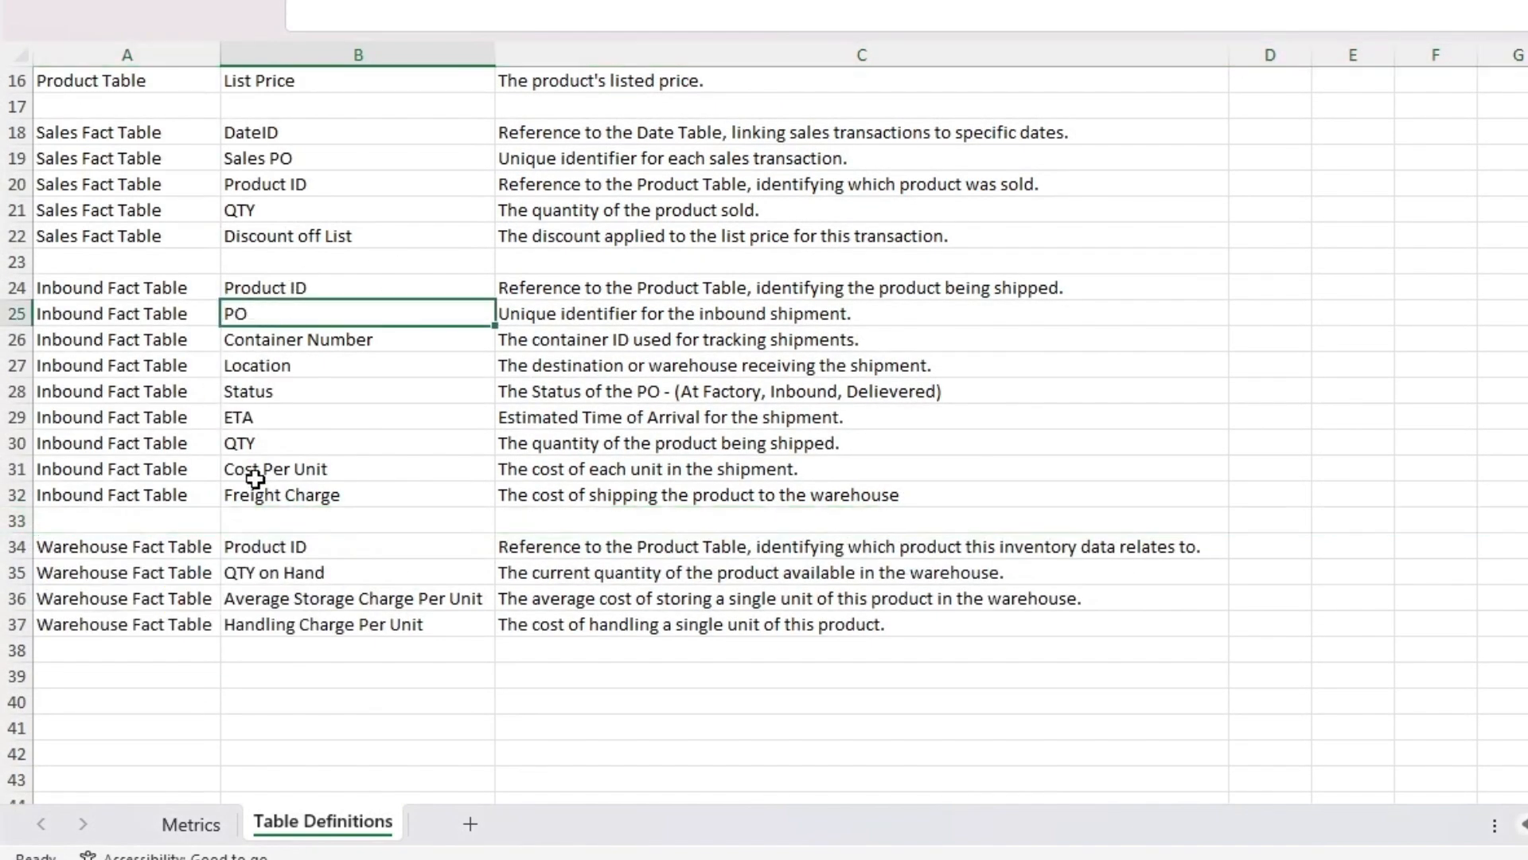
pyautogui.click(274, 344)
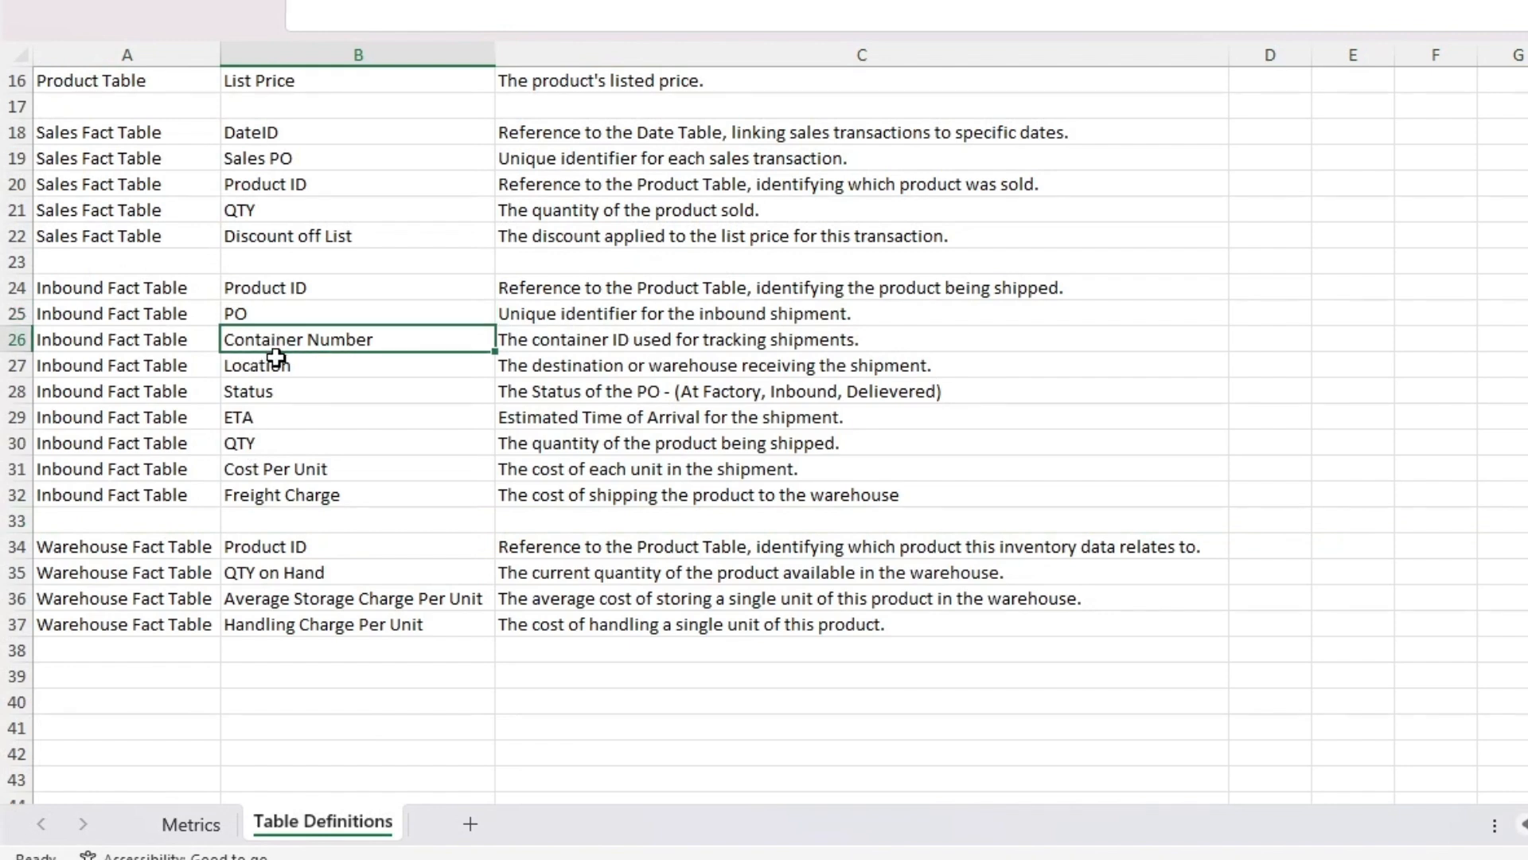
pyautogui.click(284, 371)
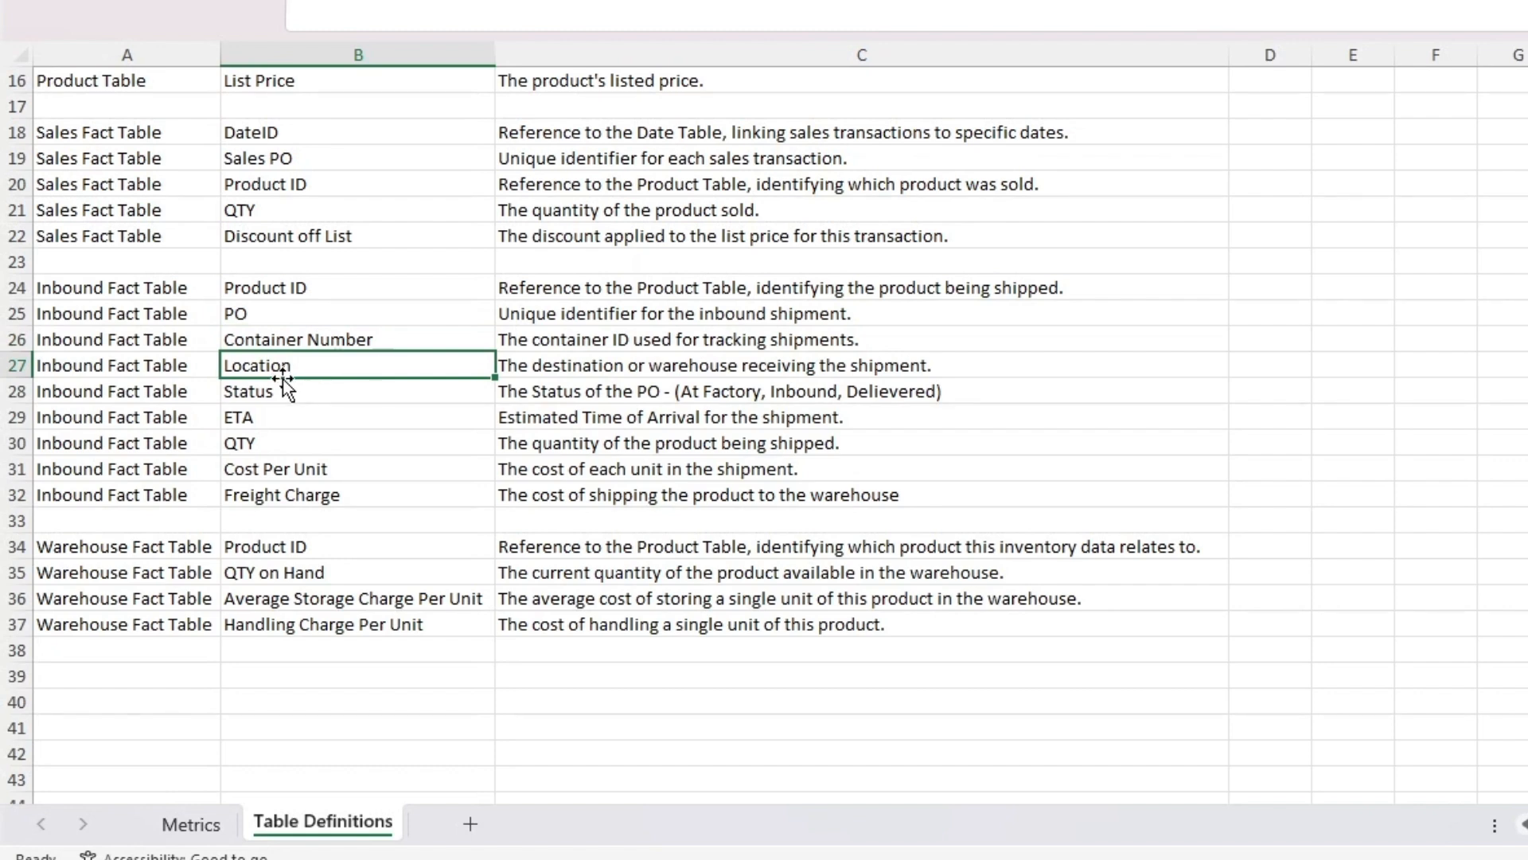
pyautogui.click(286, 391)
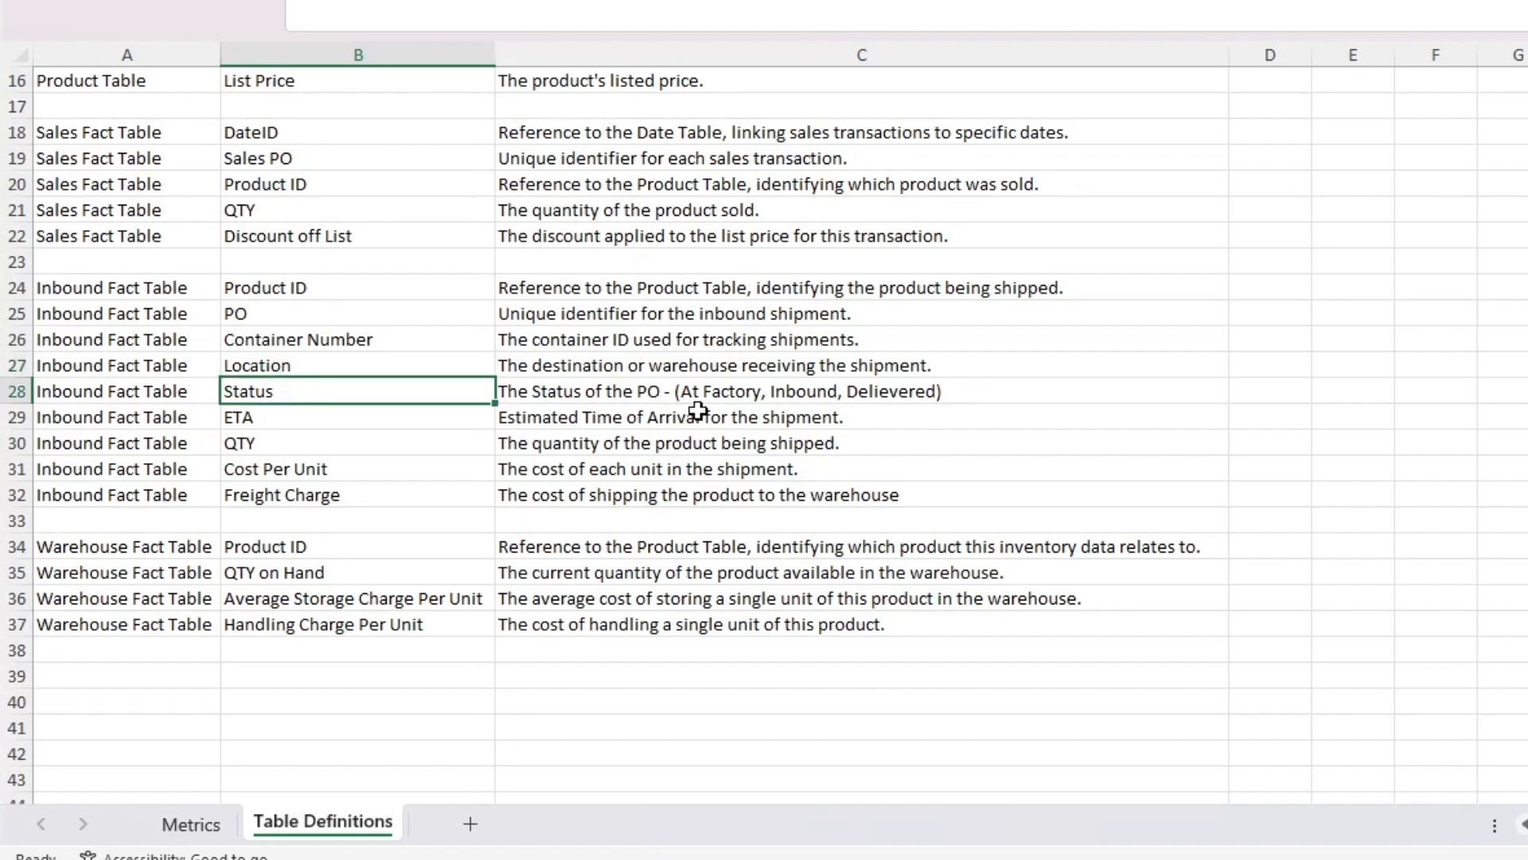
pyautogui.click(411, 422)
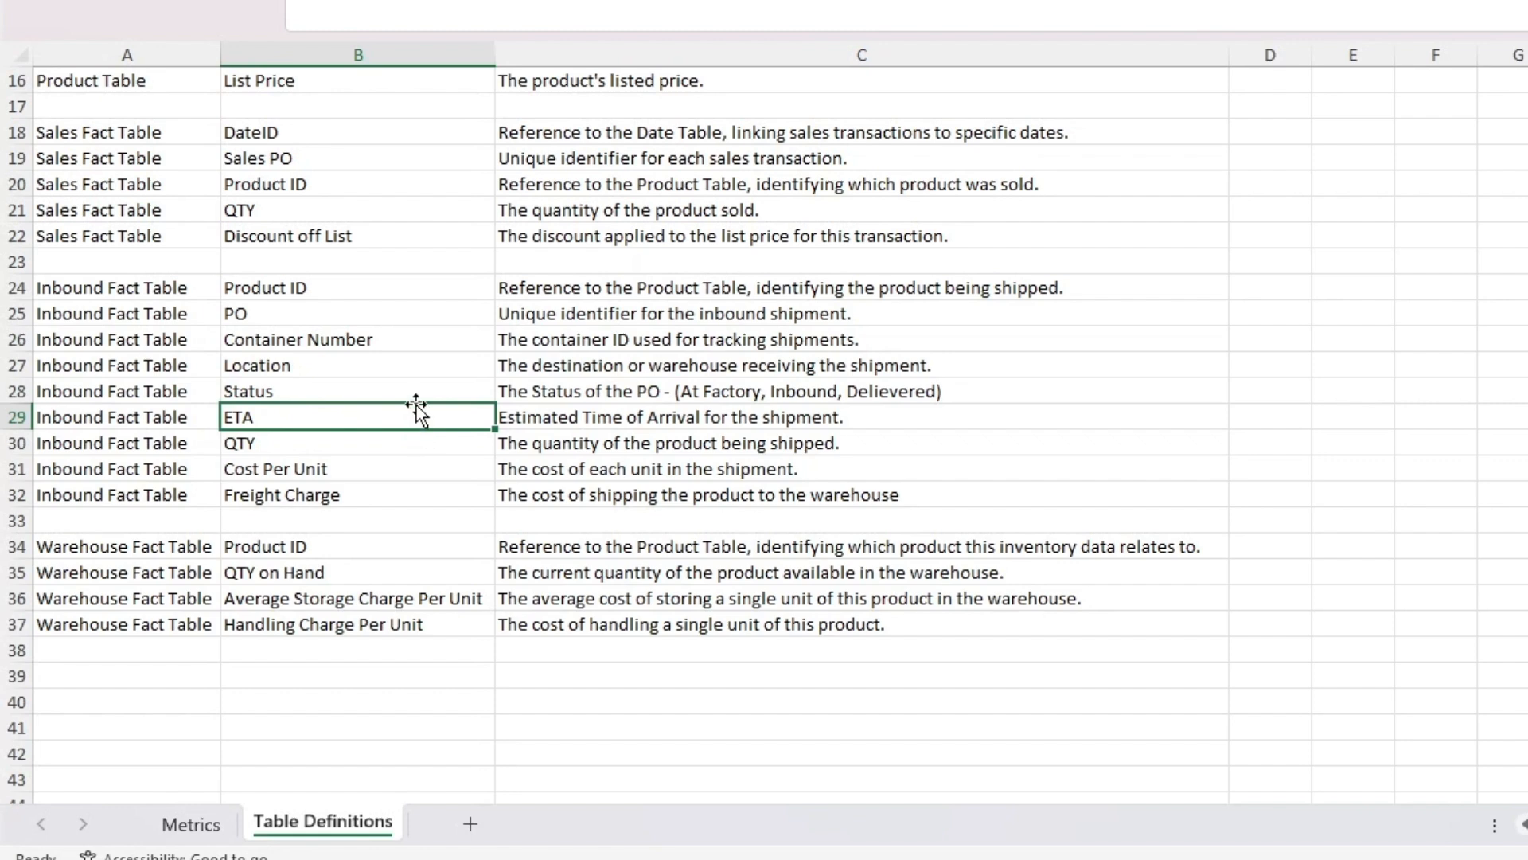
pyautogui.click(399, 441)
pyautogui.click(386, 468)
pyautogui.click(385, 494)
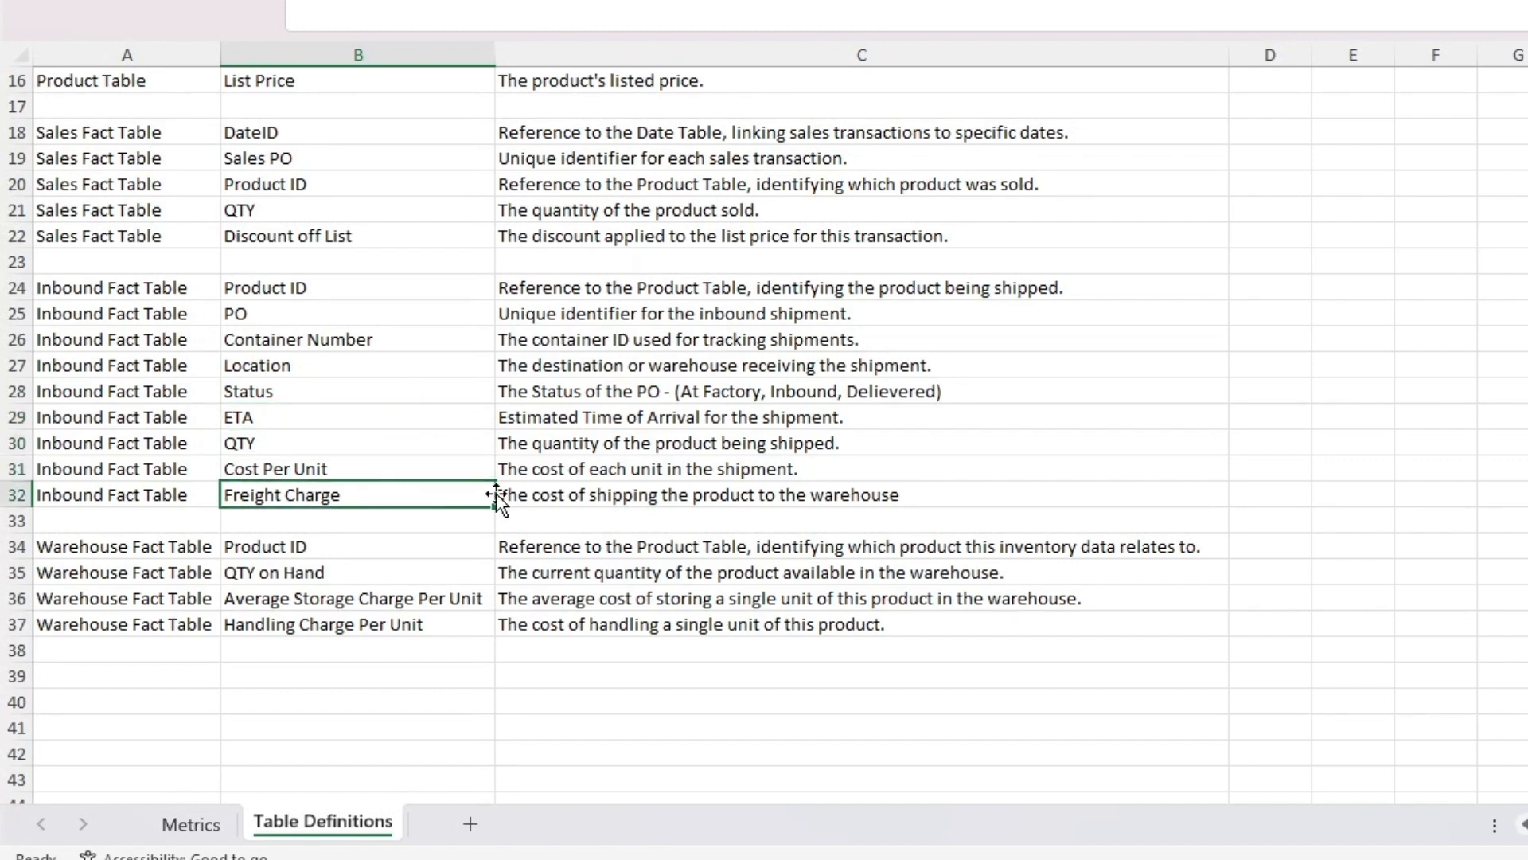
# Step: Insert a row above the Inbound Fact Table's QTY entry and copy the ETA row's three cells into it
pyautogui.click(37, 442)
pyautogui.rightClick(6, 441)
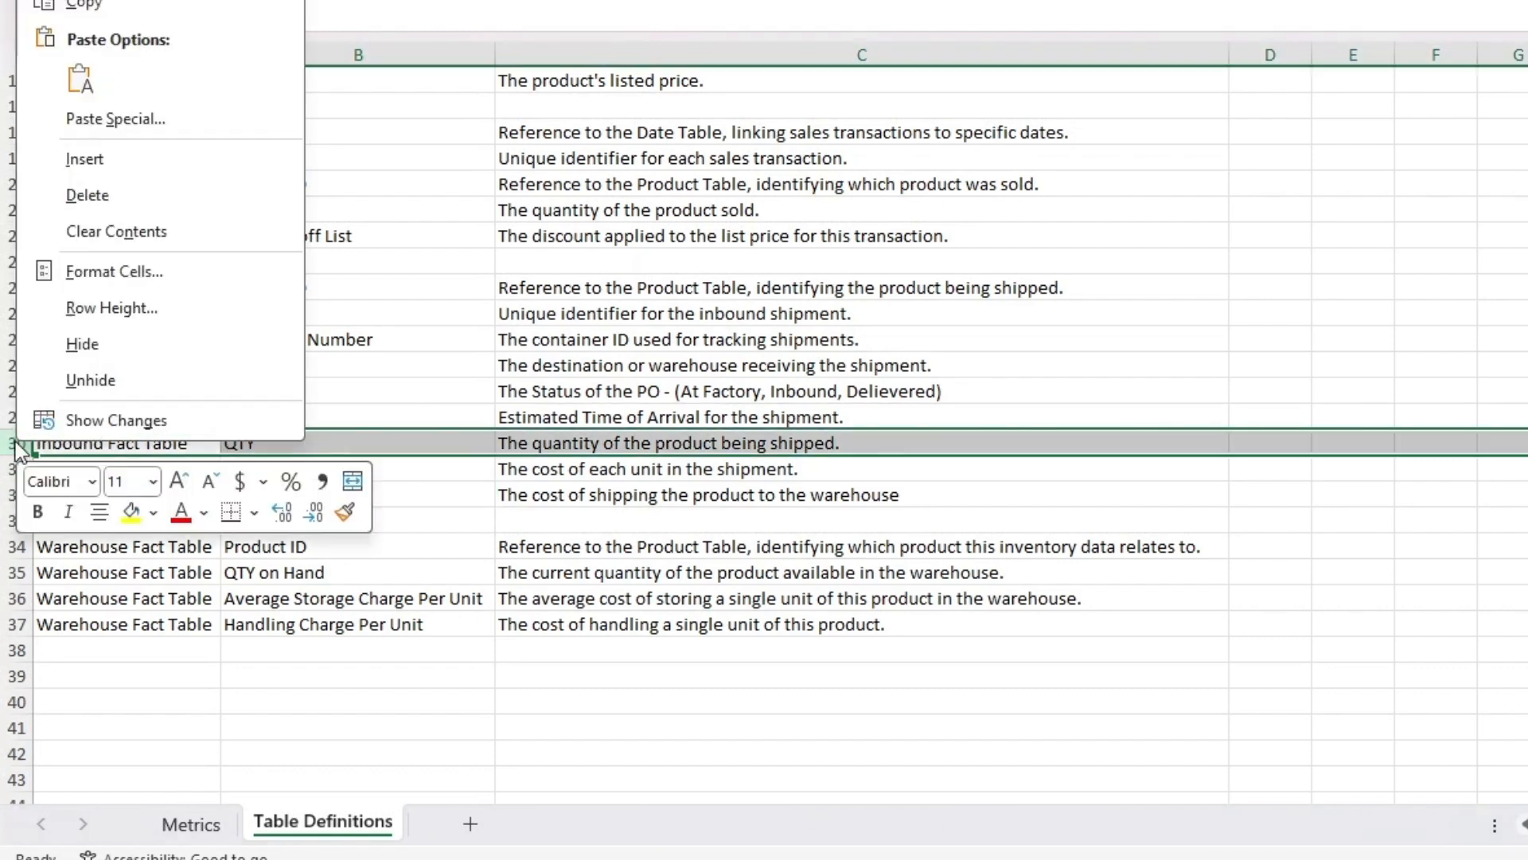
pyautogui.click(106, 159)
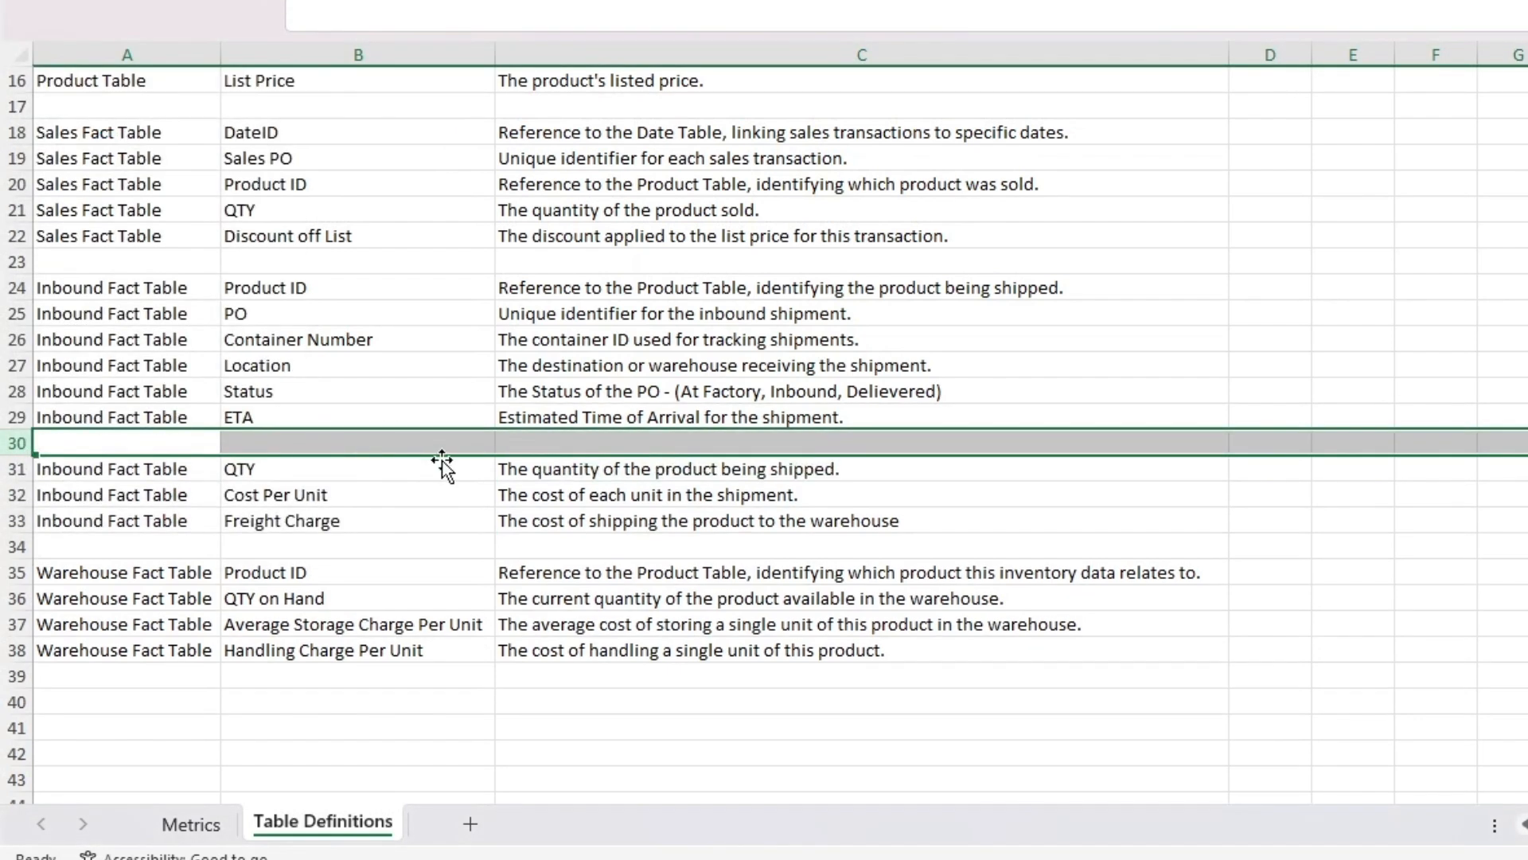
pyautogui.moveTo(105, 416); pyautogui.dragTo(505, 416)
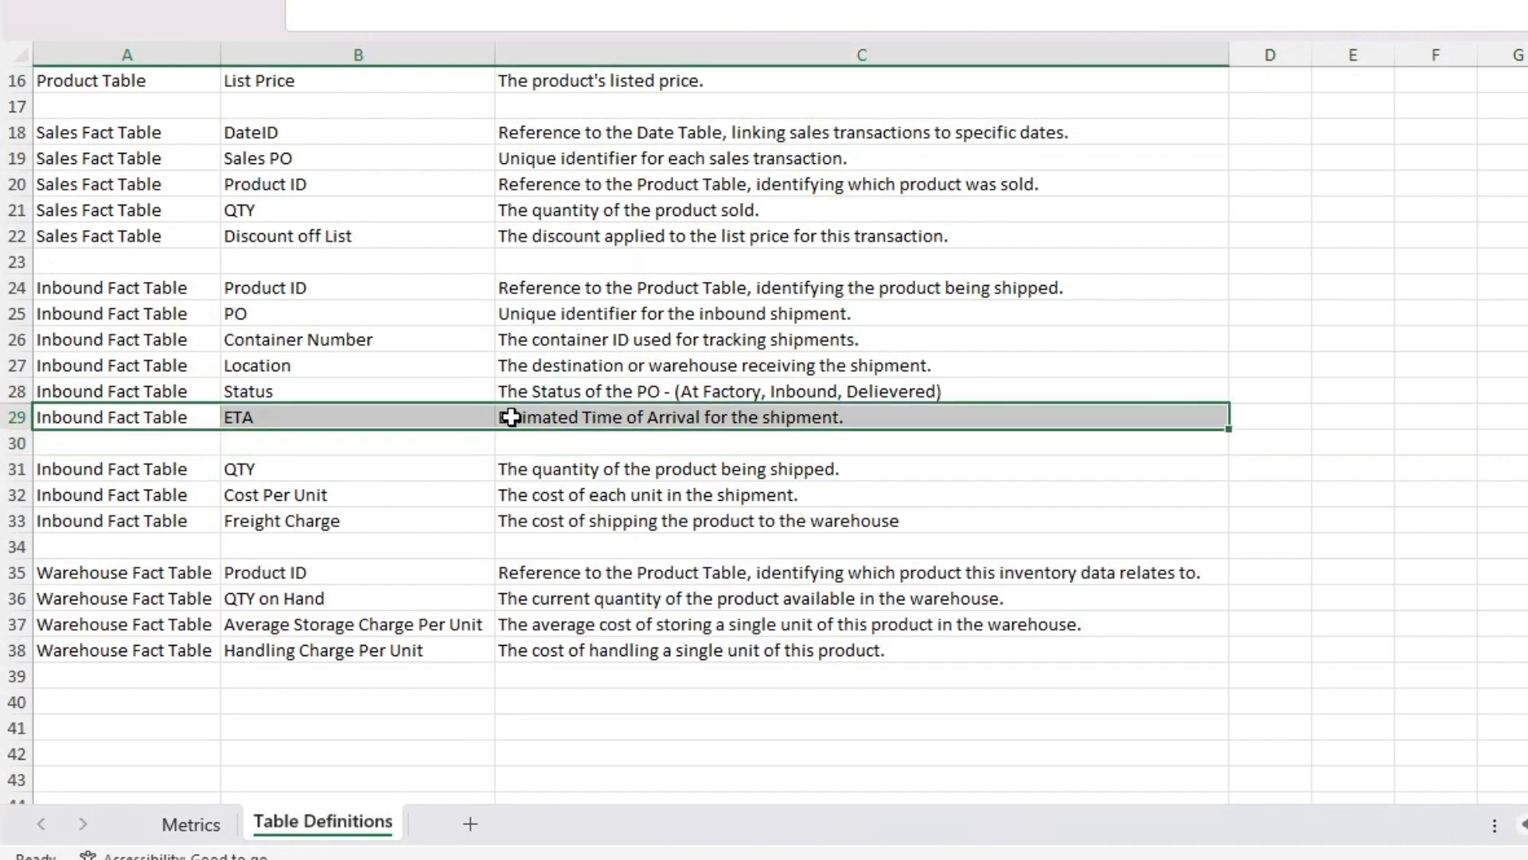
pyautogui.hotkey('ctrl', 'c')
pyautogui.click(101, 441)
pyautogui.hotkey('ctrl', 'v')
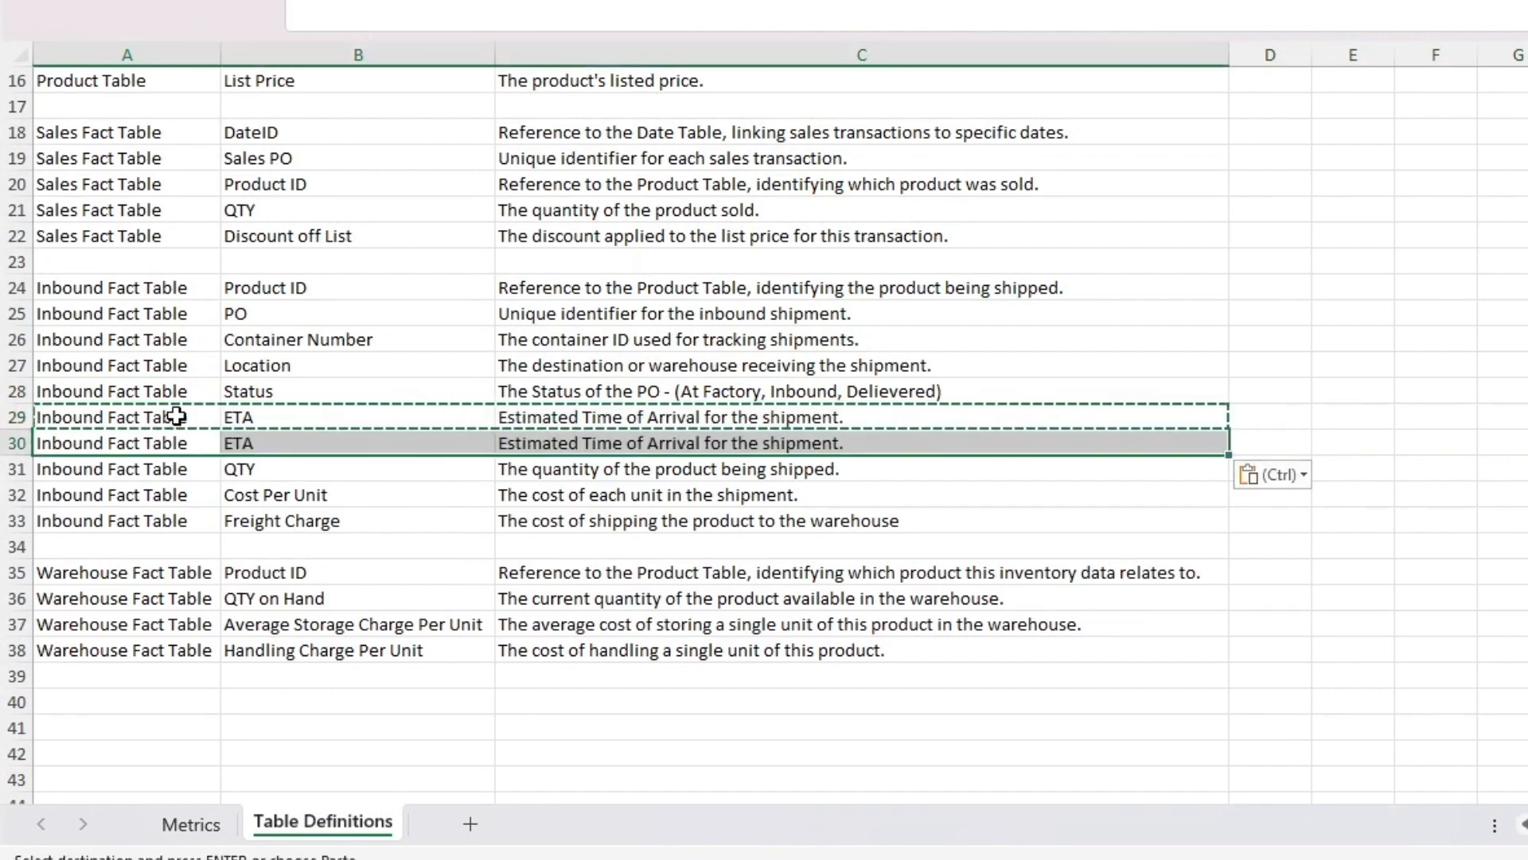
# Step: Rename the field in the copied ETA row, cell B30, as Delivered
pyautogui.click(261, 443)
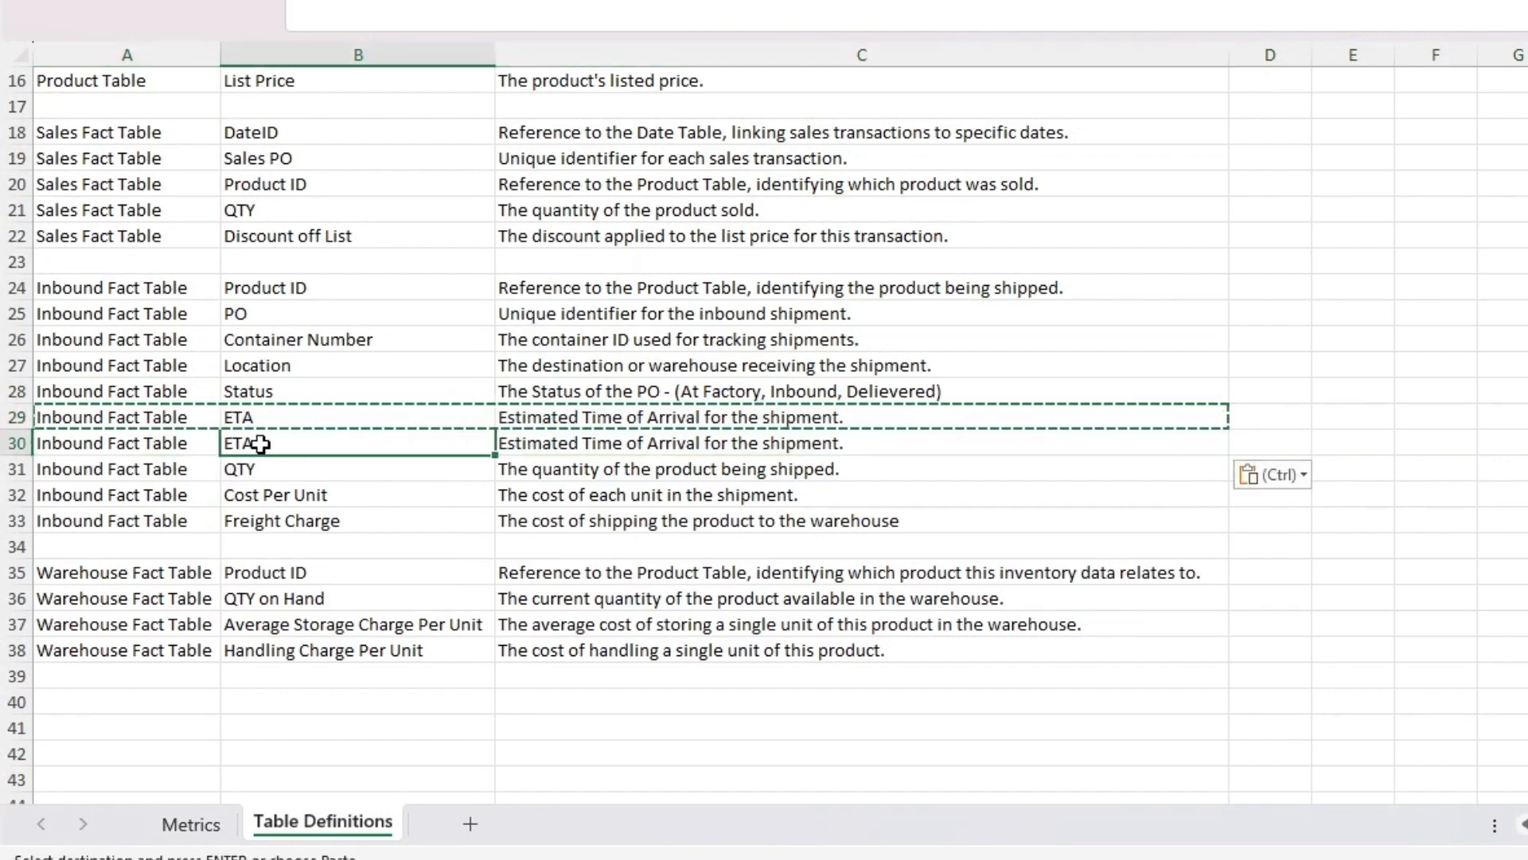
pyautogui.press('Escape')
pyautogui.write('Deliver')
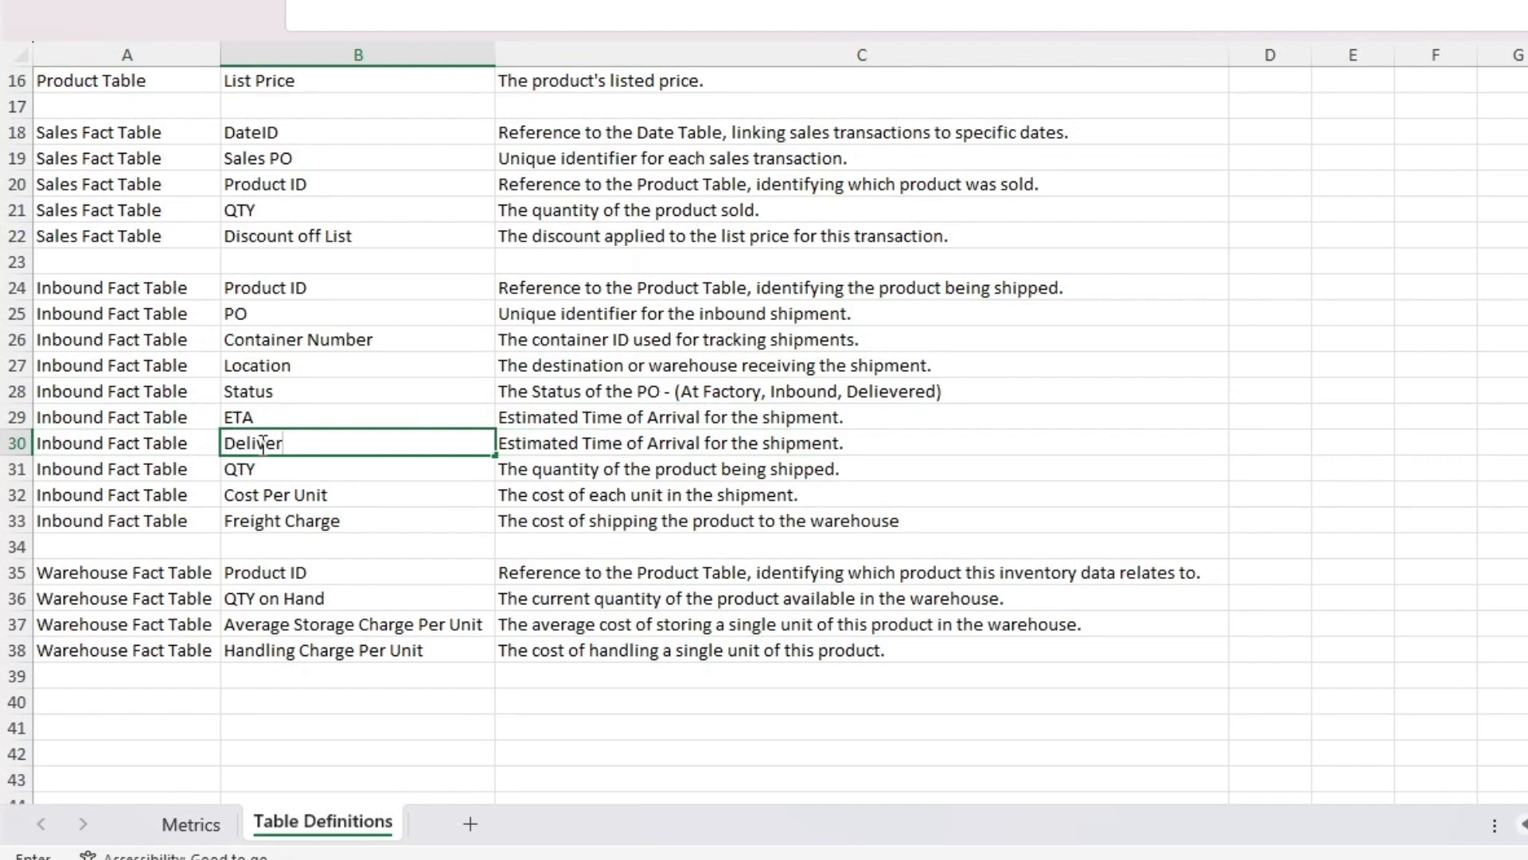
pyautogui.write('ed')
pyautogui.click(299, 575)
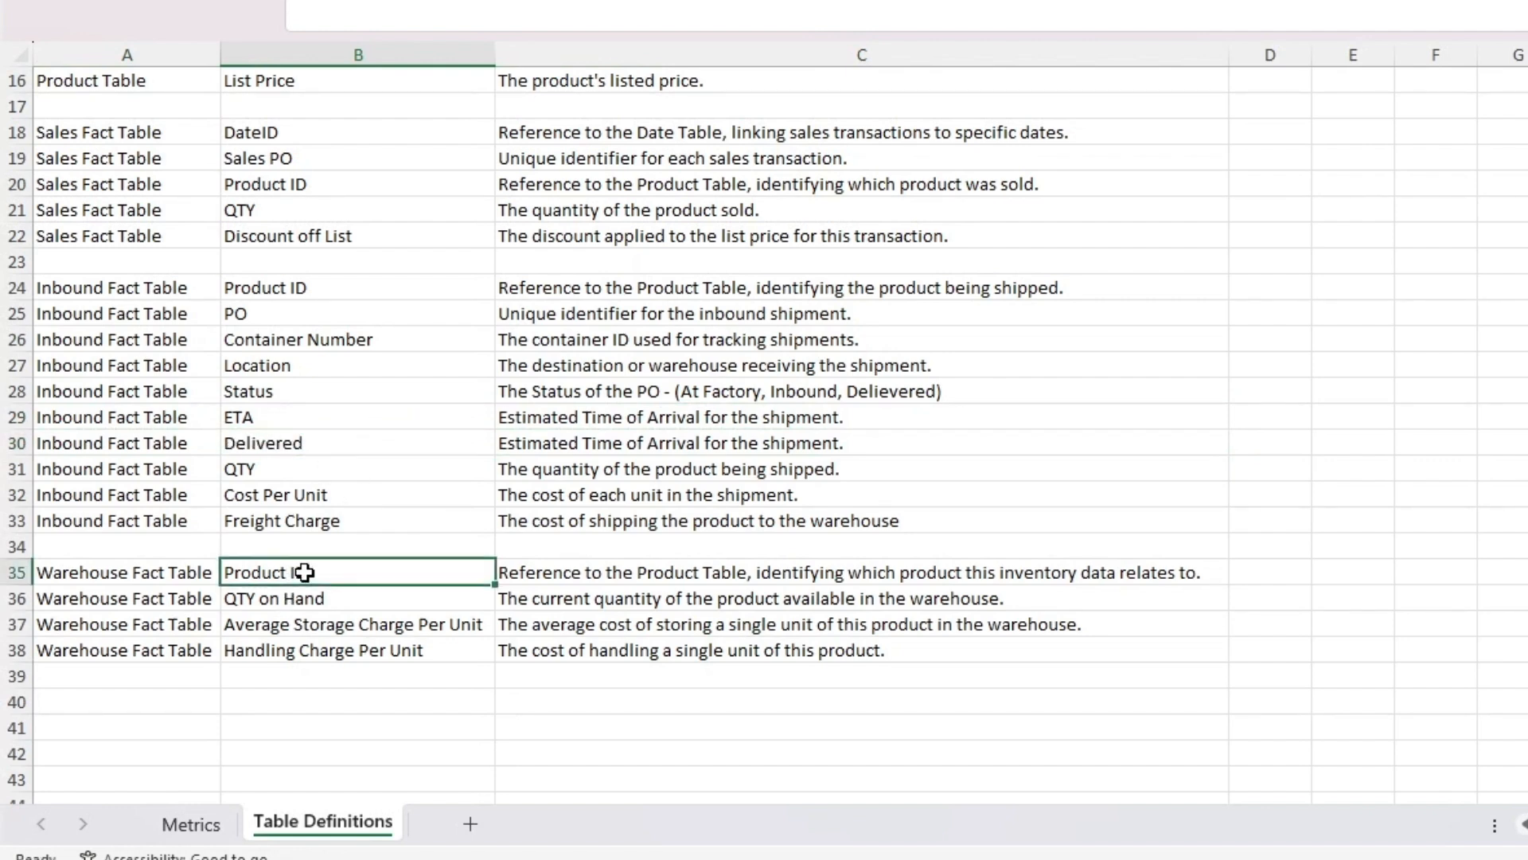
# Step: Review the Warehouse Fact Table's quantity and charge fields, and set the Delivered field's description to "Date product was delivered"
pyautogui.click(366, 602)
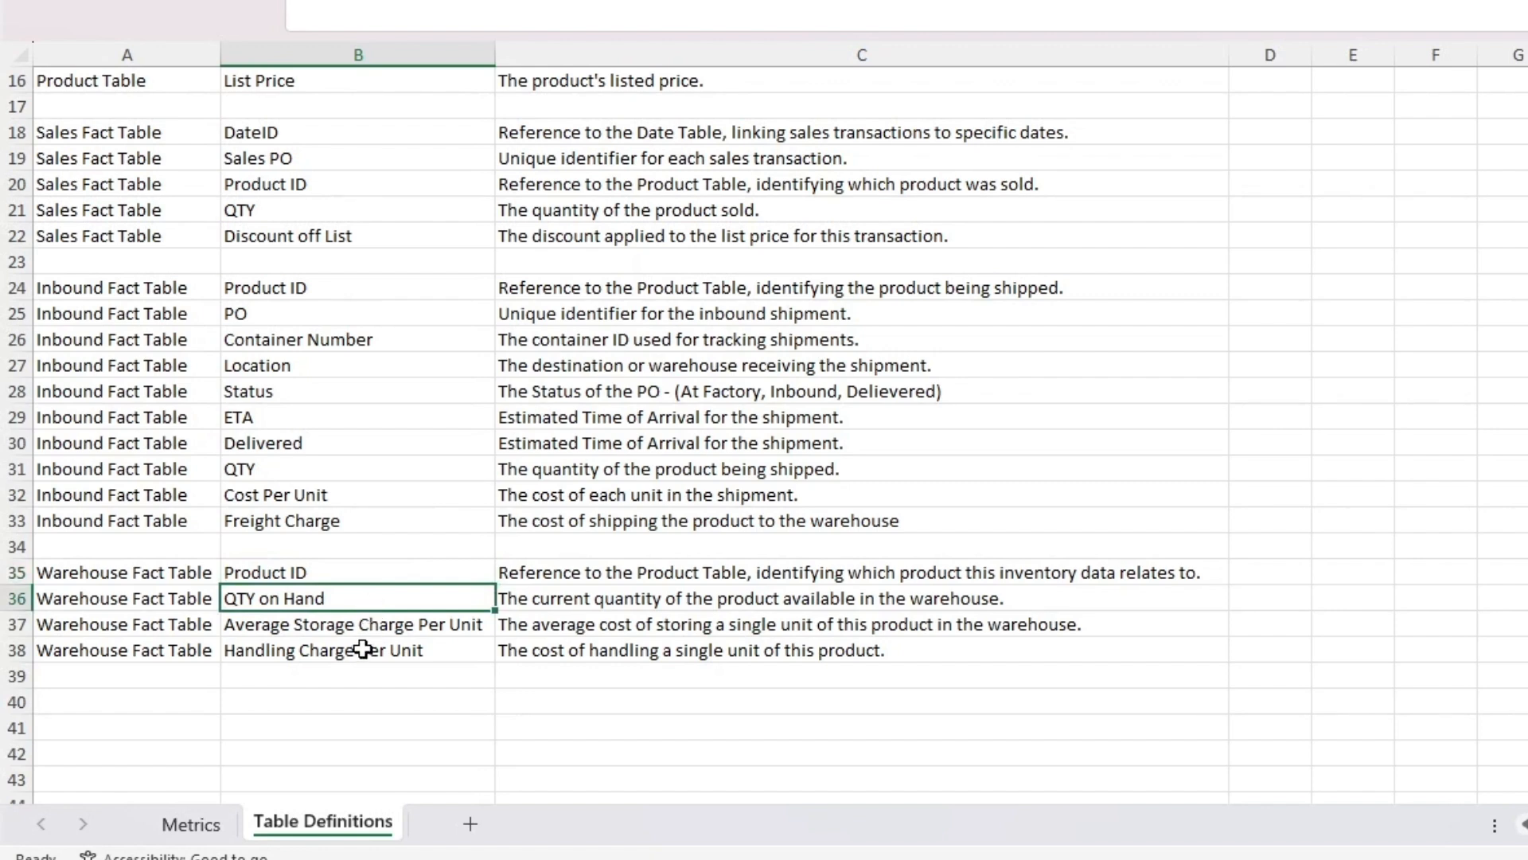
pyautogui.click(369, 627)
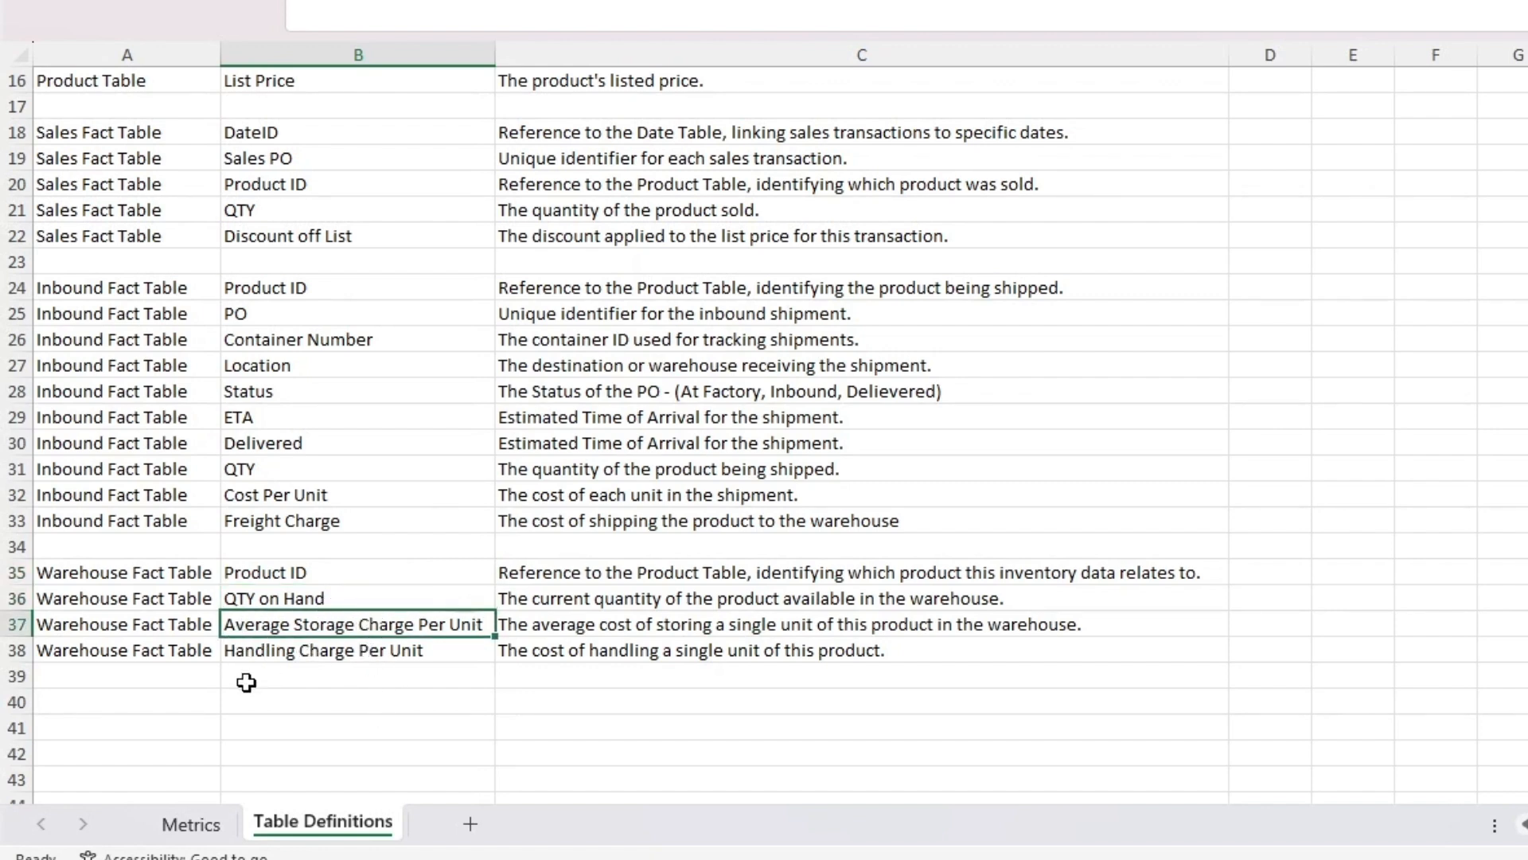
pyautogui.click(299, 650)
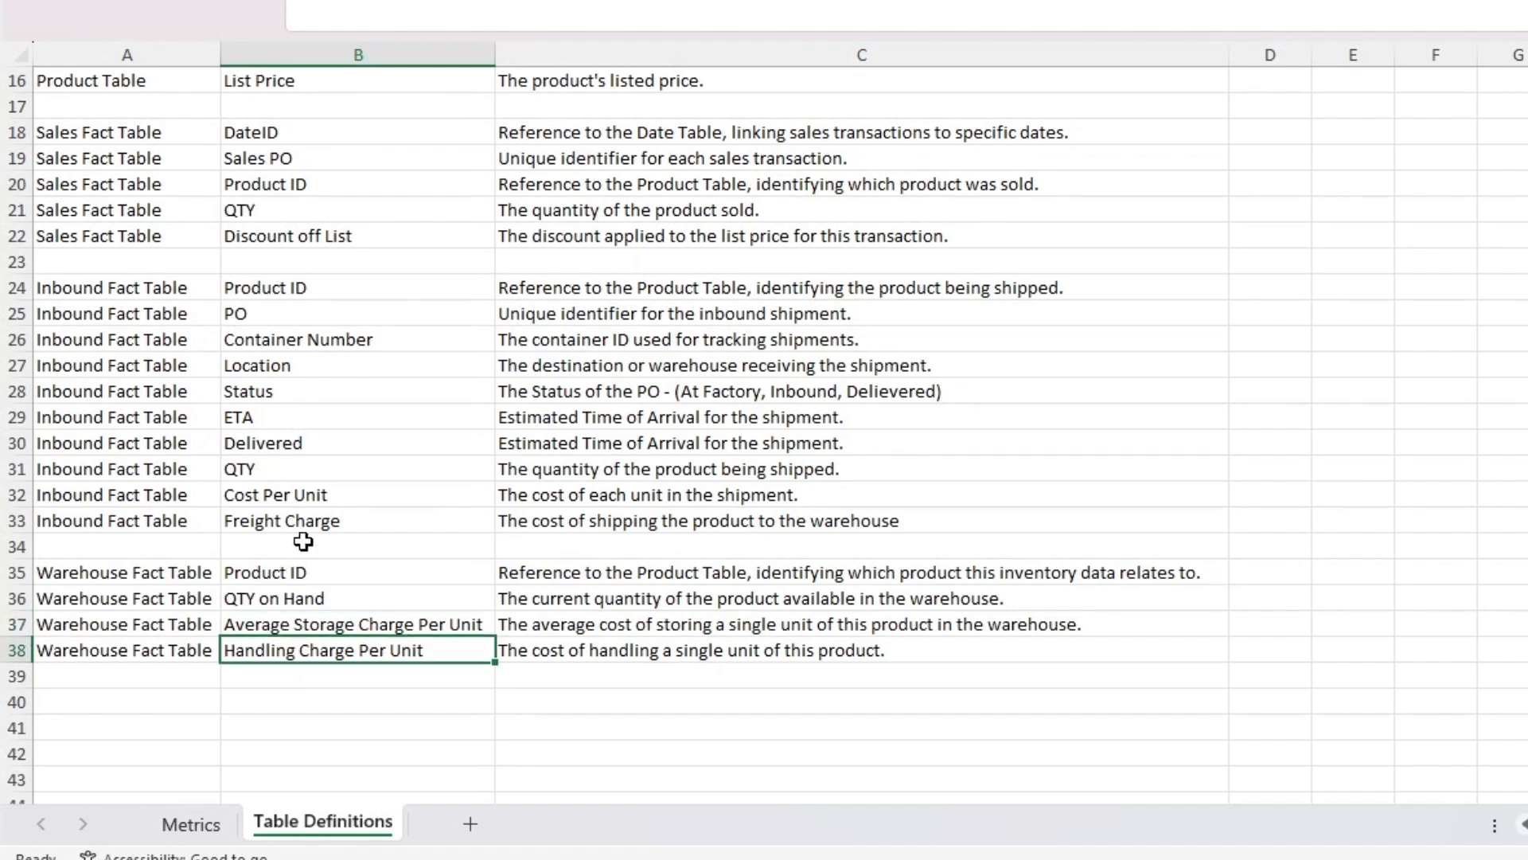
pyautogui.click(559, 444)
pyautogui.press('BackSpace')
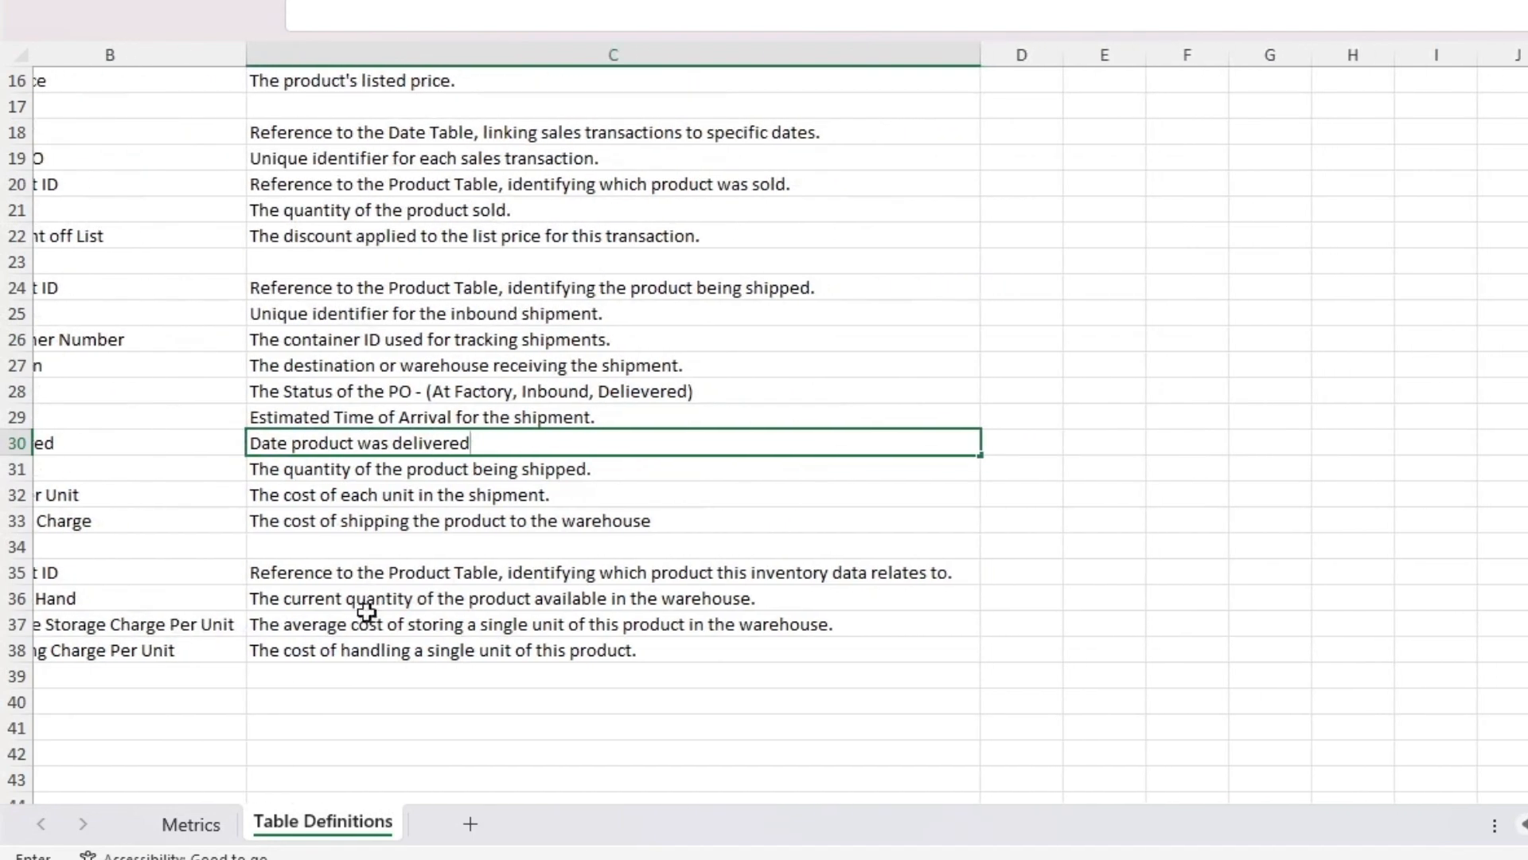
# Step: Examine the Revenue, Cost of Goods, Profit, Gross Margin and Sellout definitions on the Metrics sheet
pyautogui.click(191, 822)
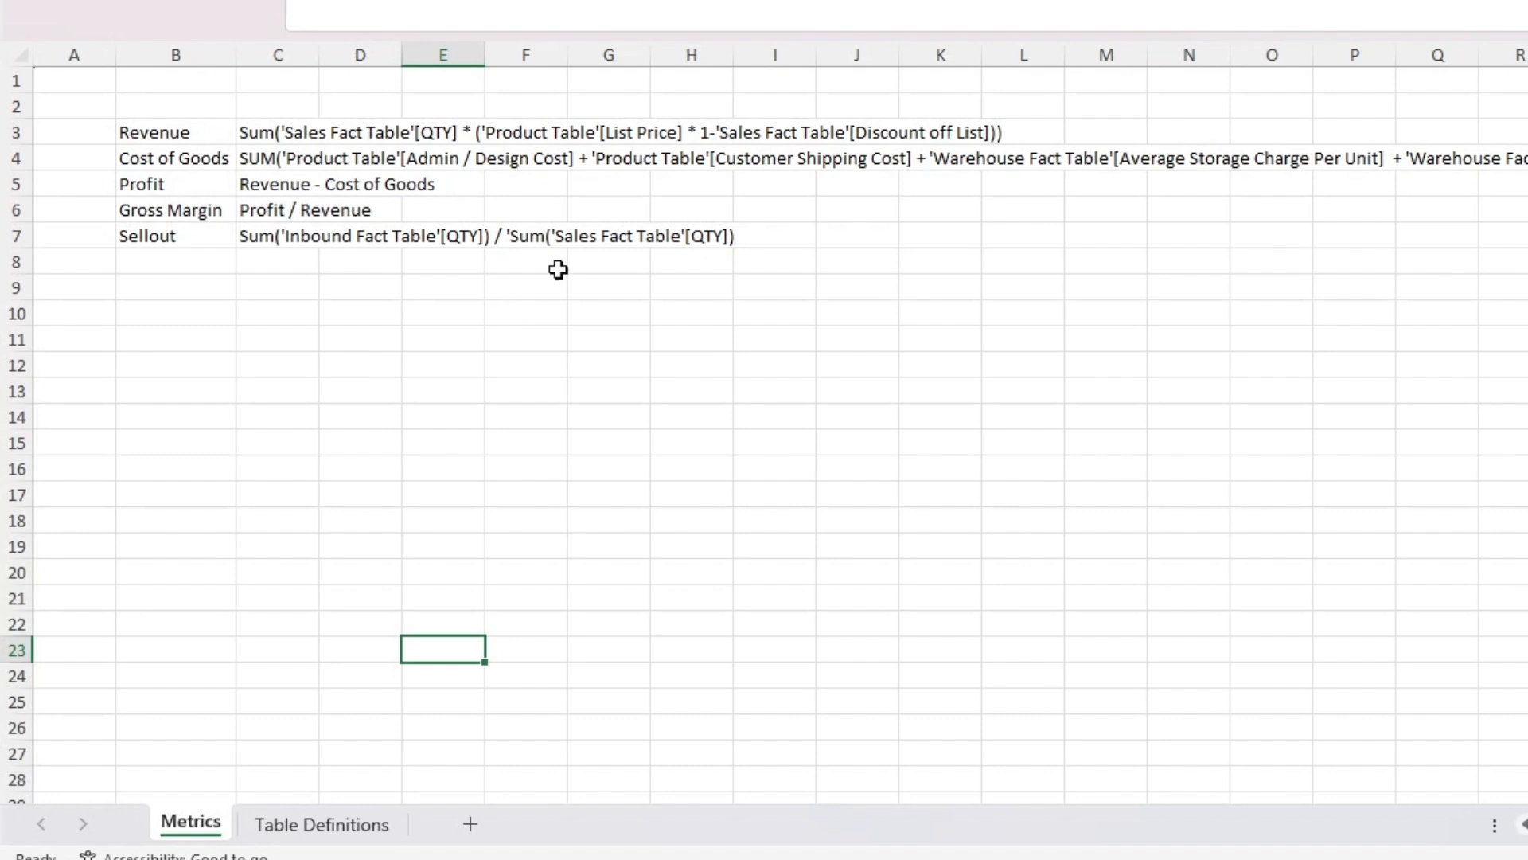
pyautogui.click(288, 129)
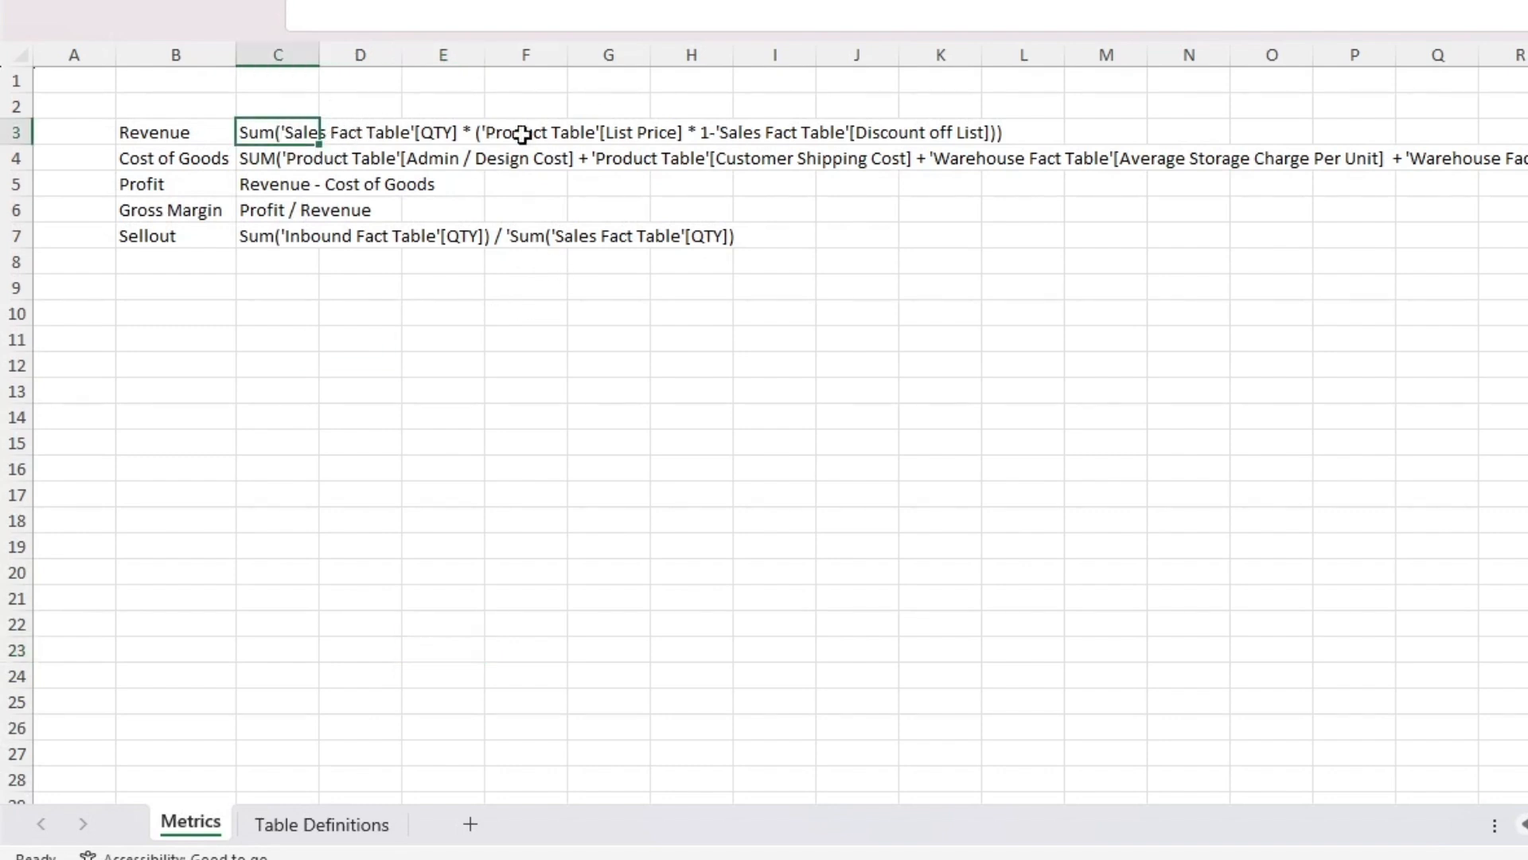
pyautogui.click(547, 135)
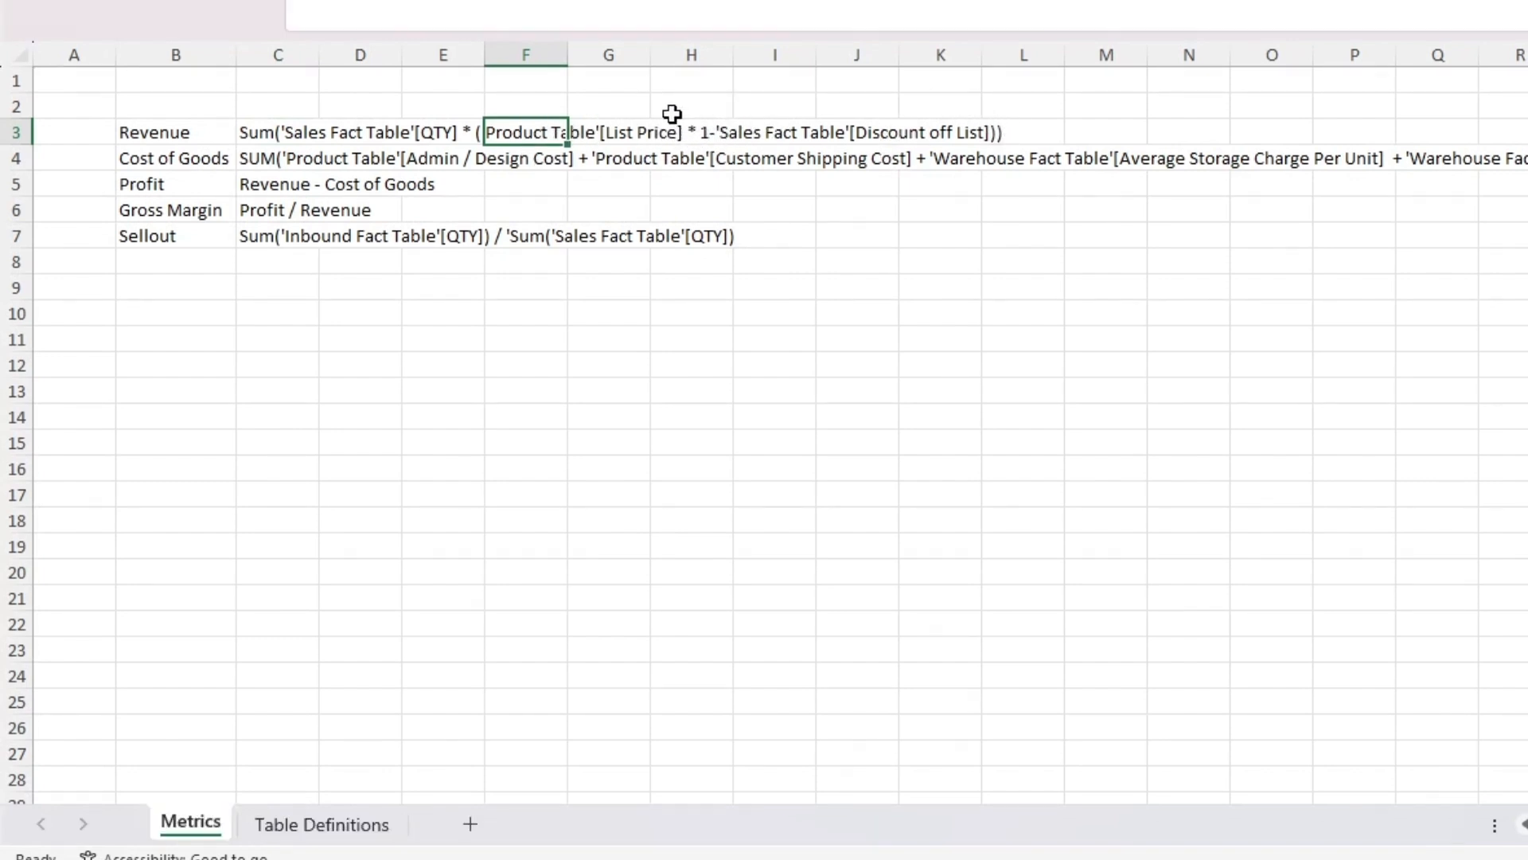
pyautogui.click(724, 132)
pyautogui.click(434, 133)
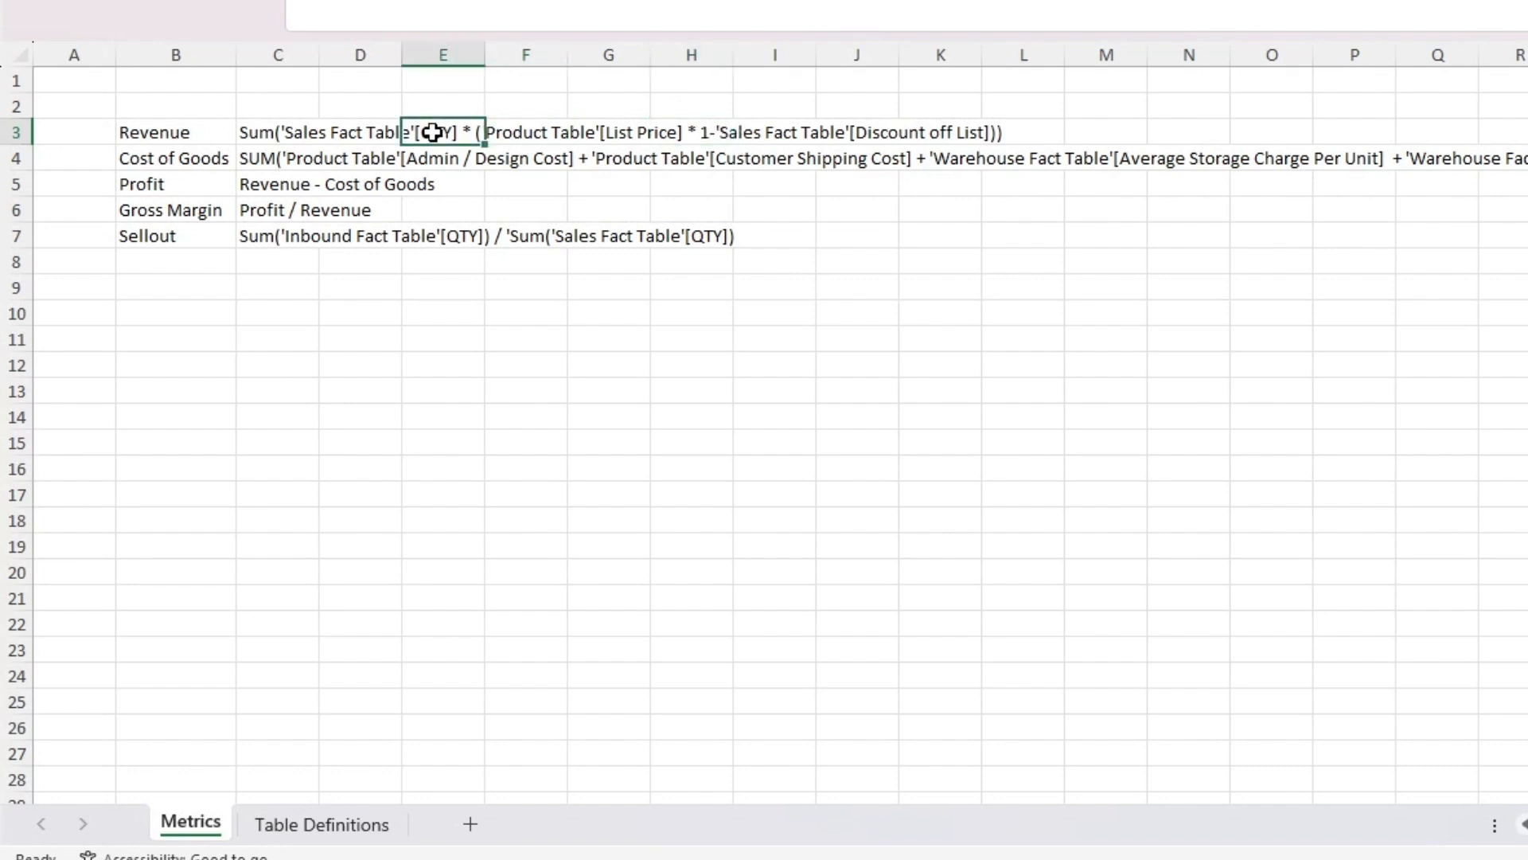
pyautogui.click(301, 157)
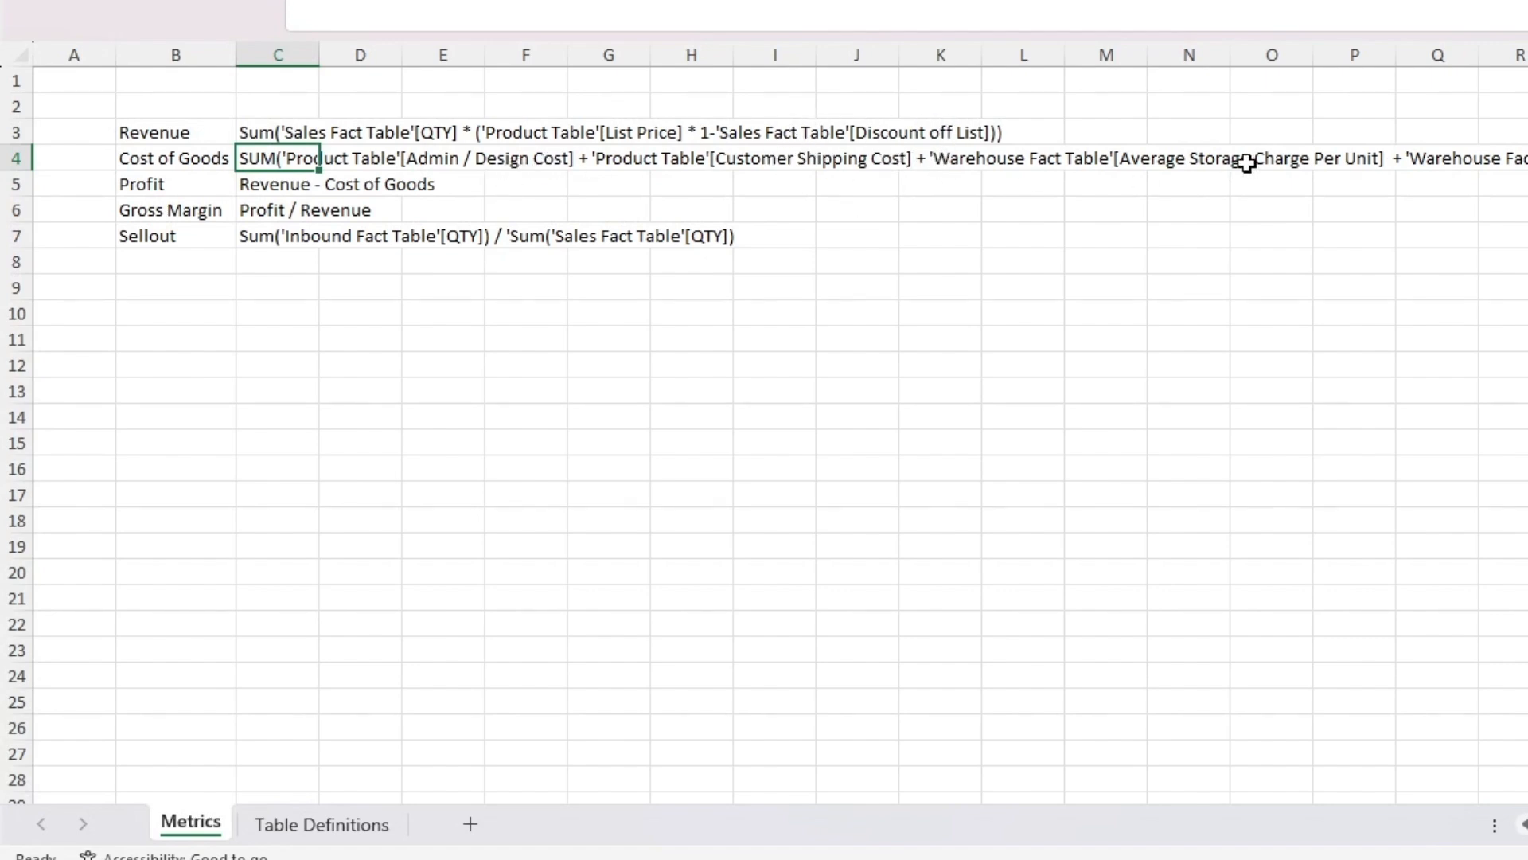
pyautogui.hscroll(3, 1246, 163)
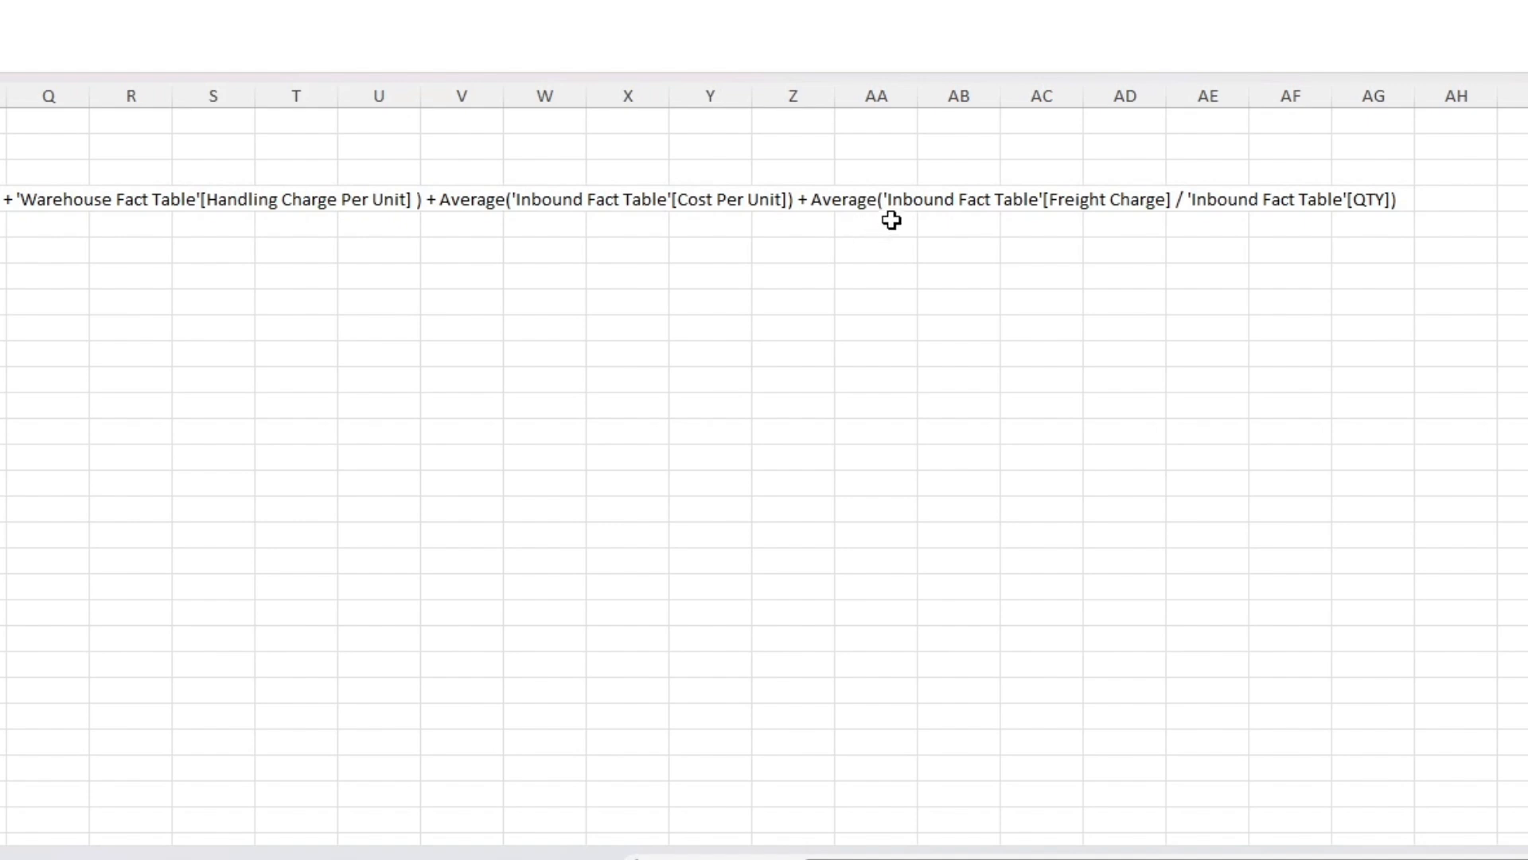
pyautogui.hscroll(-3, 331, 328)
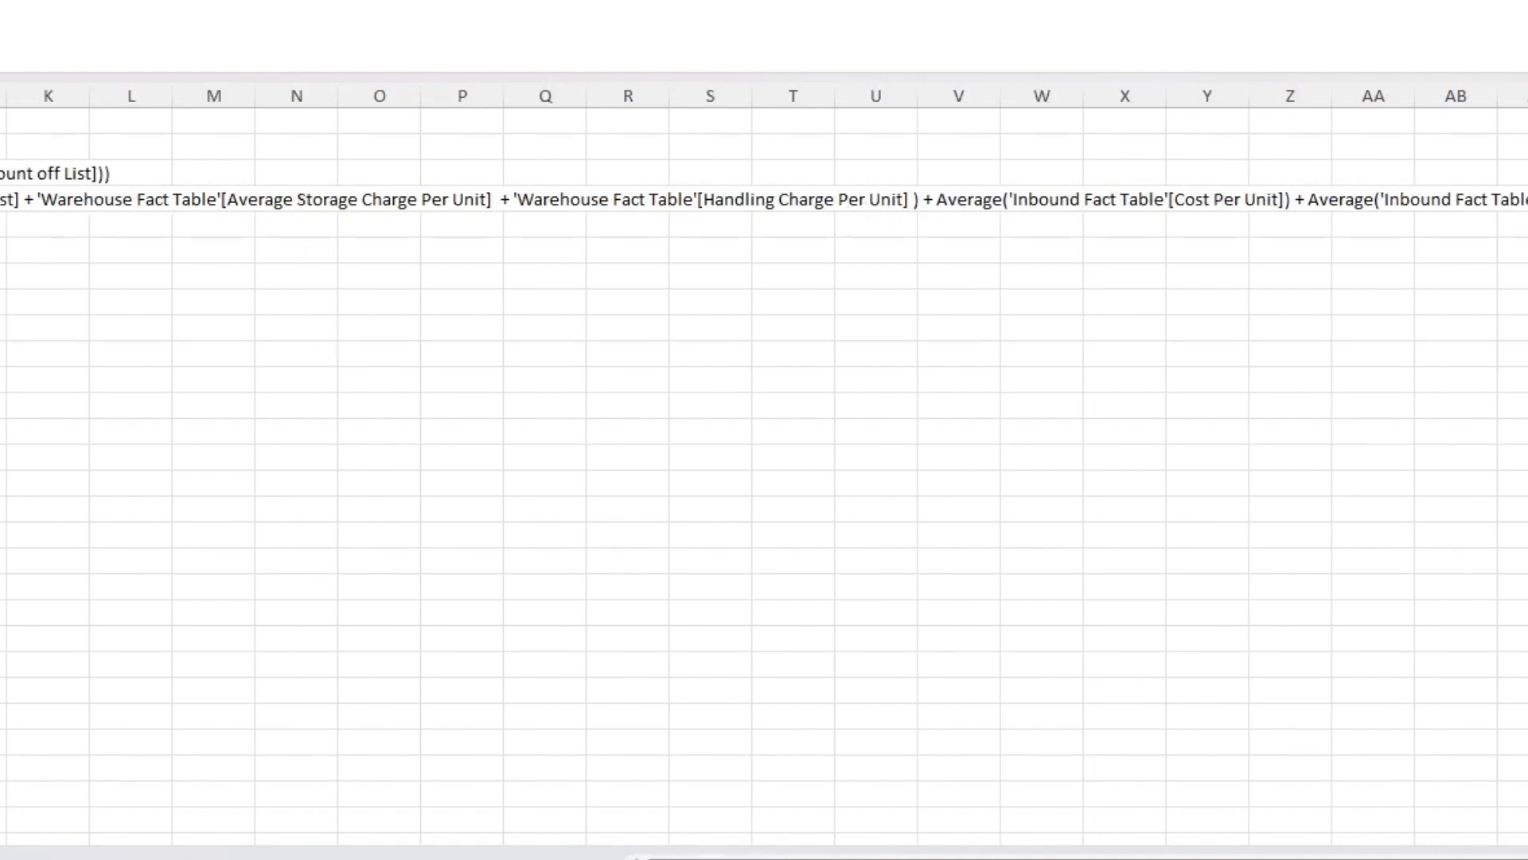
pyautogui.click(255, 247)
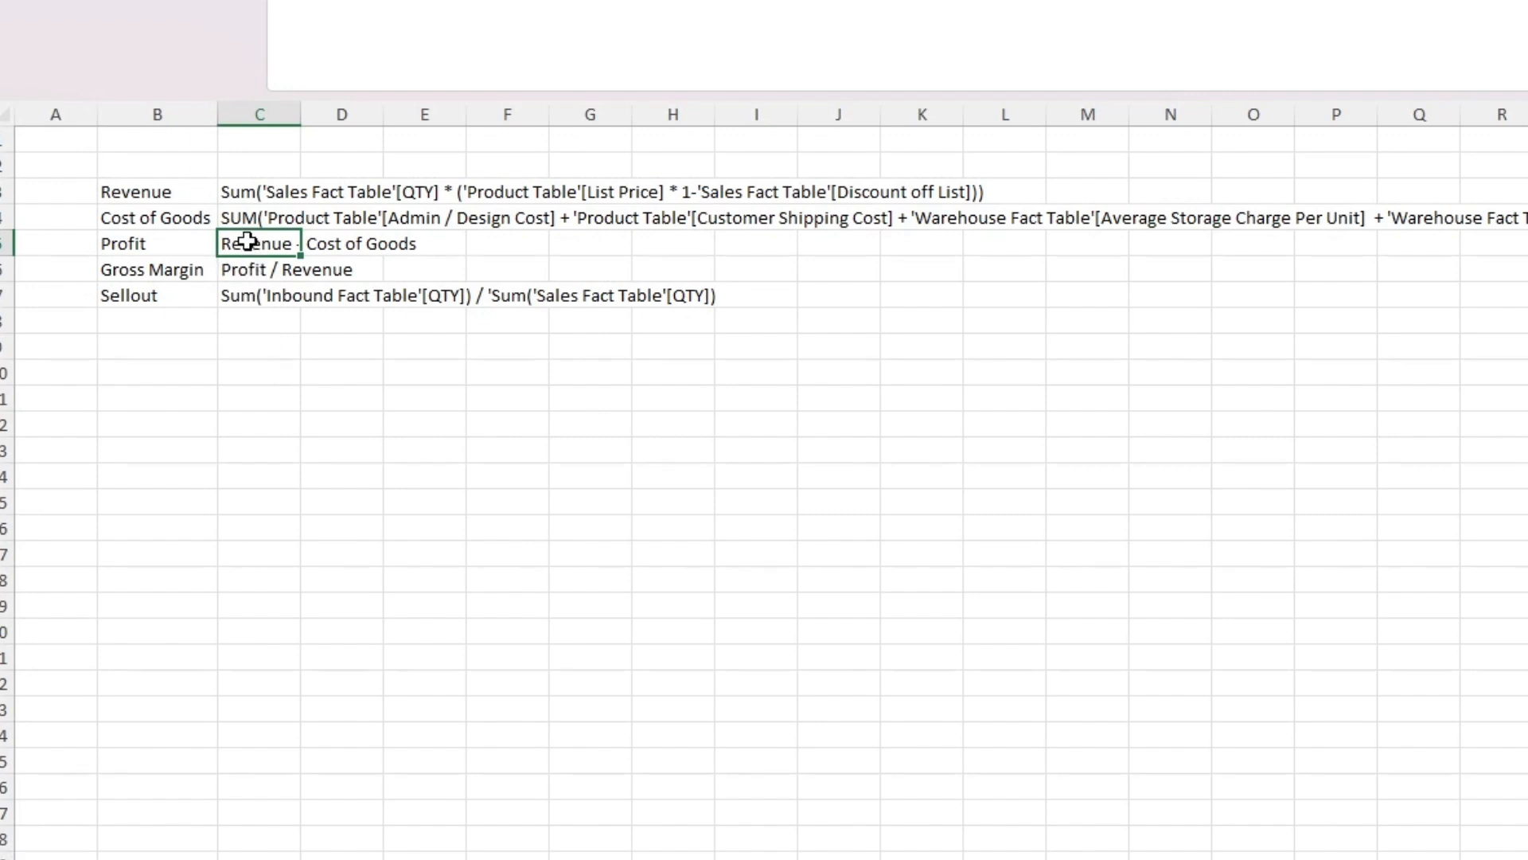
pyautogui.click(257, 270)
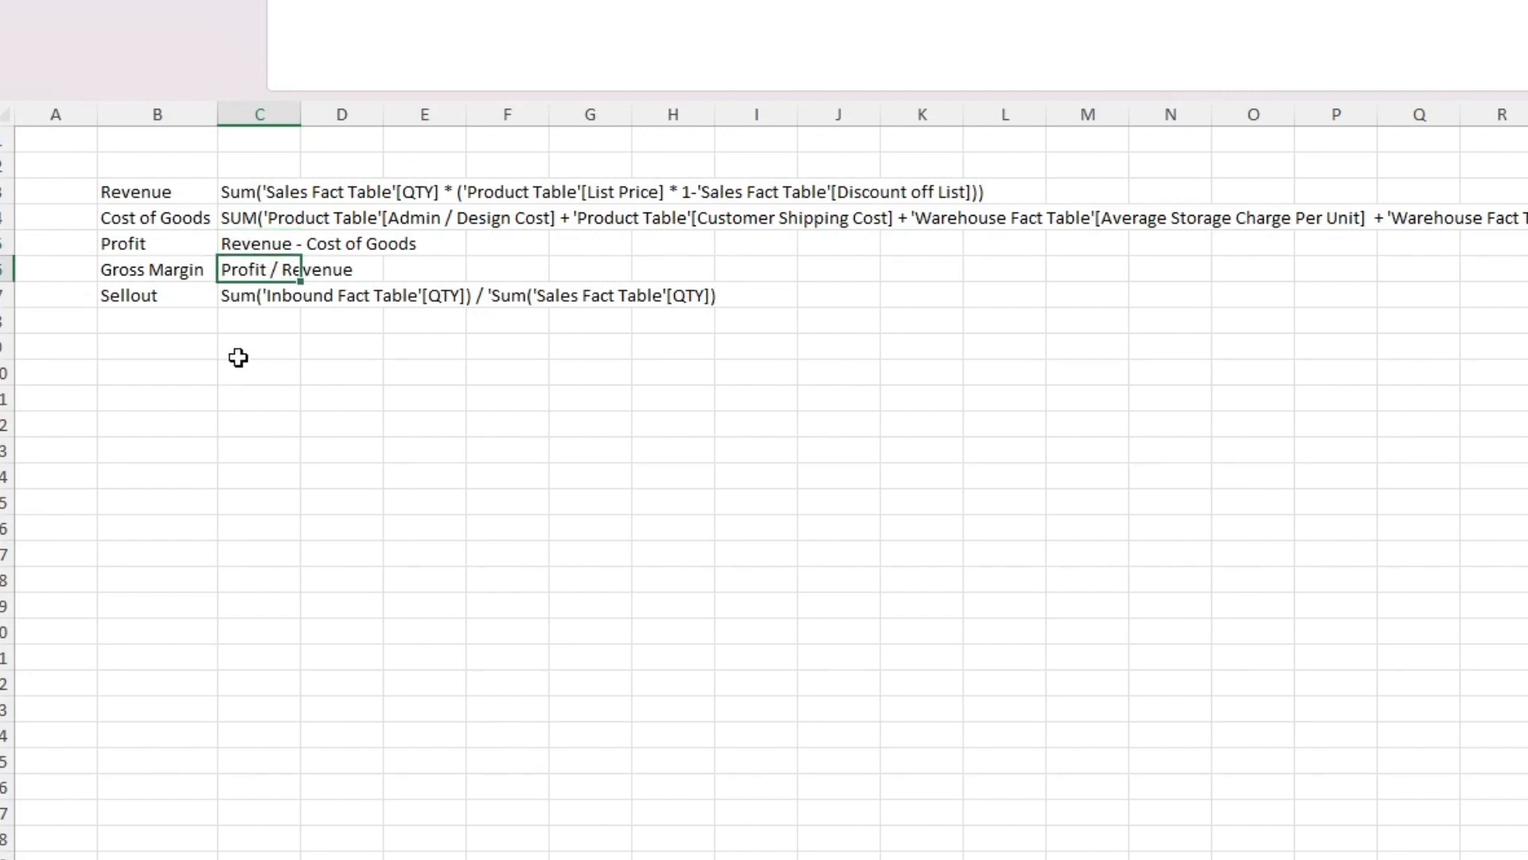
pyautogui.click(157, 194)
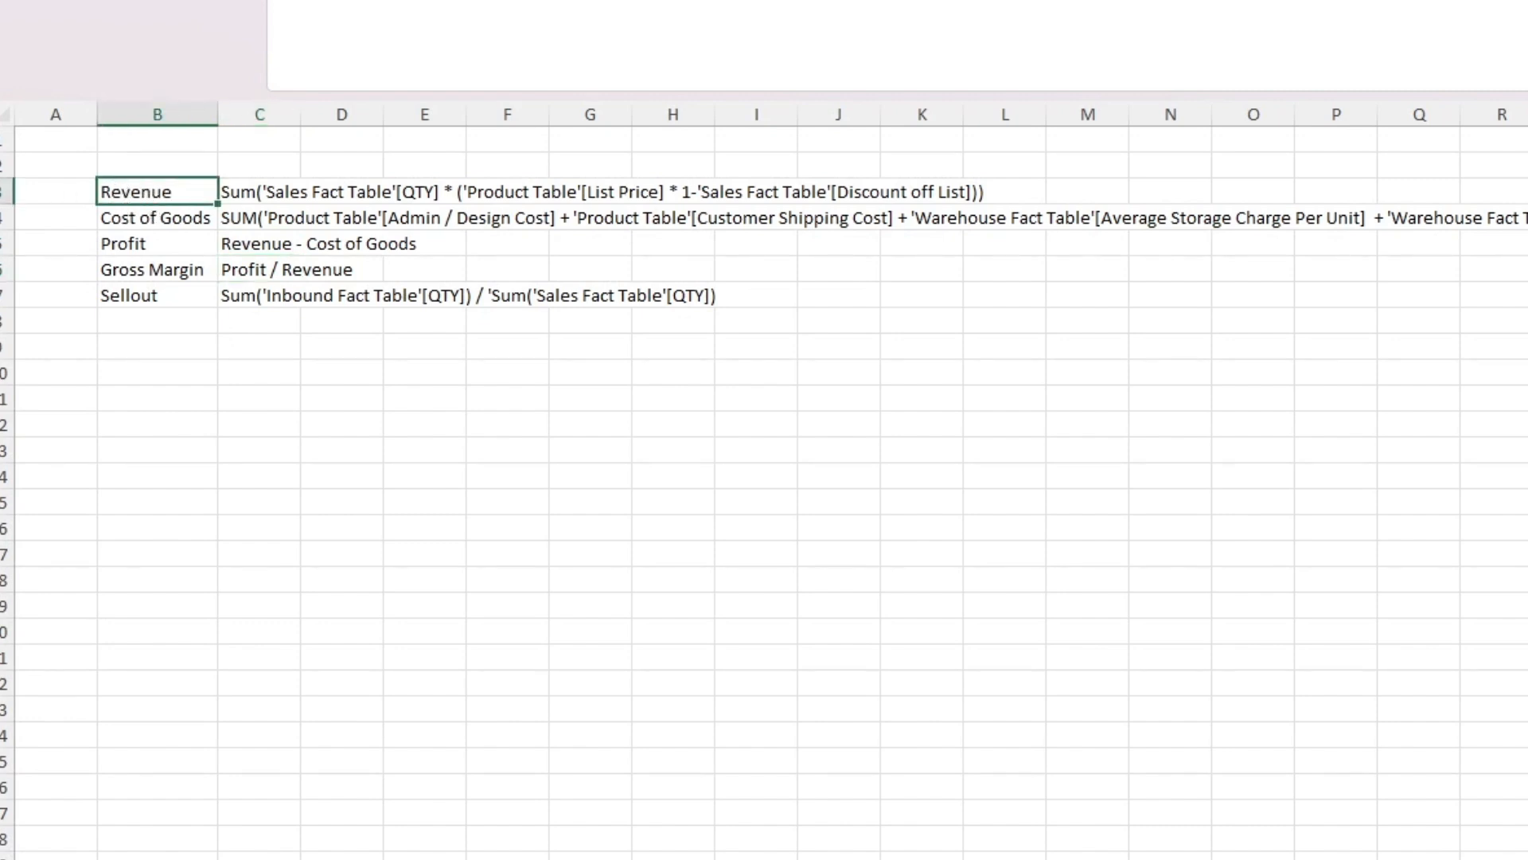
pyautogui.click(128, 294)
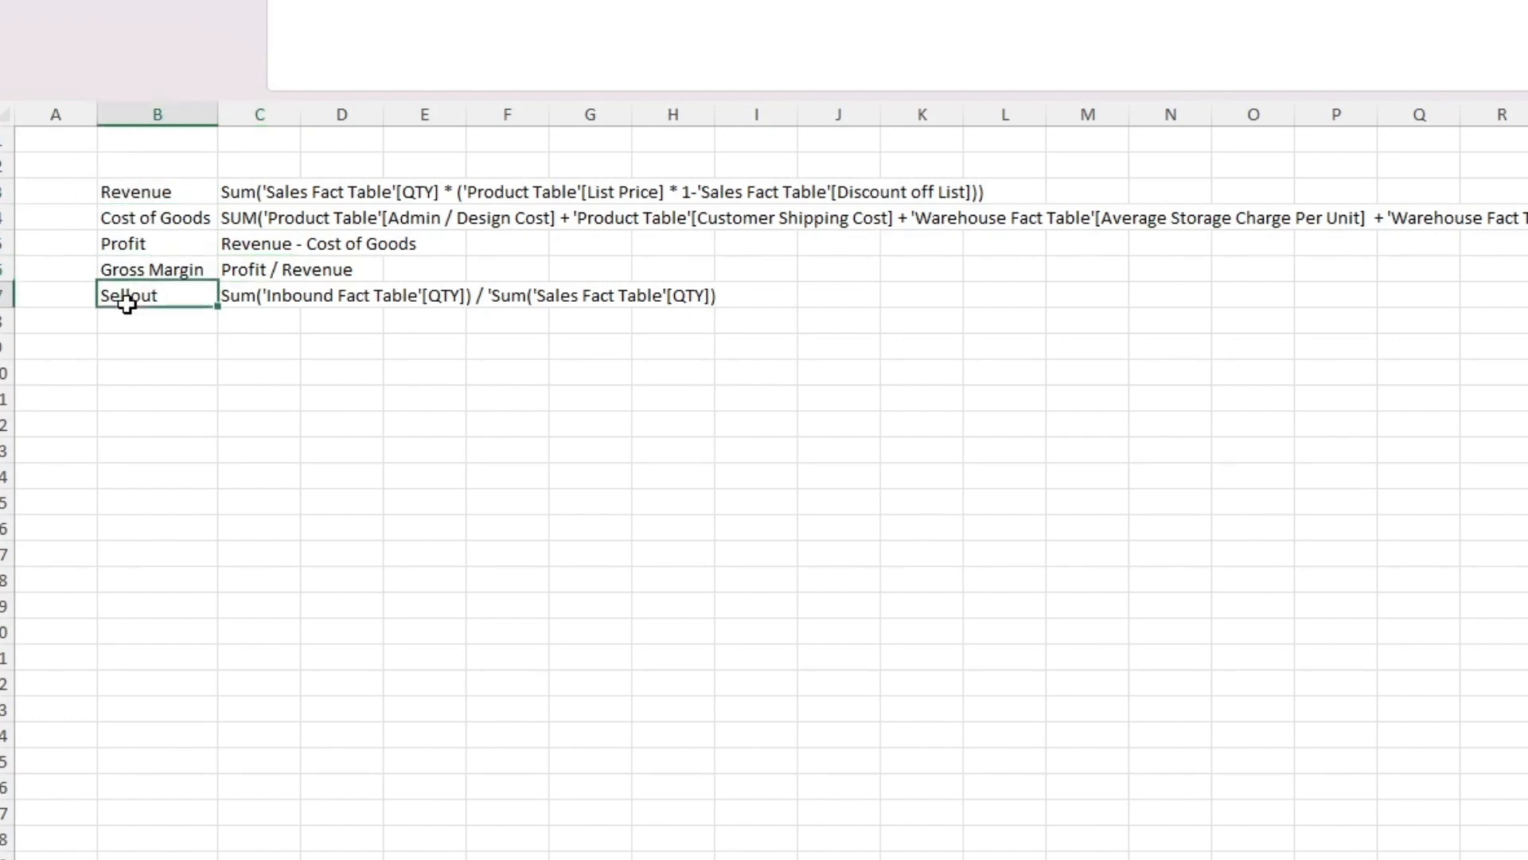
# Step: Review the Gross Margin and Sellout metric formulas in cells C6 and C7
pyautogui.click(153, 272)
pyautogui.click(255, 273)
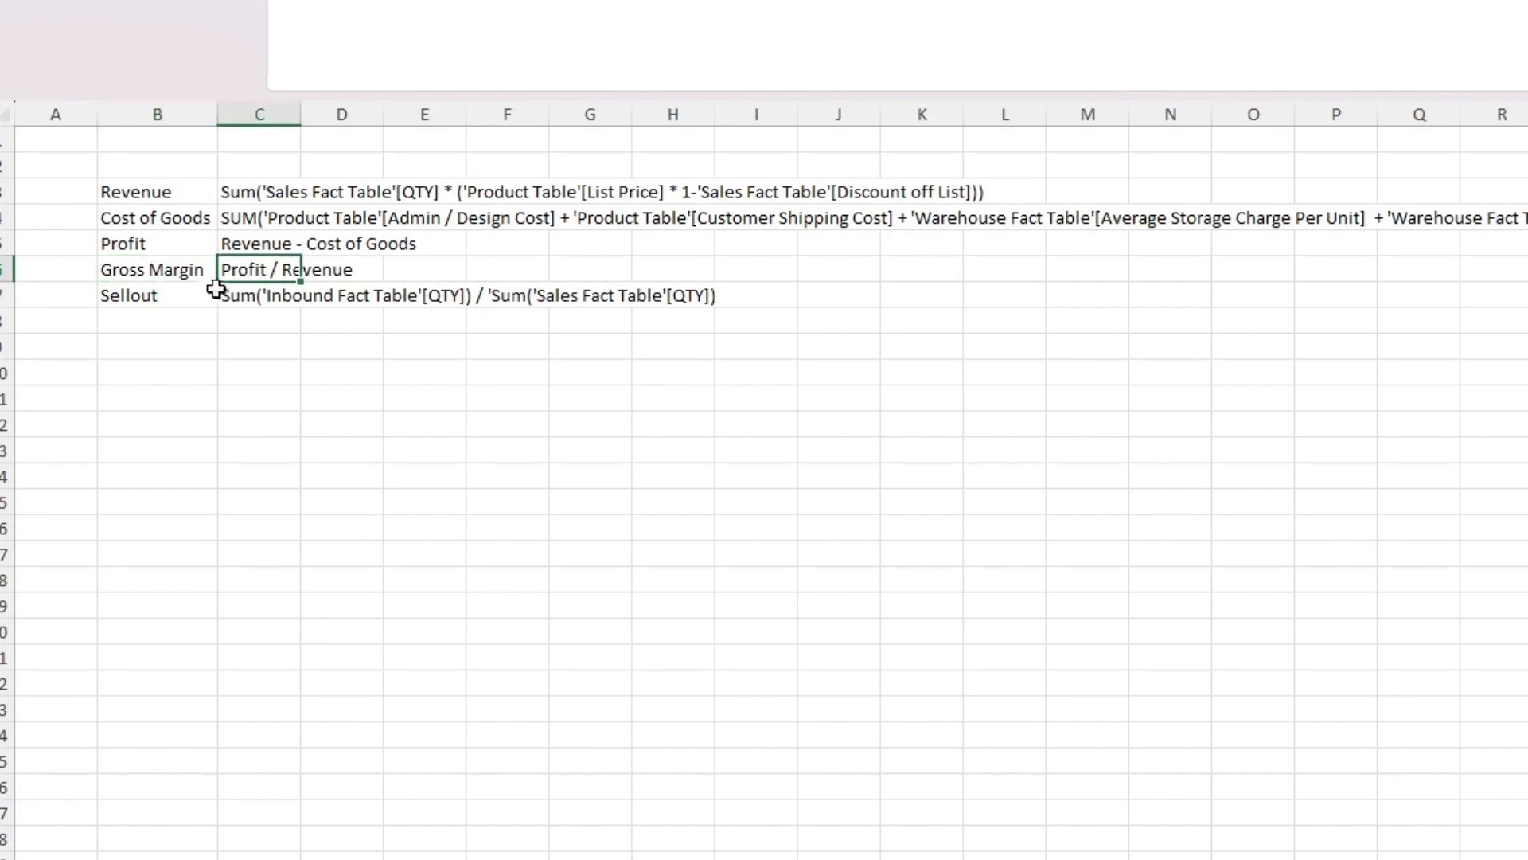
pyautogui.click(162, 298)
pyautogui.click(265, 296)
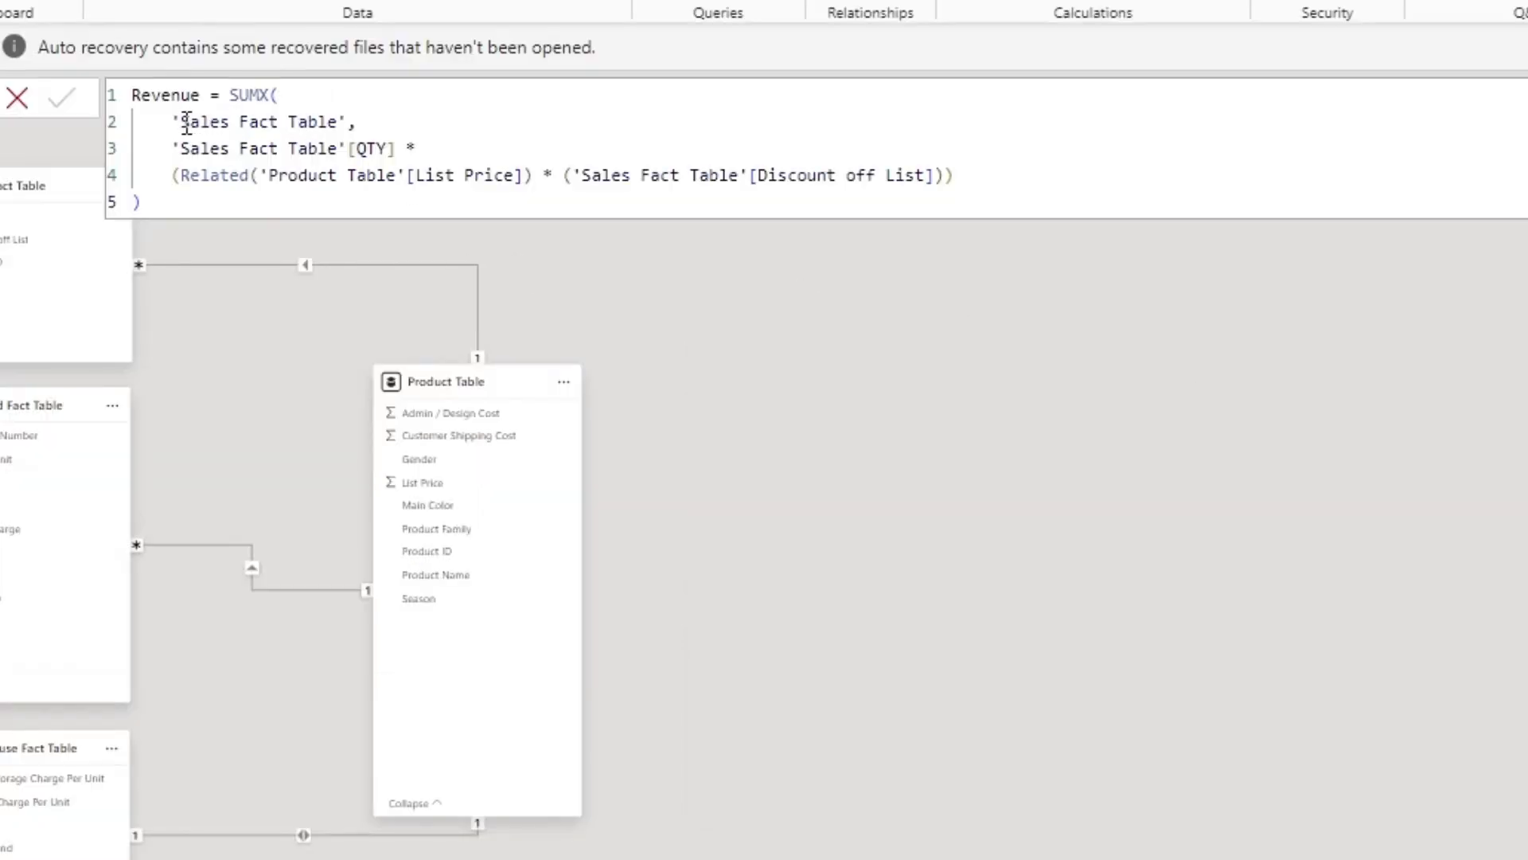
# Step: Switch to Power BI and examine the QTY, List Price and Discount off List references in the Revenue measure's SUMX formula
pyautogui.moveTo(179, 152); pyautogui.dragTo(412, 150)
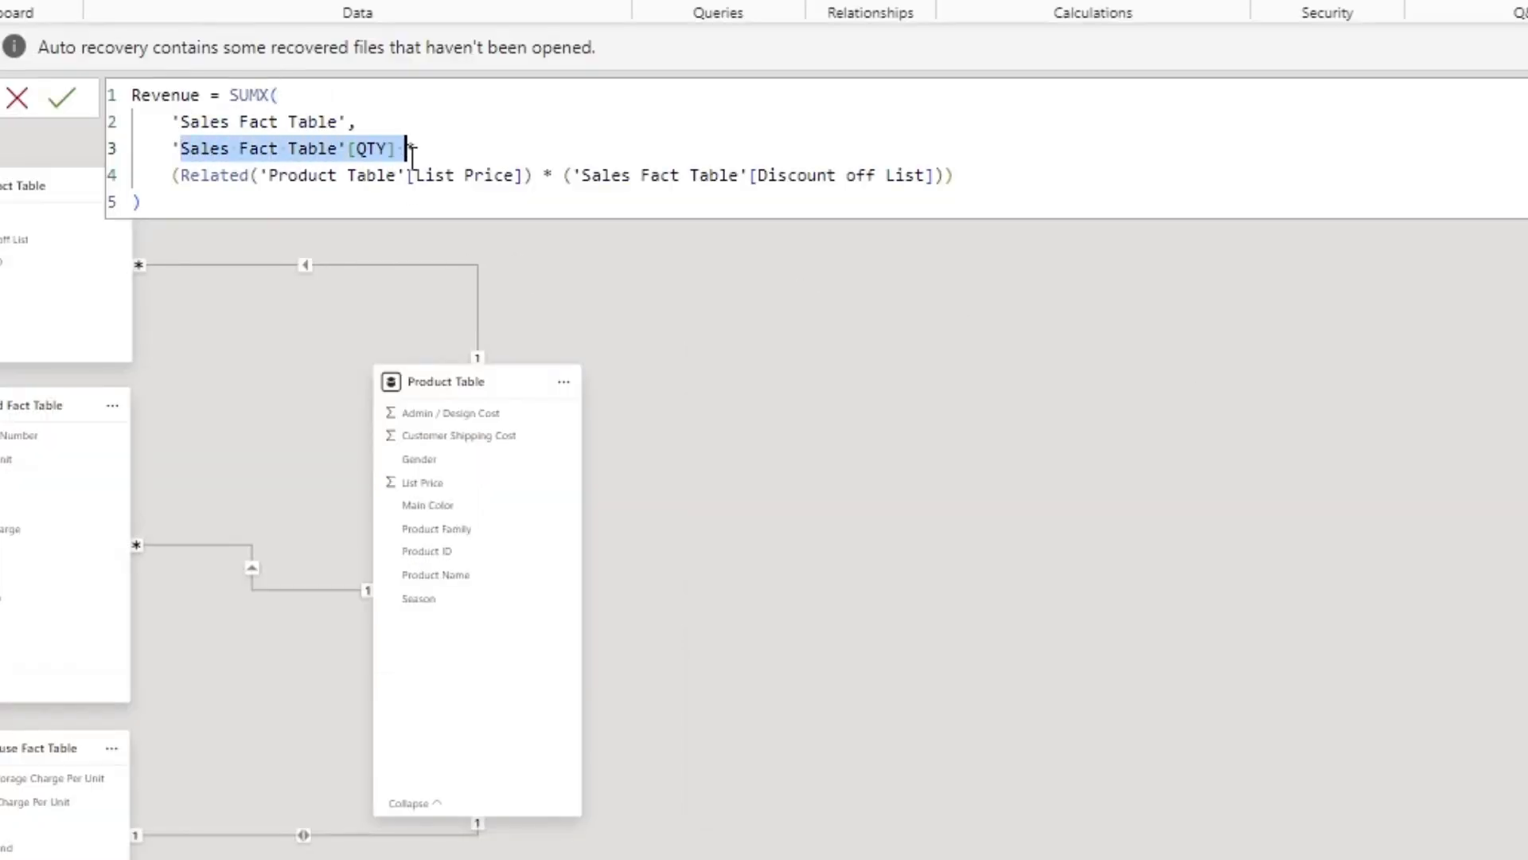
pyautogui.click(348, 193)
pyautogui.moveTo(222, 177); pyautogui.dragTo(468, 177)
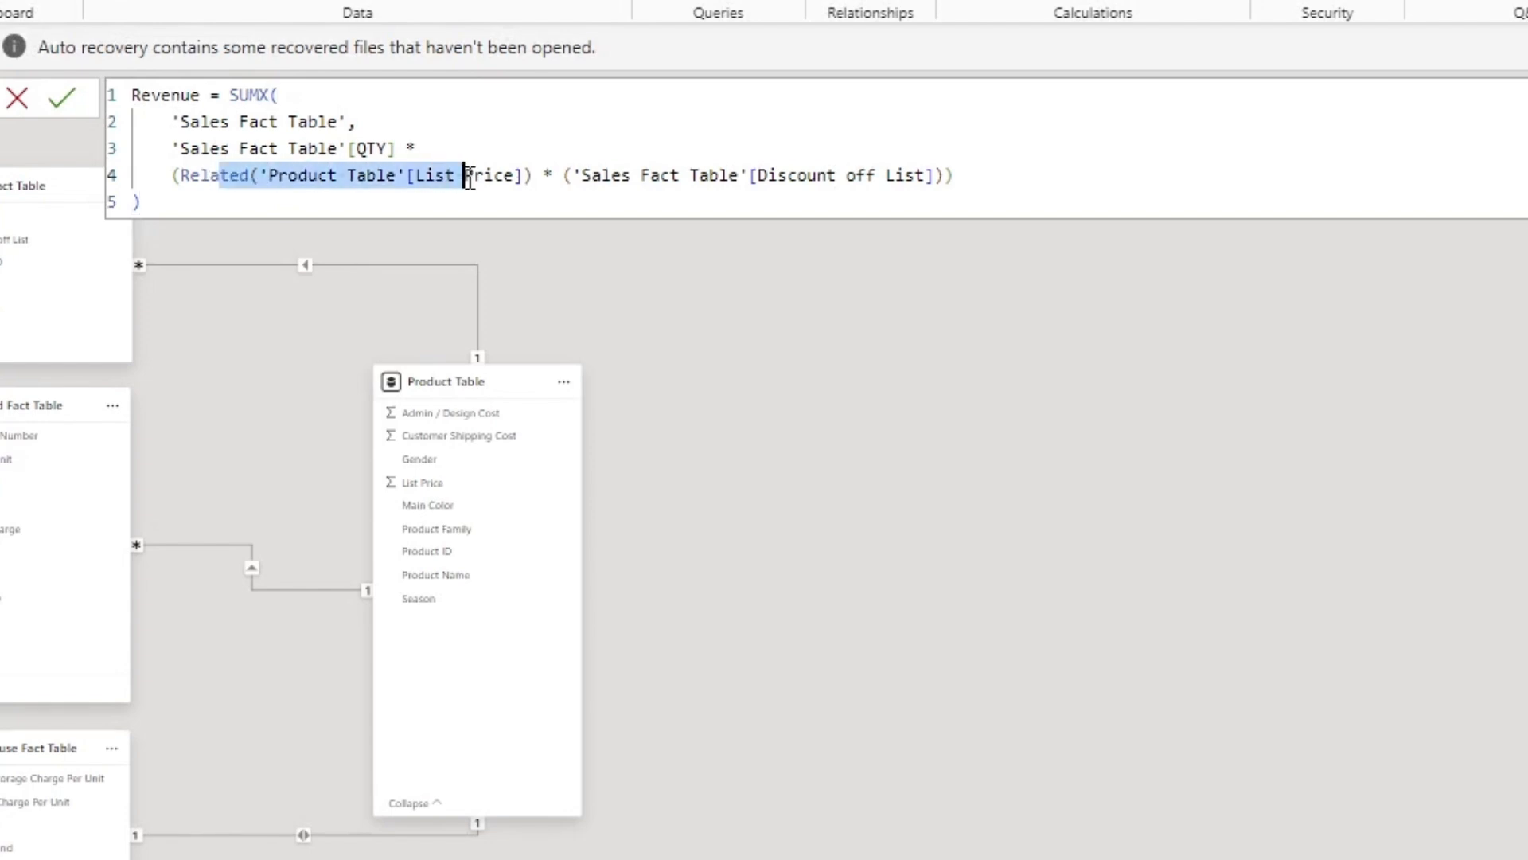
pyautogui.click(631, 183)
pyautogui.moveTo(580, 177); pyautogui.dragTo(937, 177)
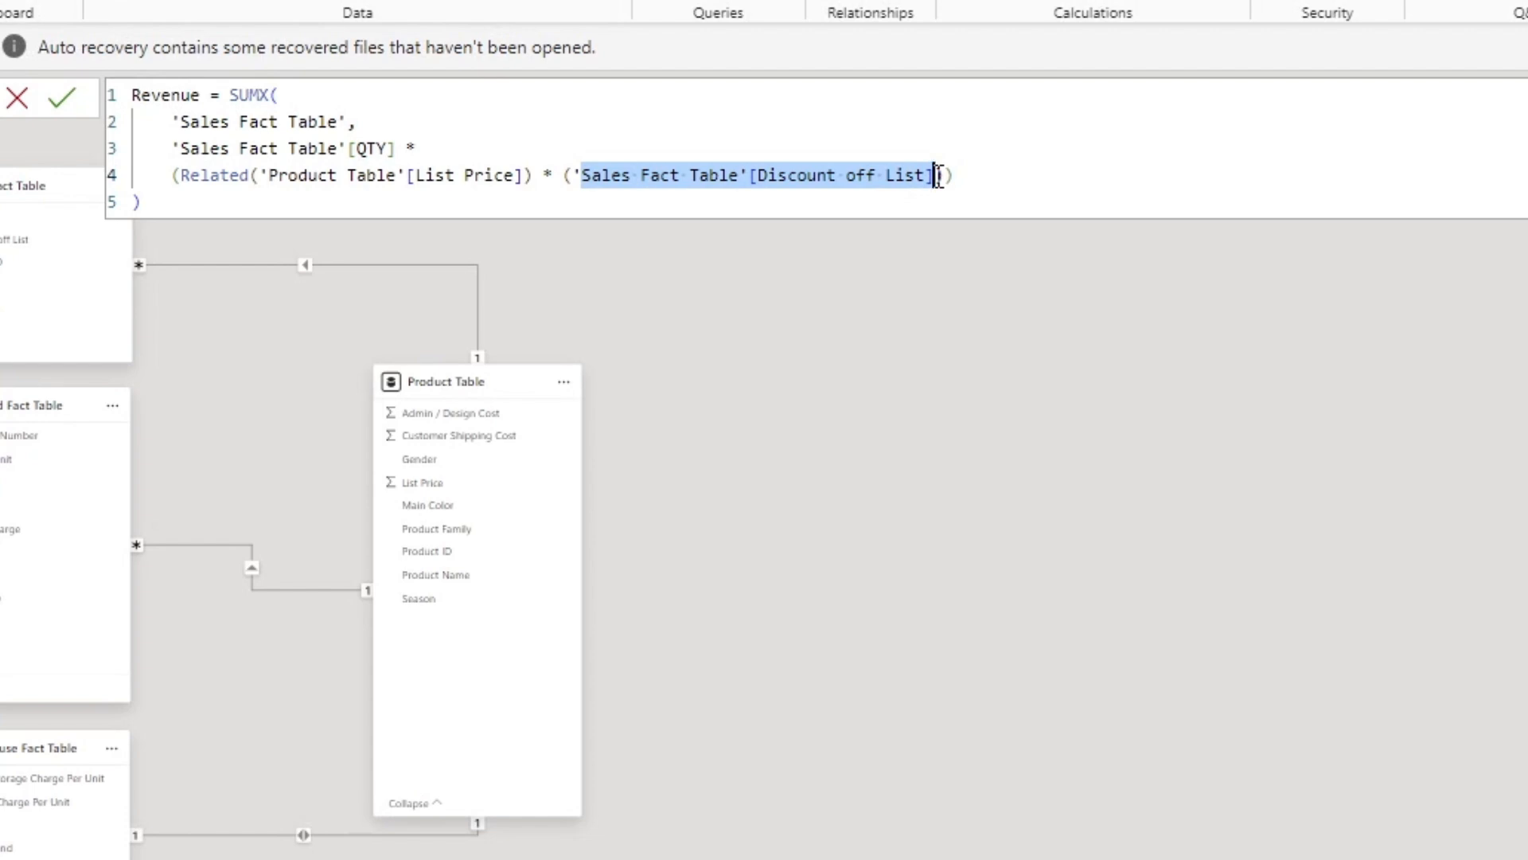
pyautogui.click(349, 148)
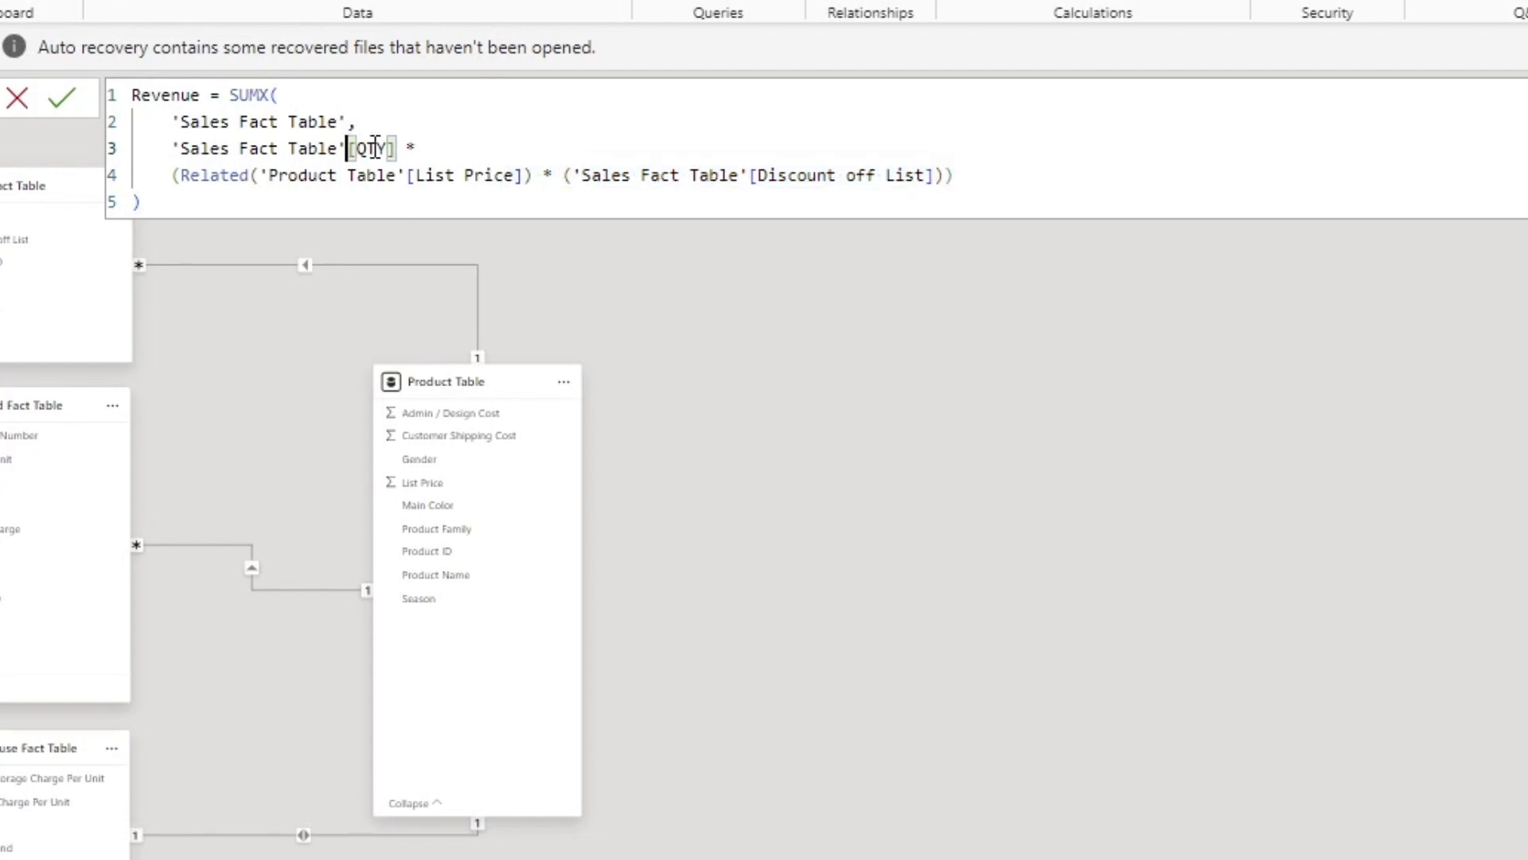
pyautogui.click(813, 177)
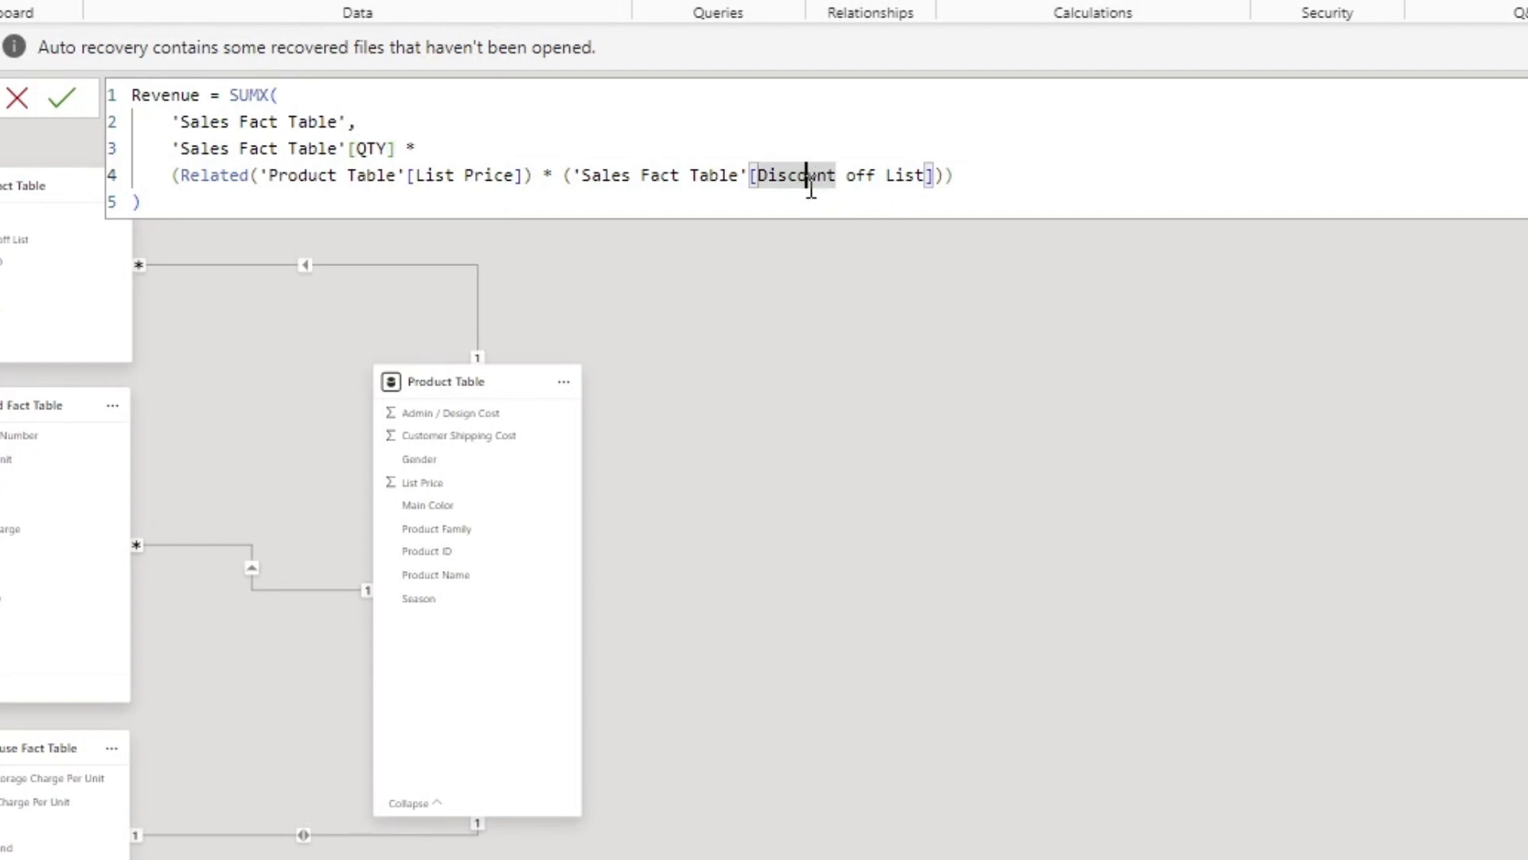
pyautogui.click(297, 151)
pyautogui.click(464, 175)
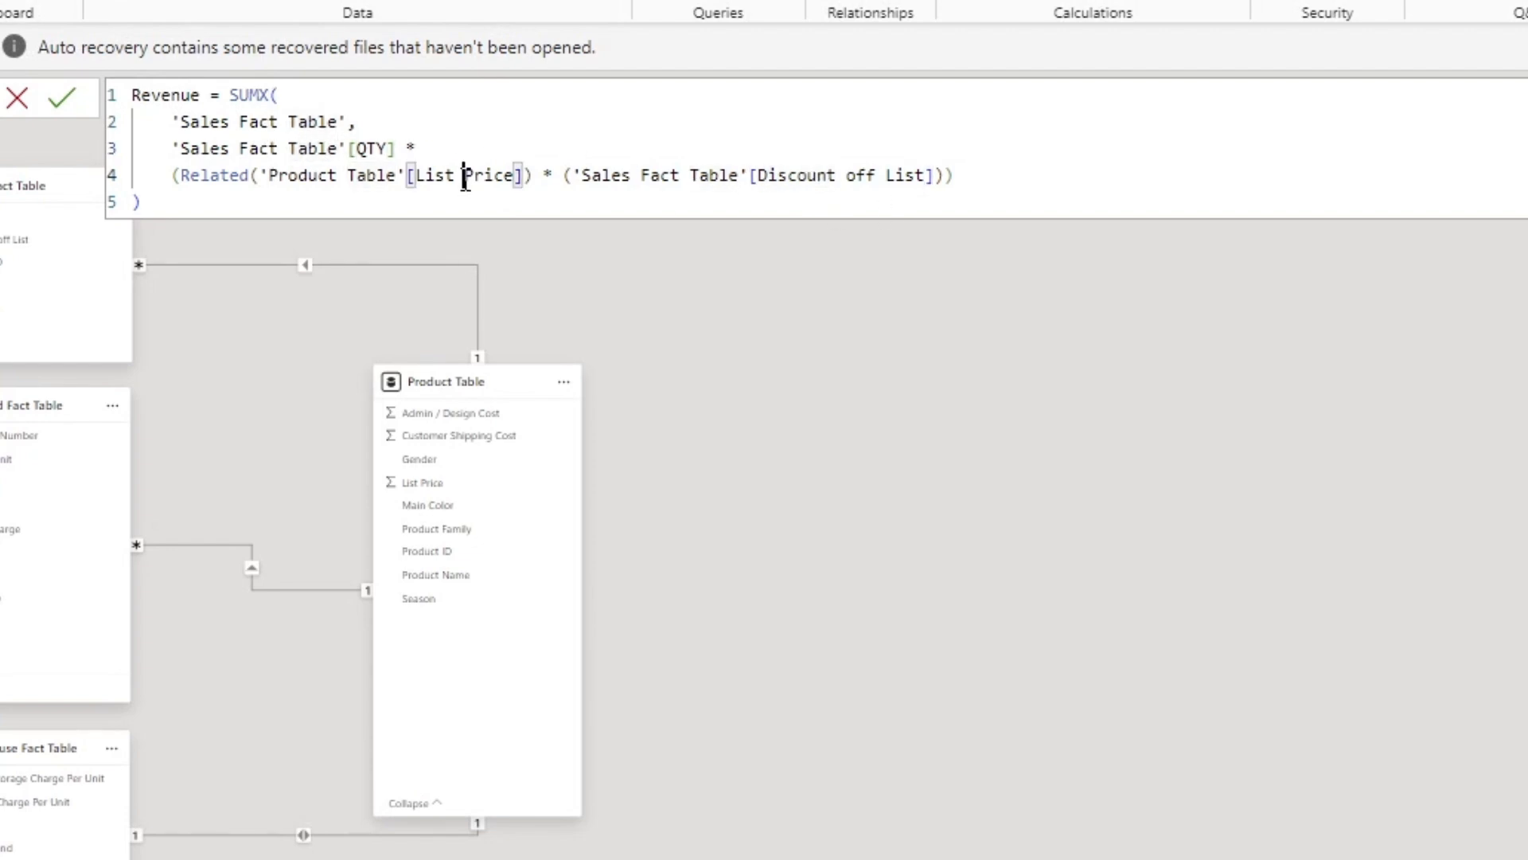
pyautogui.click(857, 193)
pyautogui.click(392, 148)
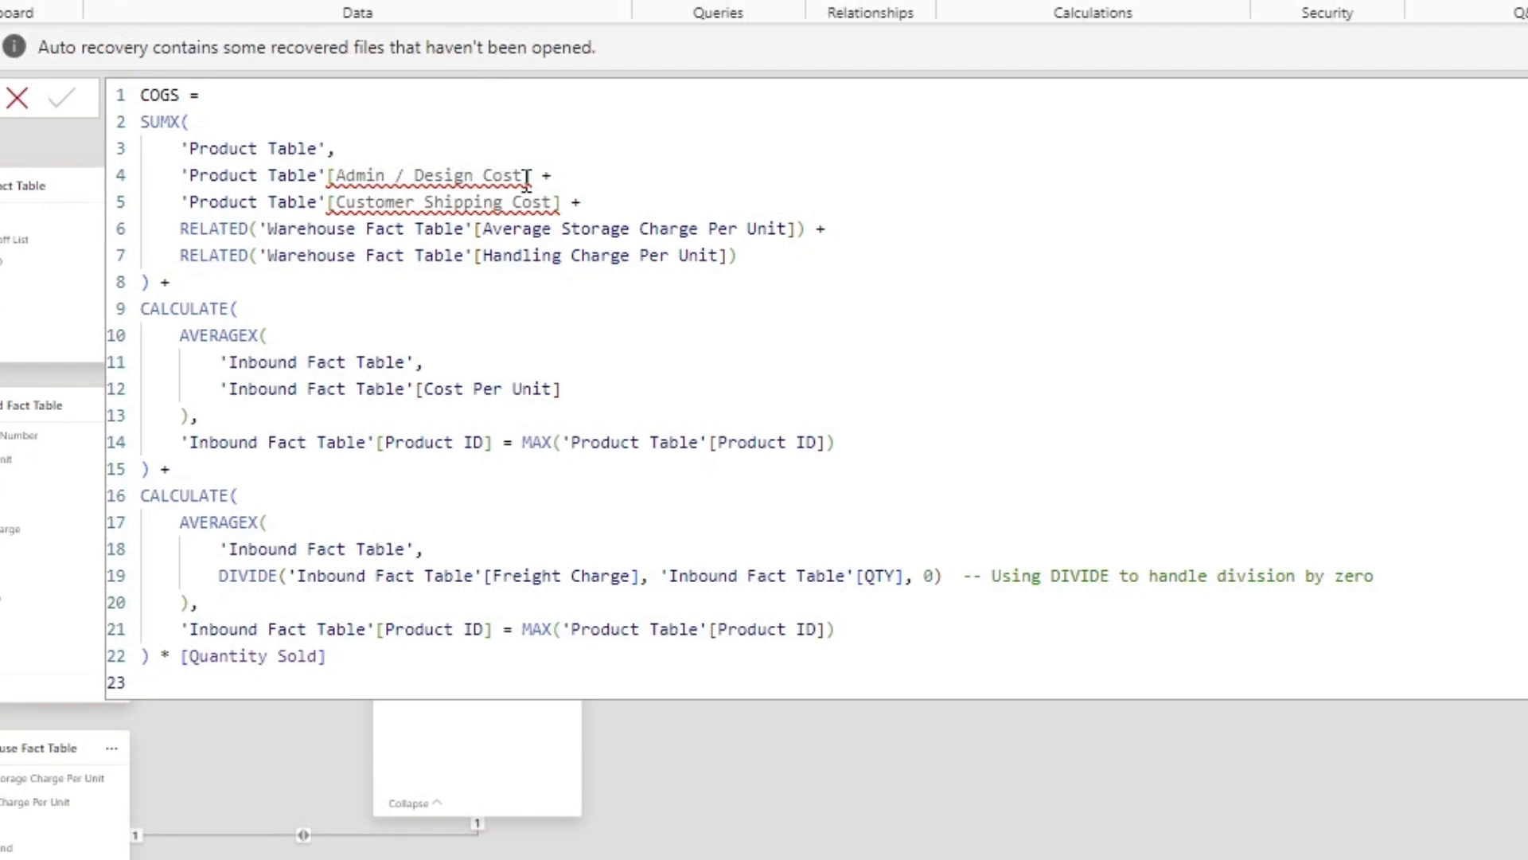
# Step: Try to re-enter the flagged Admin / Design Cost column name in the COGS measure, and undo the edit
pyautogui.moveTo(527, 175)
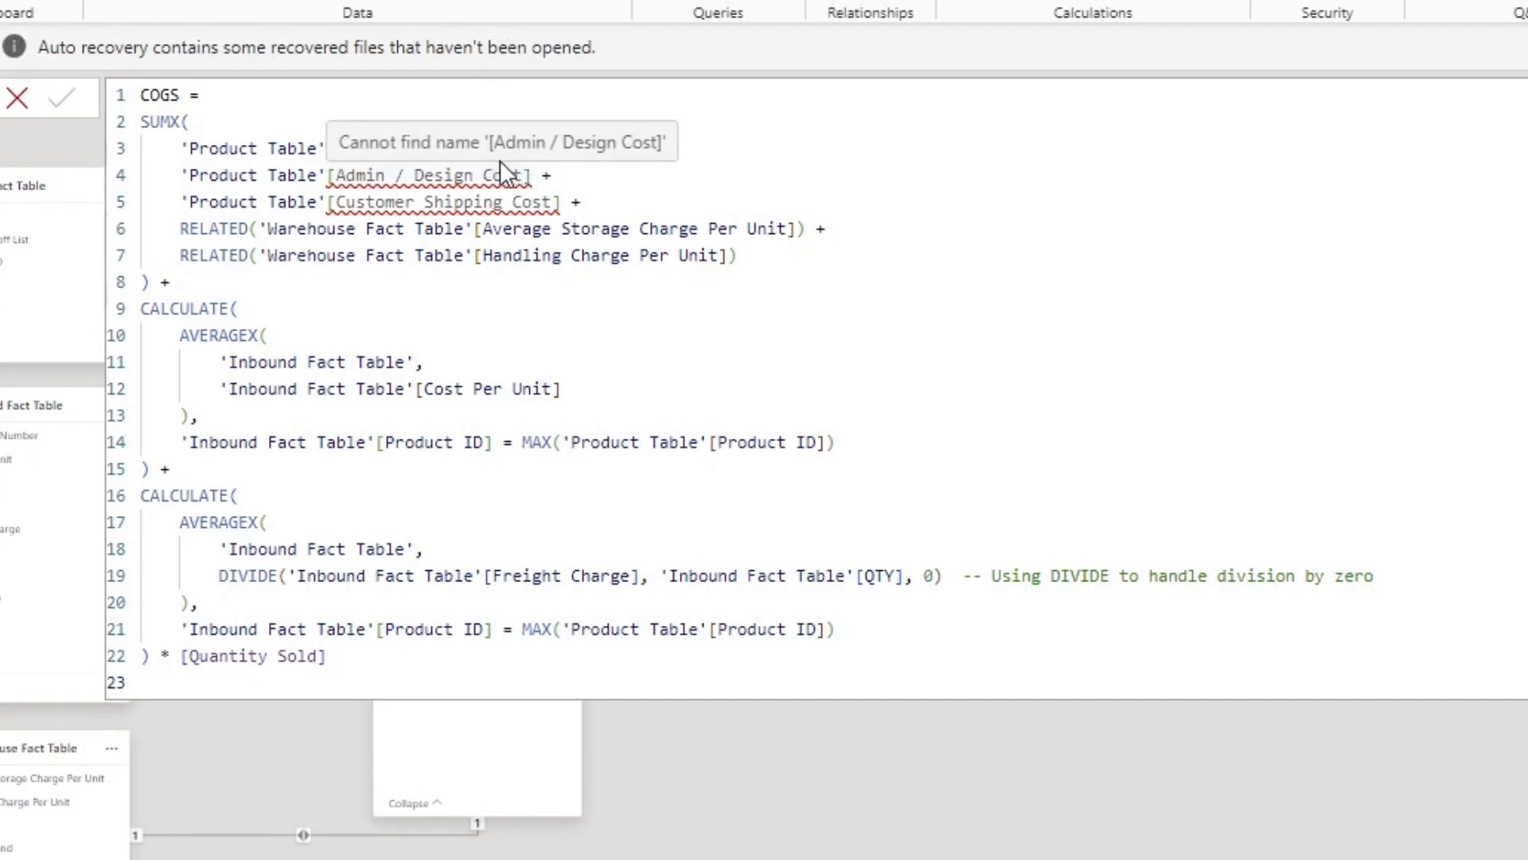
pyautogui.click(466, 174)
pyautogui.doubleClick(466, 173)
pyautogui.moveTo(522, 175); pyautogui.dragTo(337, 173)
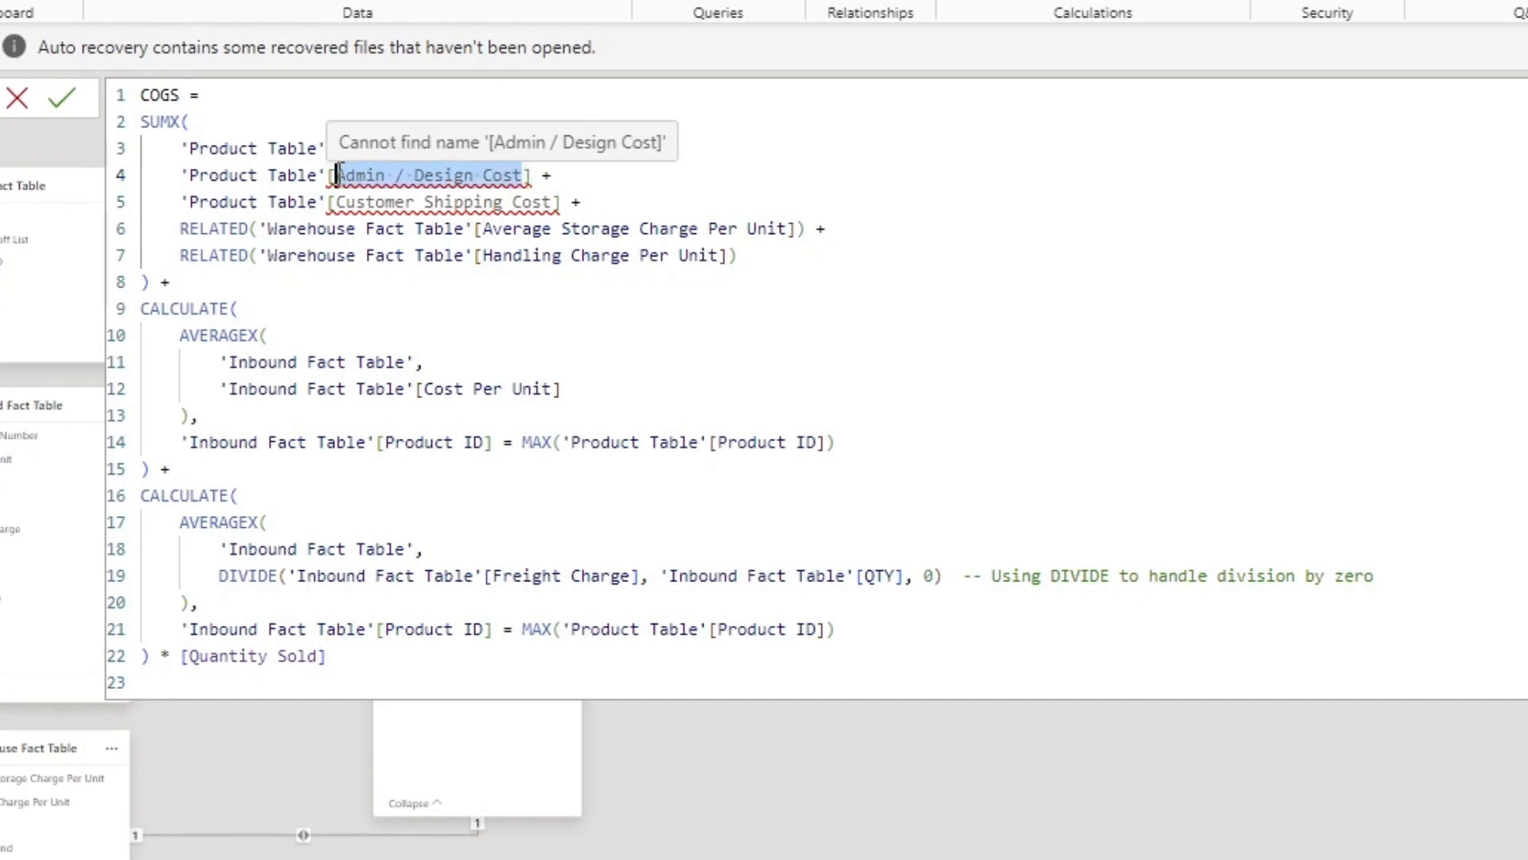
pyautogui.write('ad')
pyautogui.press('BackSpace')
pyautogui.press('BackSpace')
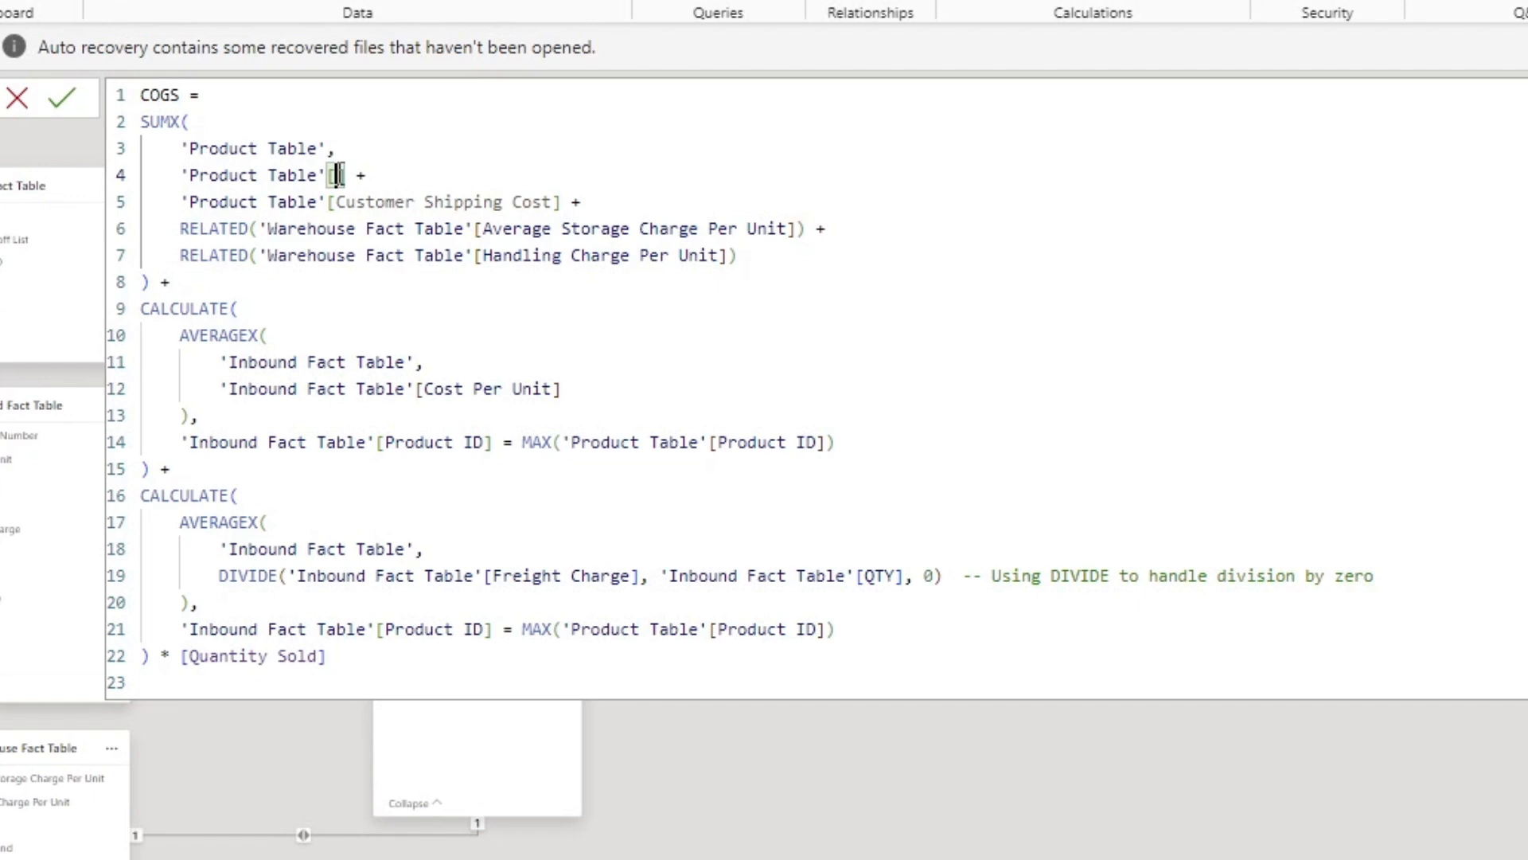
pyautogui.hotkey('ctrl', 'z')
pyautogui.hotkey('ctrl', 'z')
pyautogui.hotkey('ctrl', 'z')
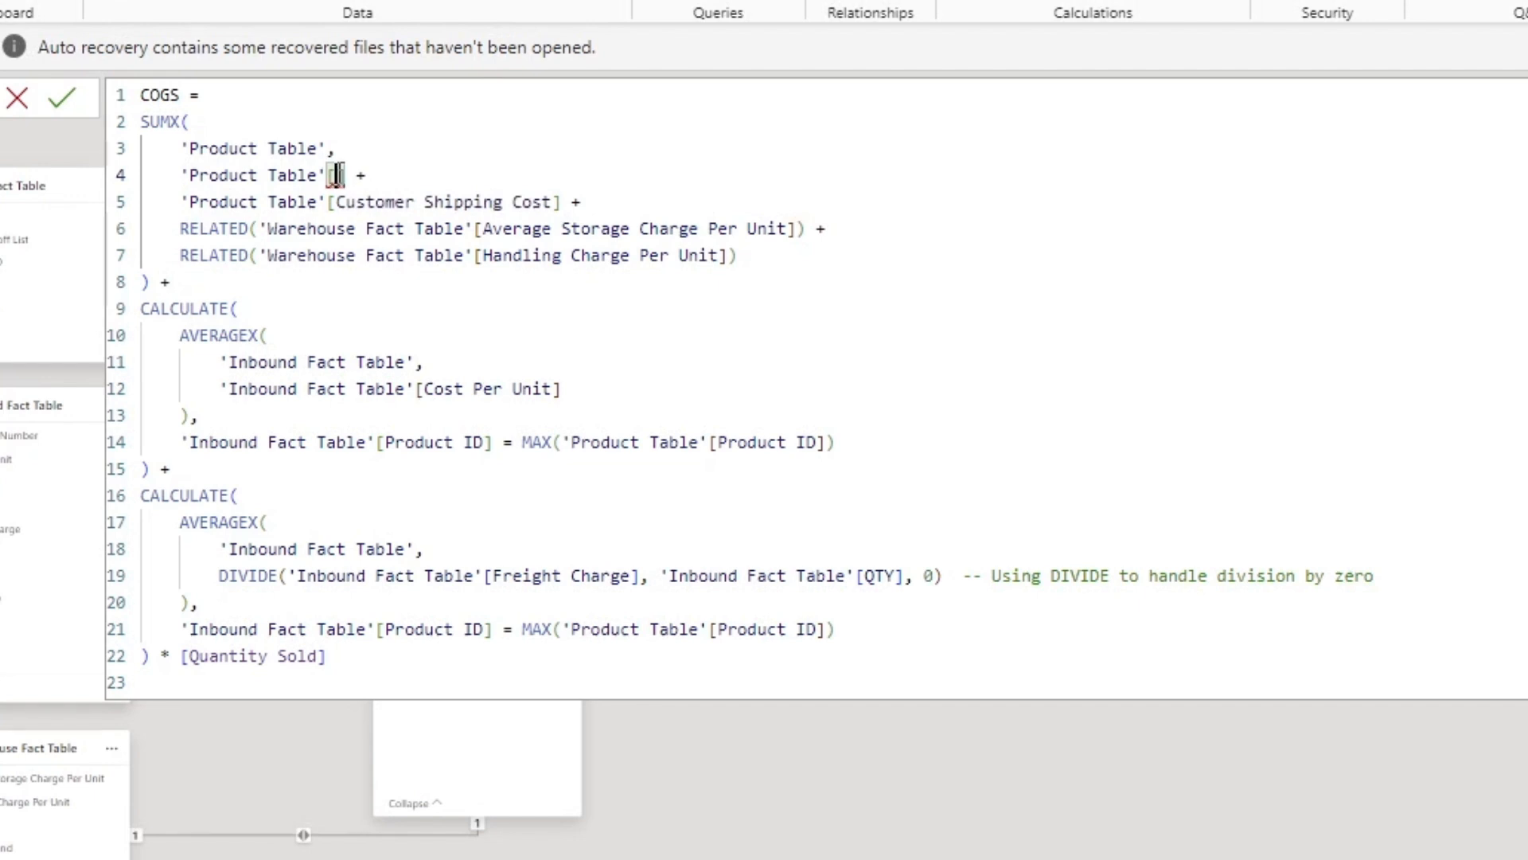
# Step: Examine the COGS measure's customer shipping, storage and handling charge terms, and its CALCULATE block averaging Cost Per Unit
pyautogui.click(570, 223)
pyautogui.click(472, 202)
pyautogui.click(566, 227)
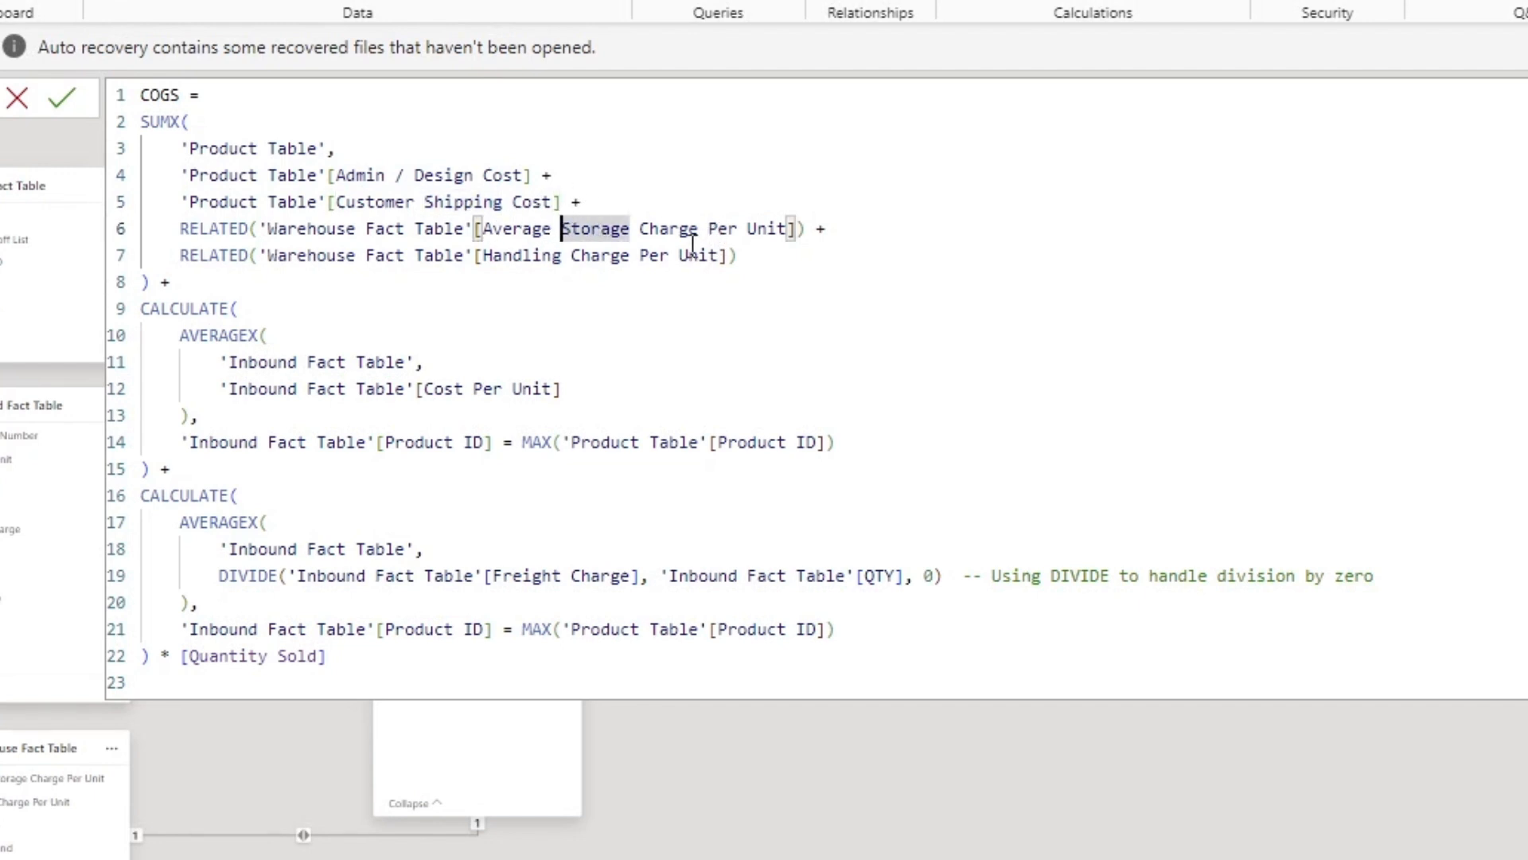
pyautogui.click(644, 256)
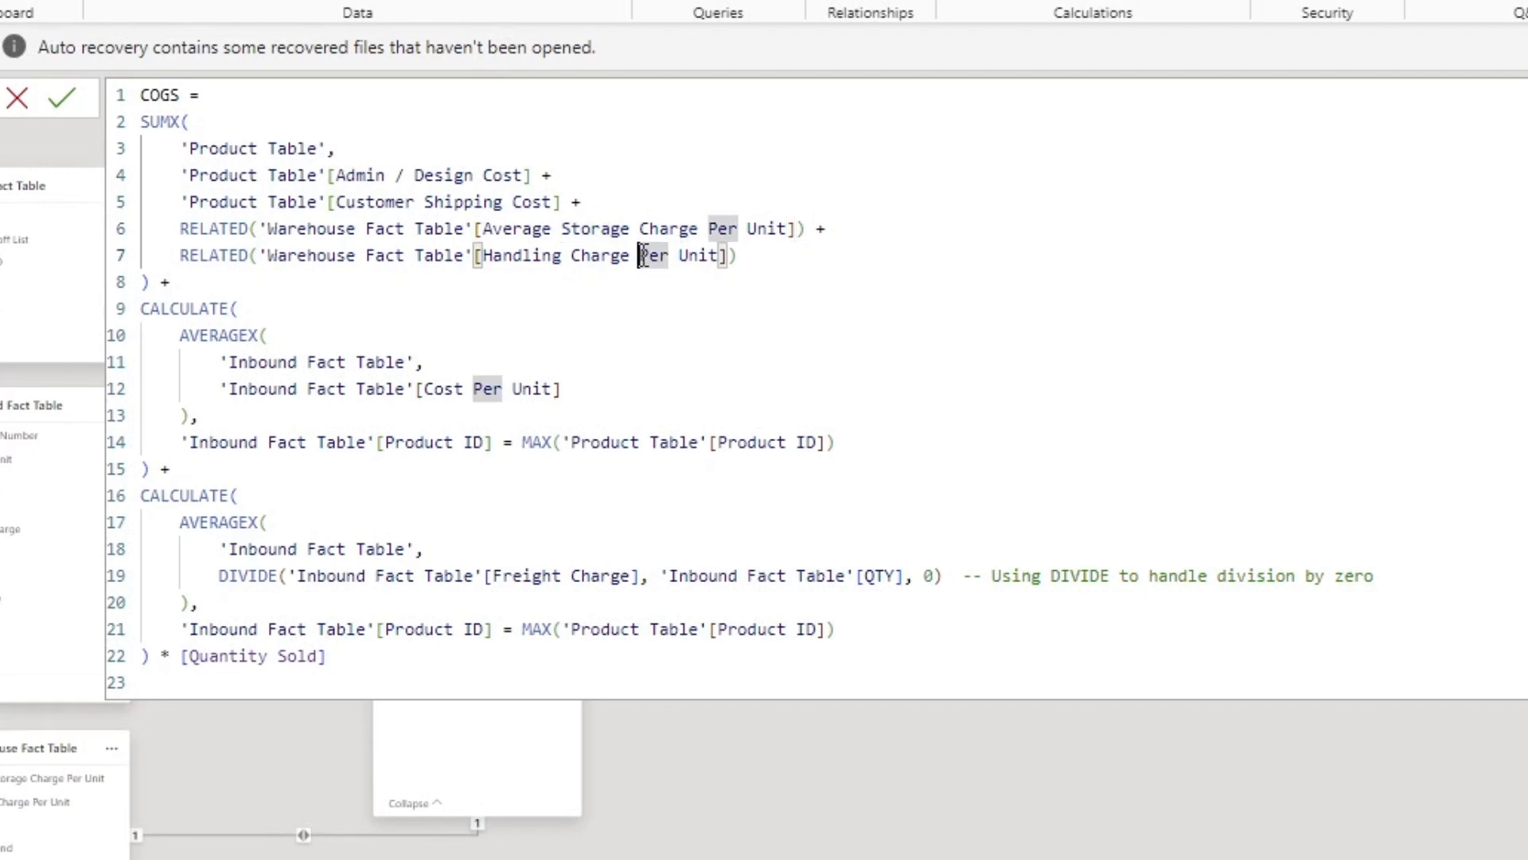
pyautogui.moveTo(503, 255); pyautogui.dragTo(643, 256)
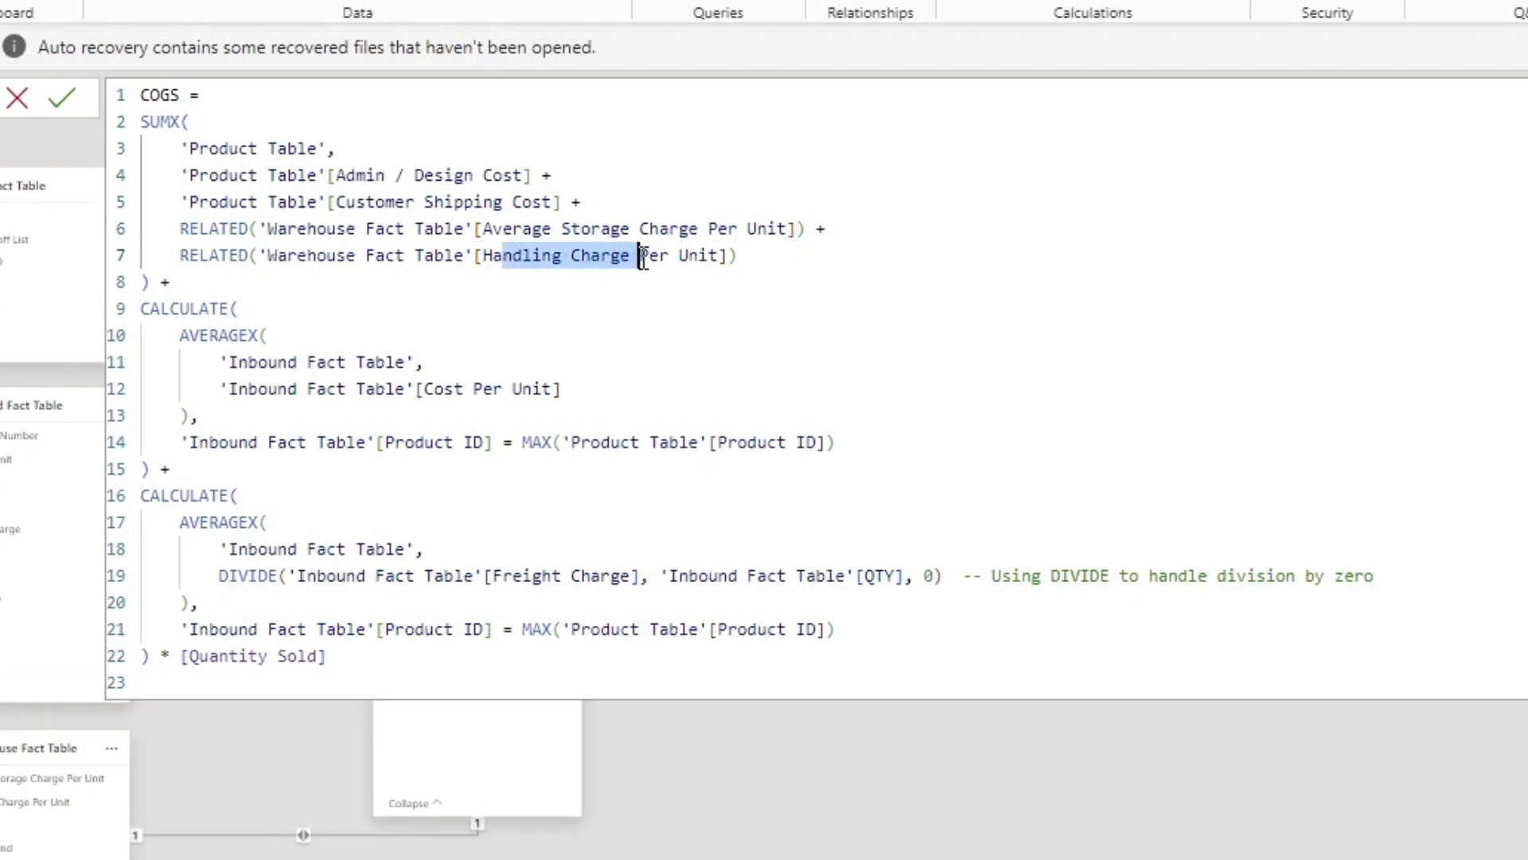
pyautogui.click(598, 364)
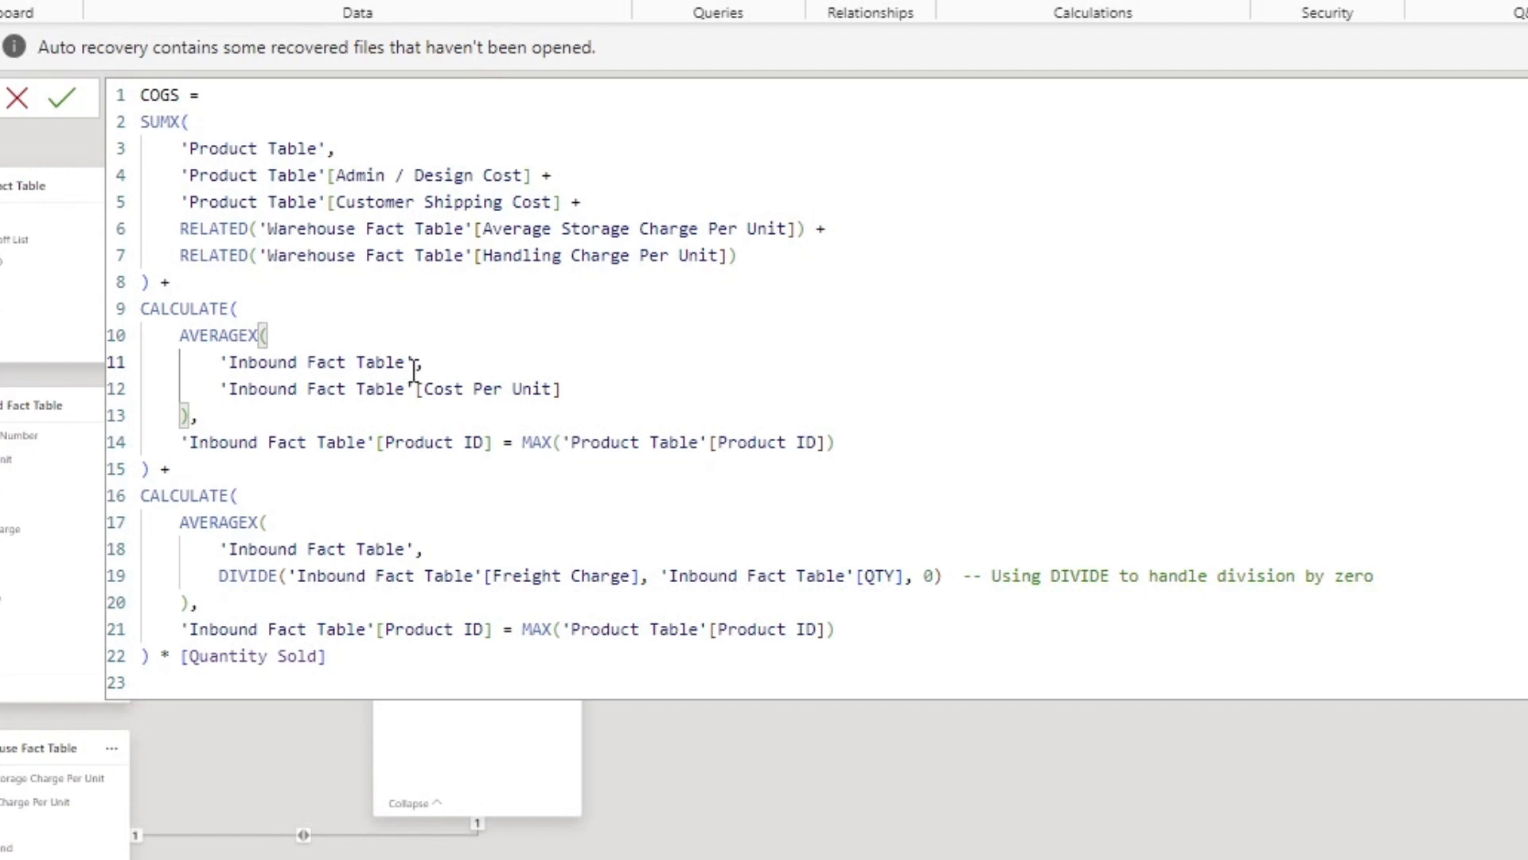
pyautogui.click(514, 389)
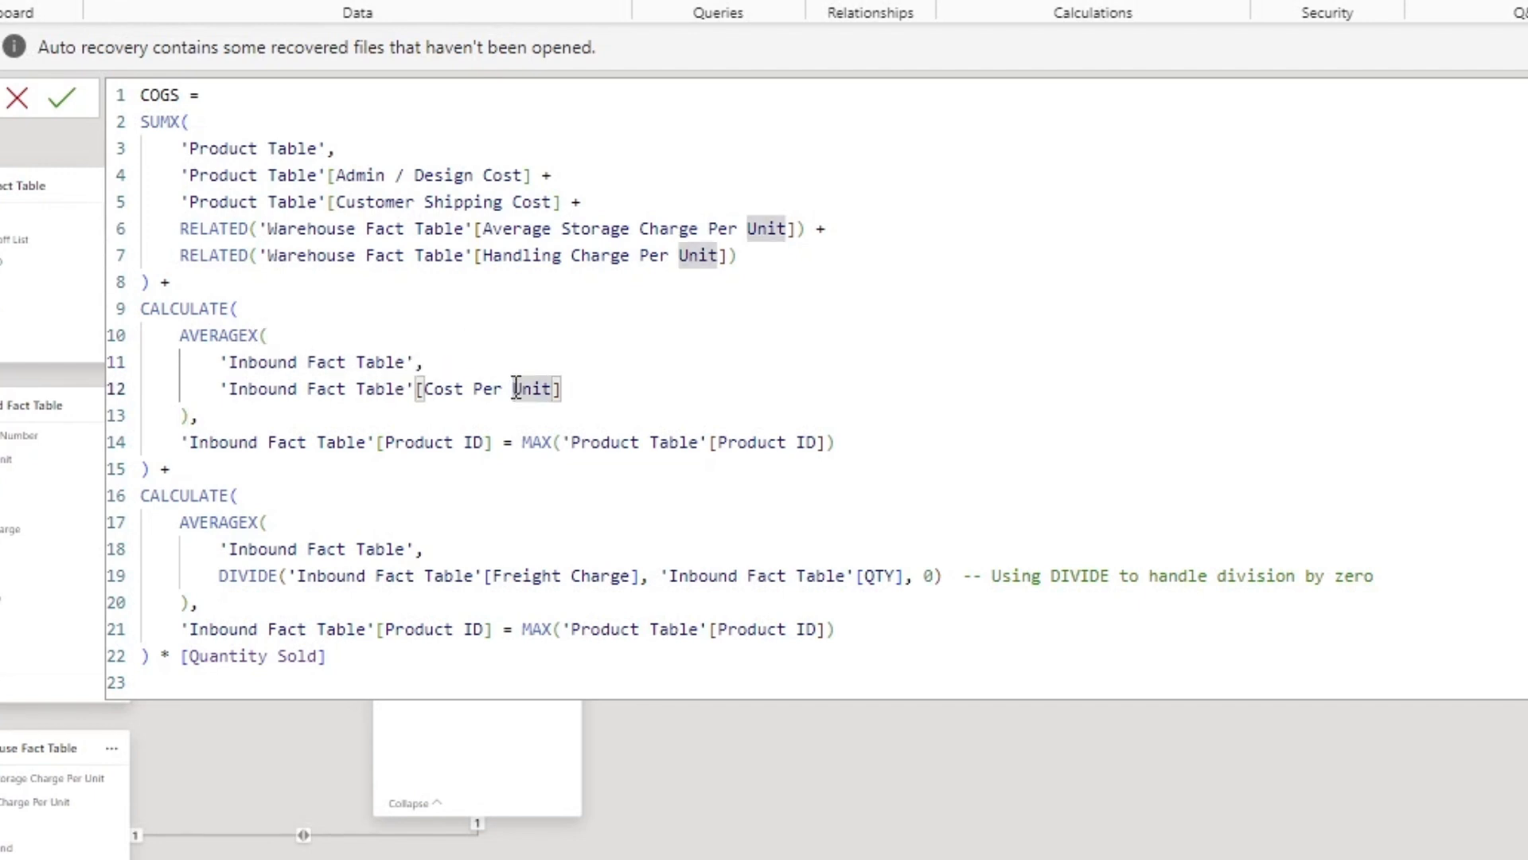
pyautogui.moveTo(151, 334); pyautogui.dragTo(852, 456)
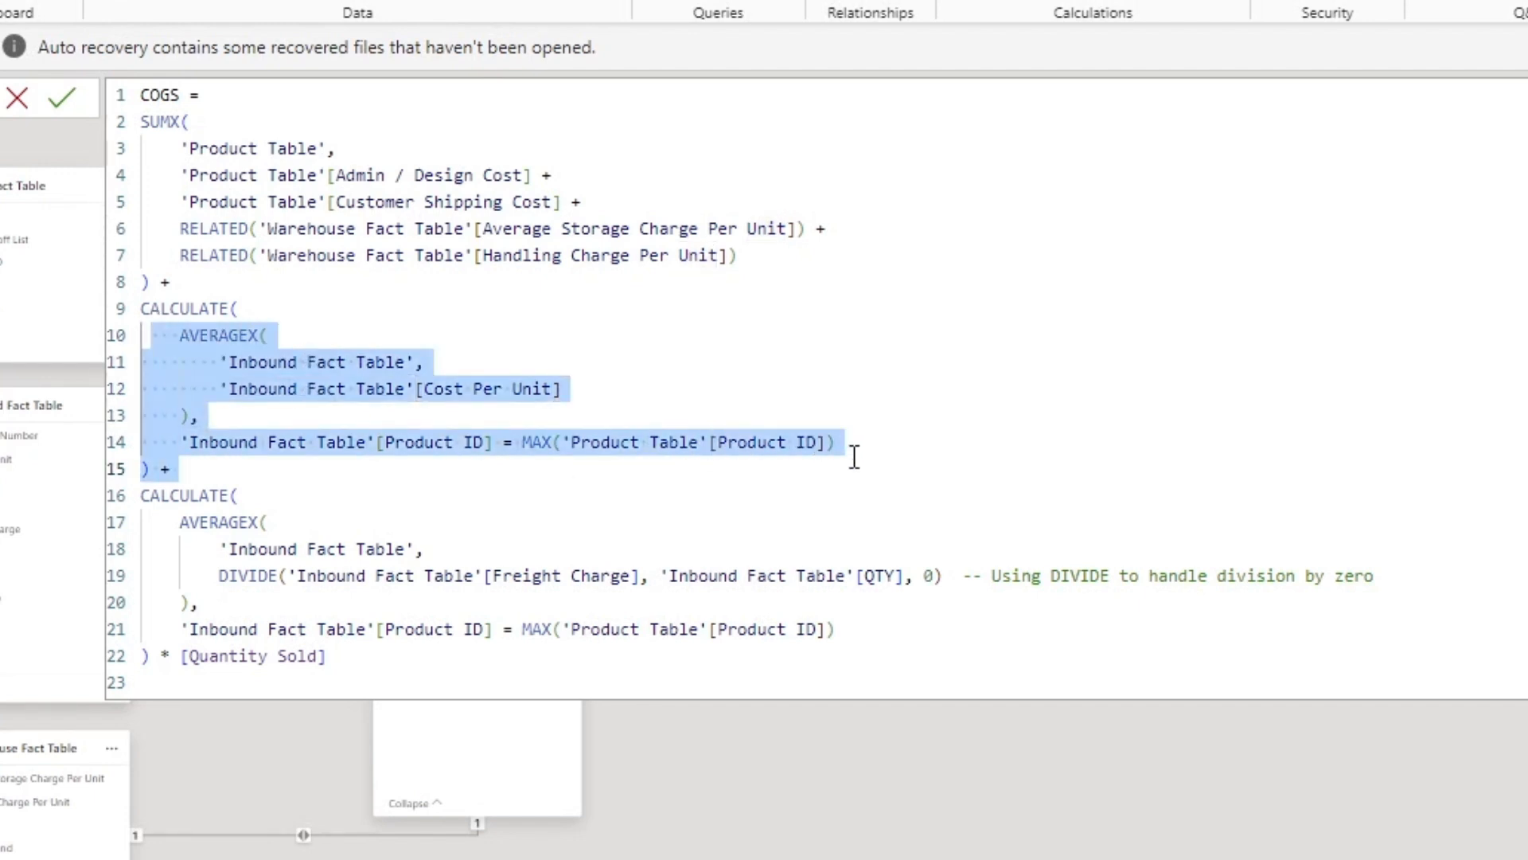
pyautogui.click(237, 341)
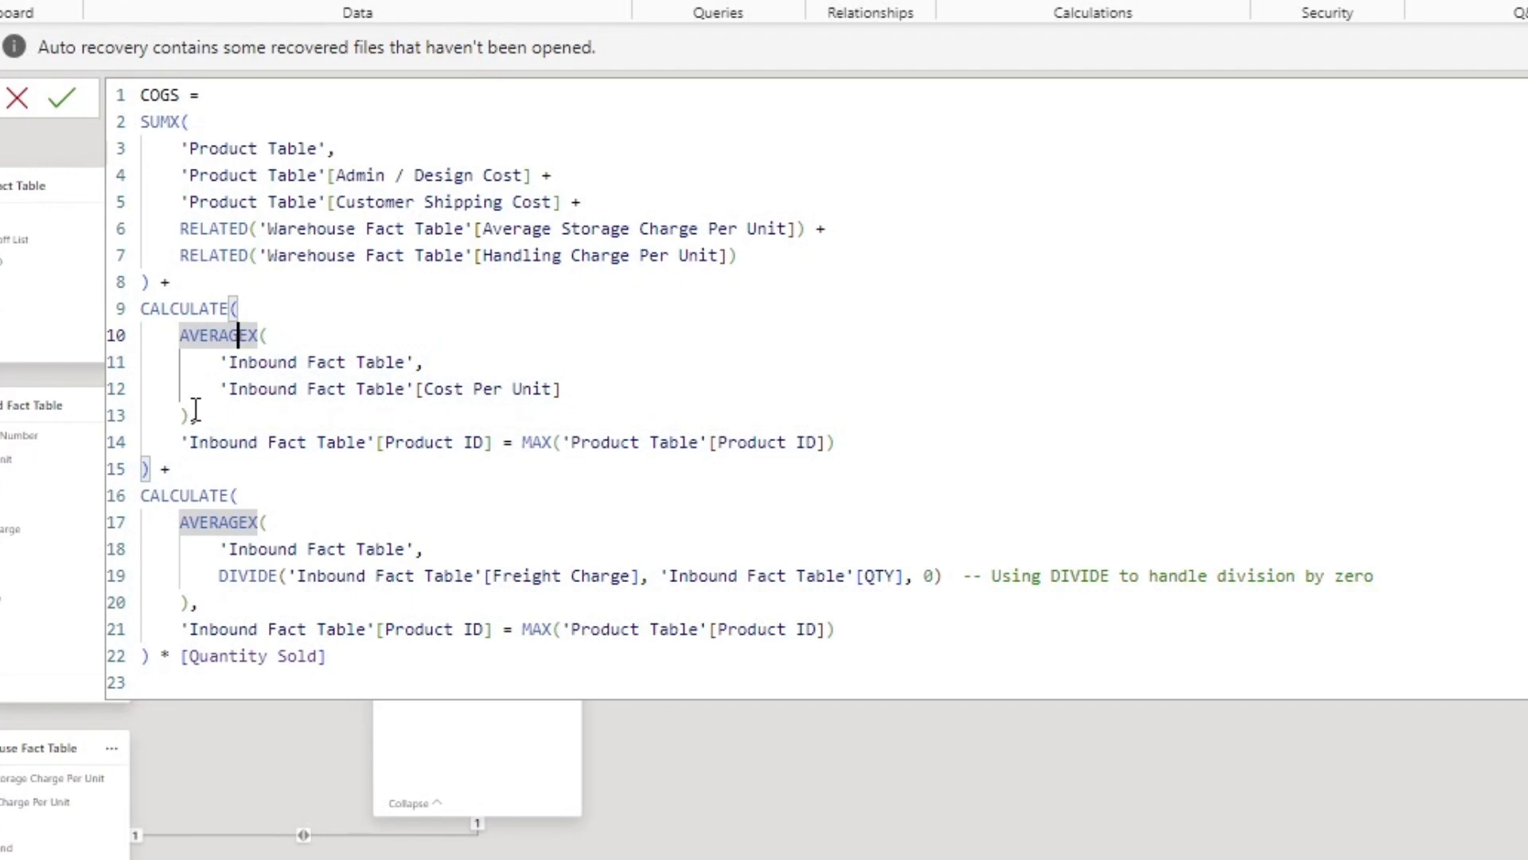
pyautogui.click(146, 463)
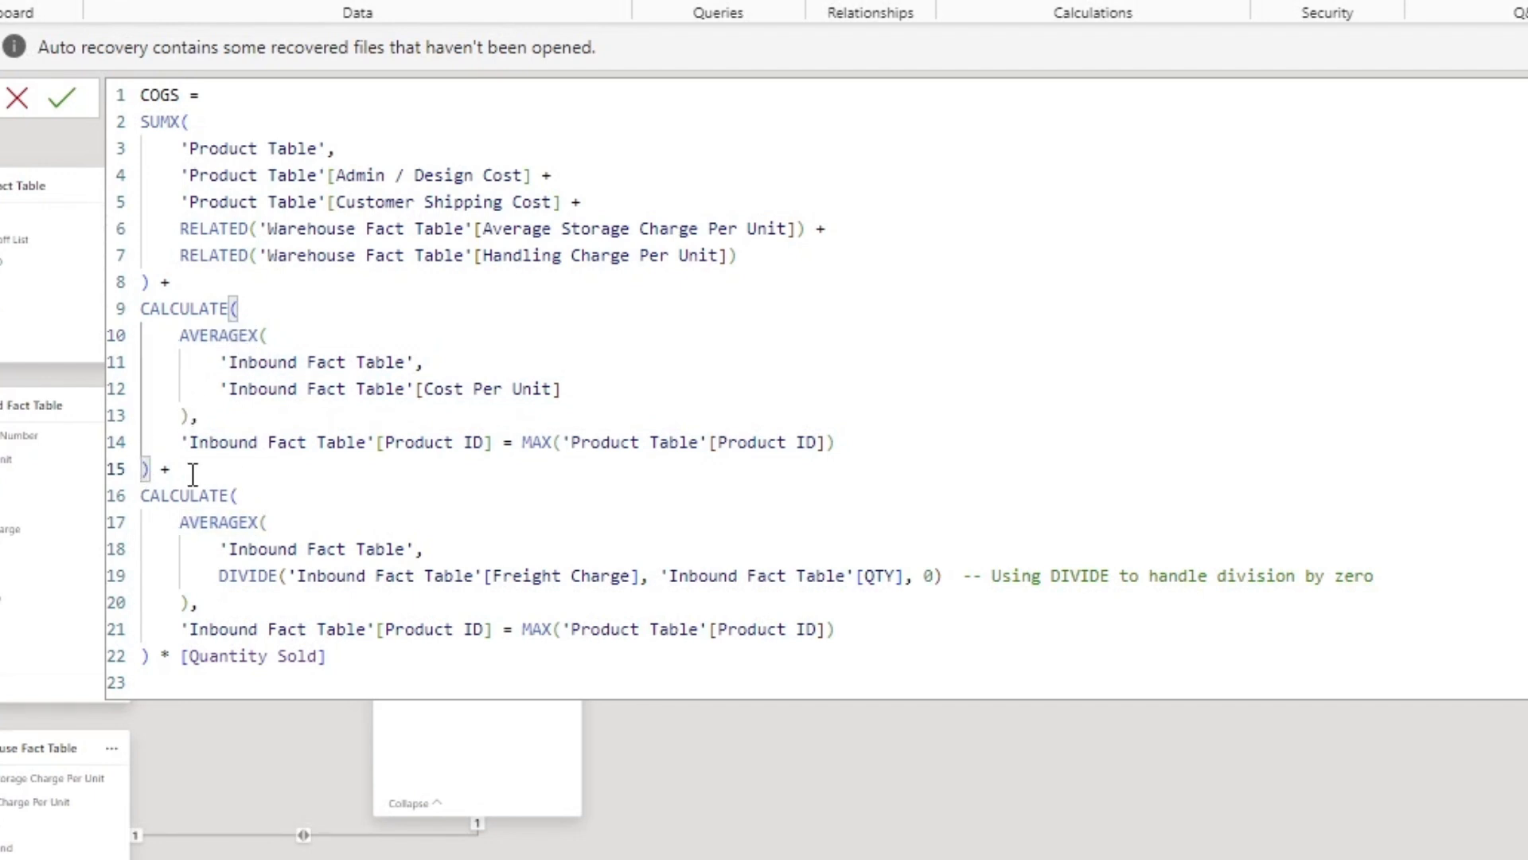
# Step: Examine the COGS measure's freight-charge-per-unit block and its multiplication by Quantity Sold, including the Quantity Sold measure's own formula
pyautogui.click(265, 523)
pyautogui.click(492, 576)
pyautogui.moveTo(641, 575); pyautogui.dragTo(287, 575)
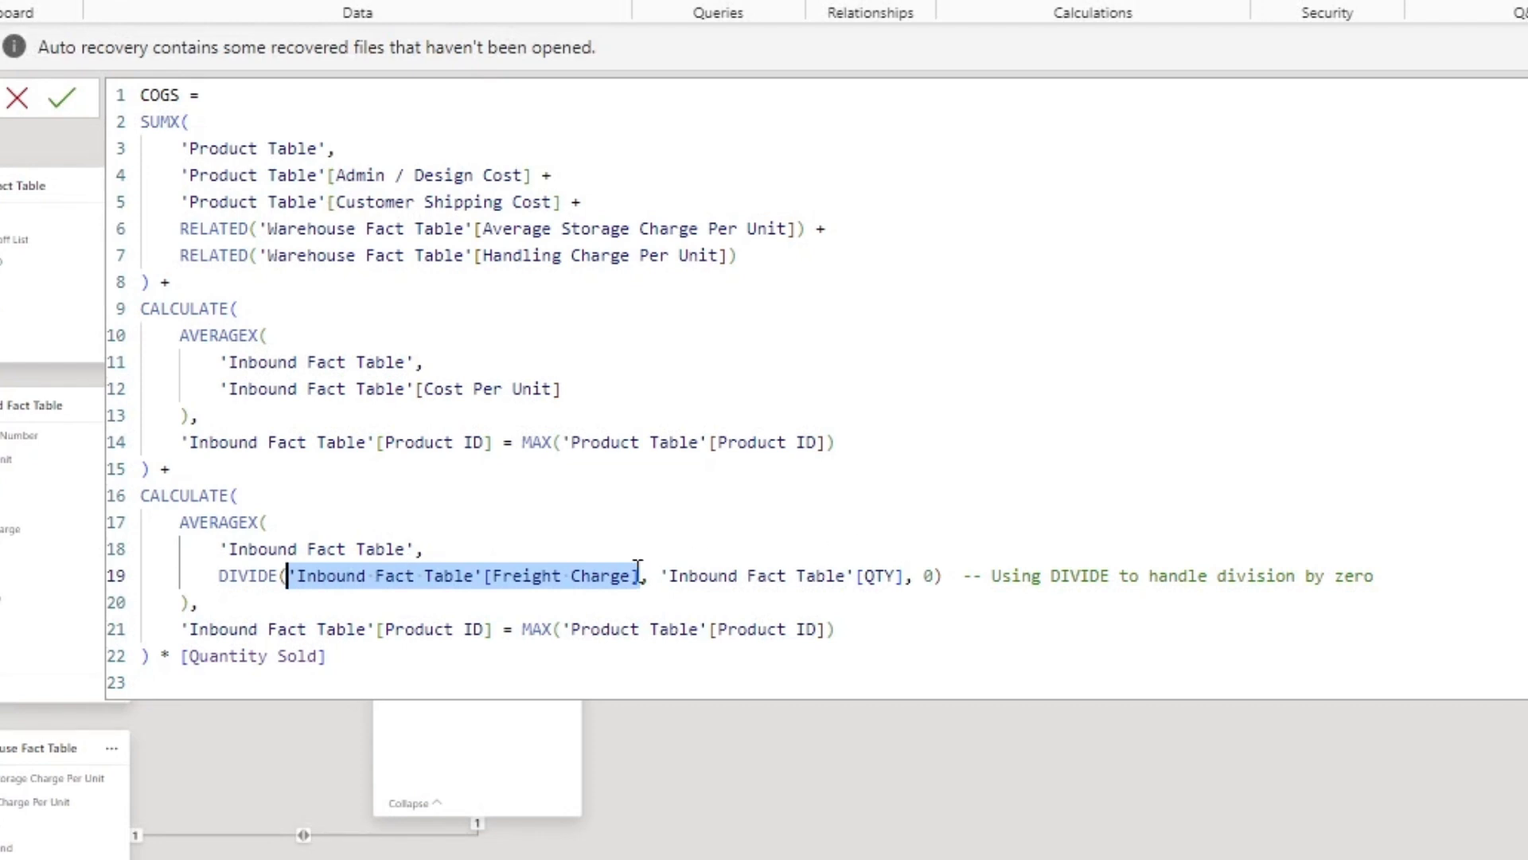
pyautogui.click(854, 575)
pyautogui.click(422, 549)
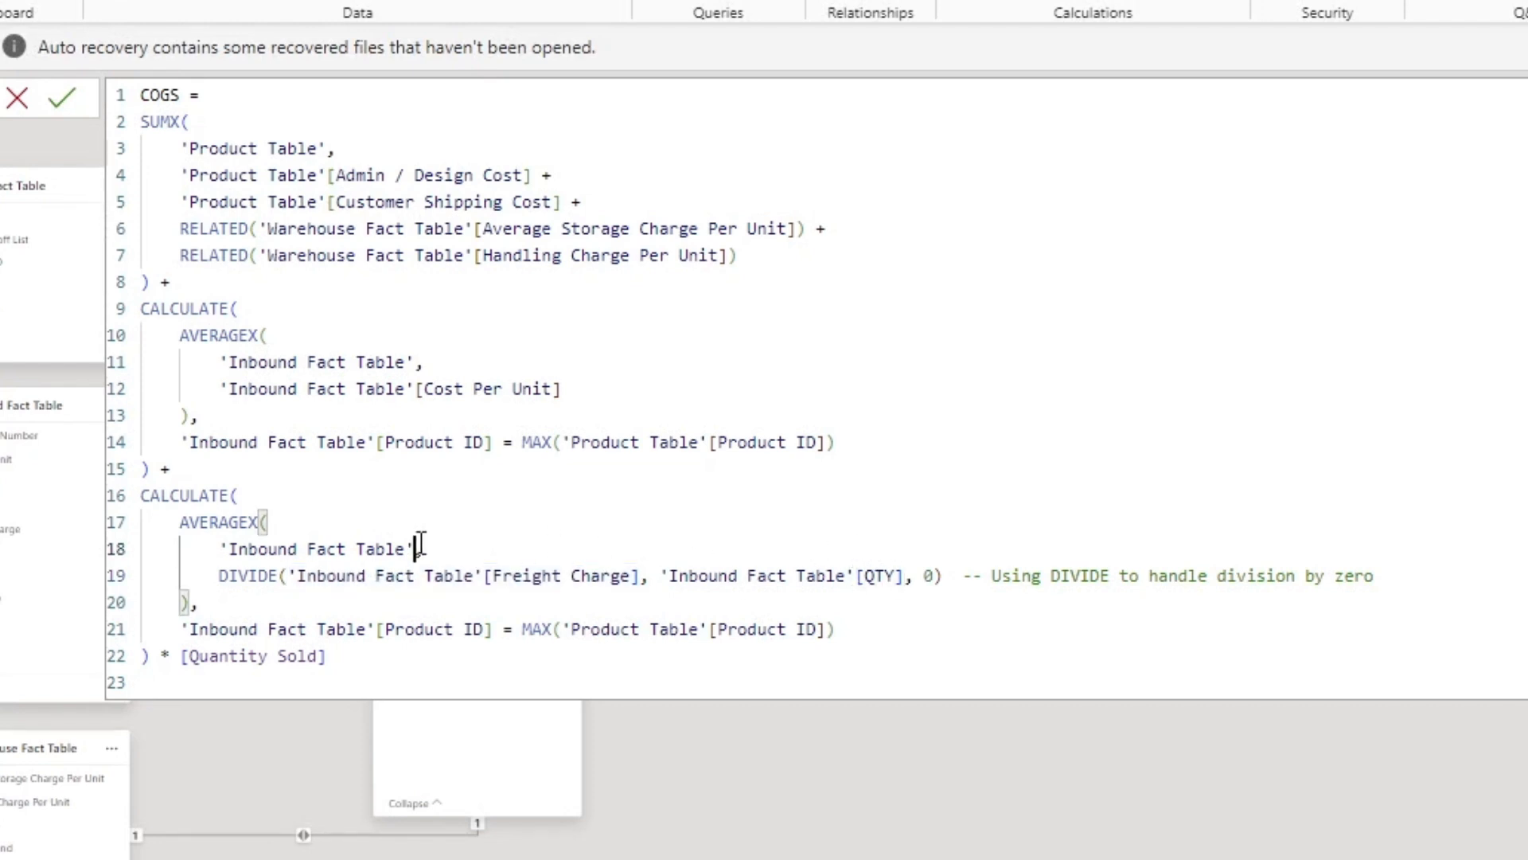
pyautogui.moveTo(151, 655); pyautogui.dragTo(137, 497)
pyautogui.moveTo(148, 655); pyautogui.dragTo(137, 126)
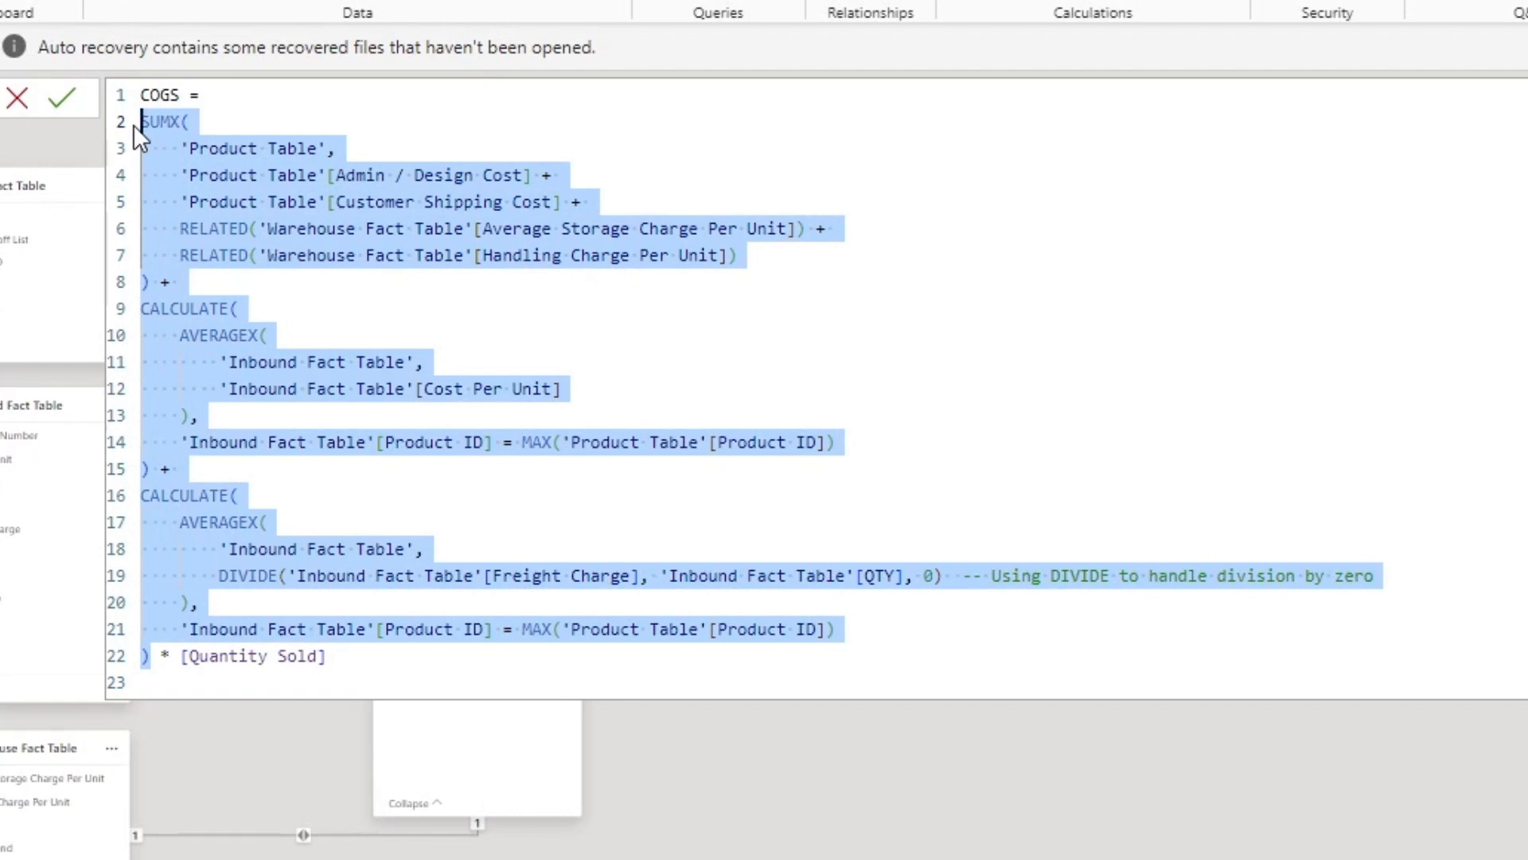
pyautogui.click(1524, 430)
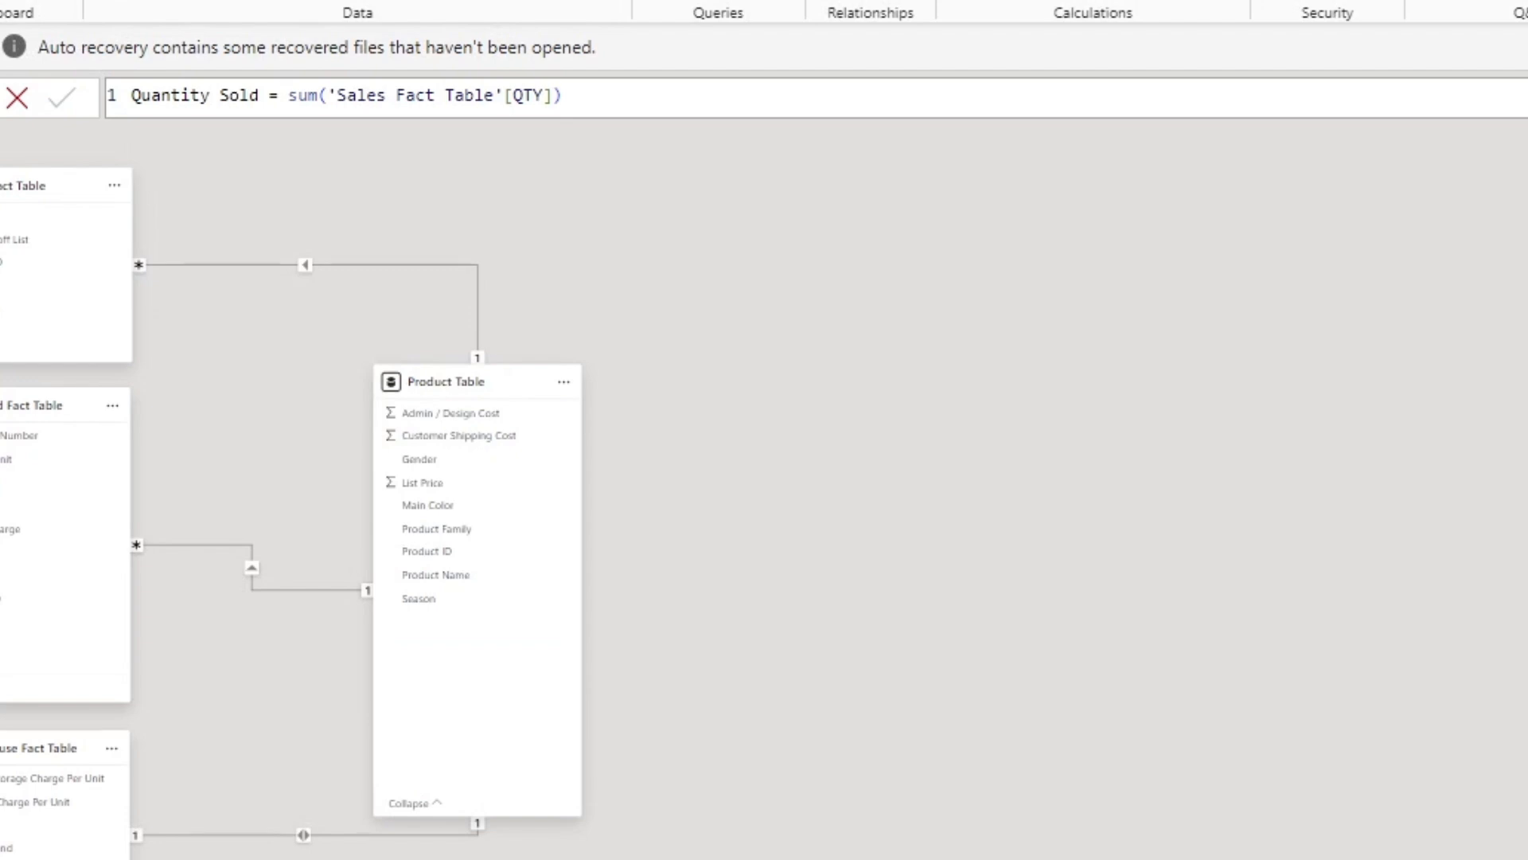
pyautogui.click(1524, 430)
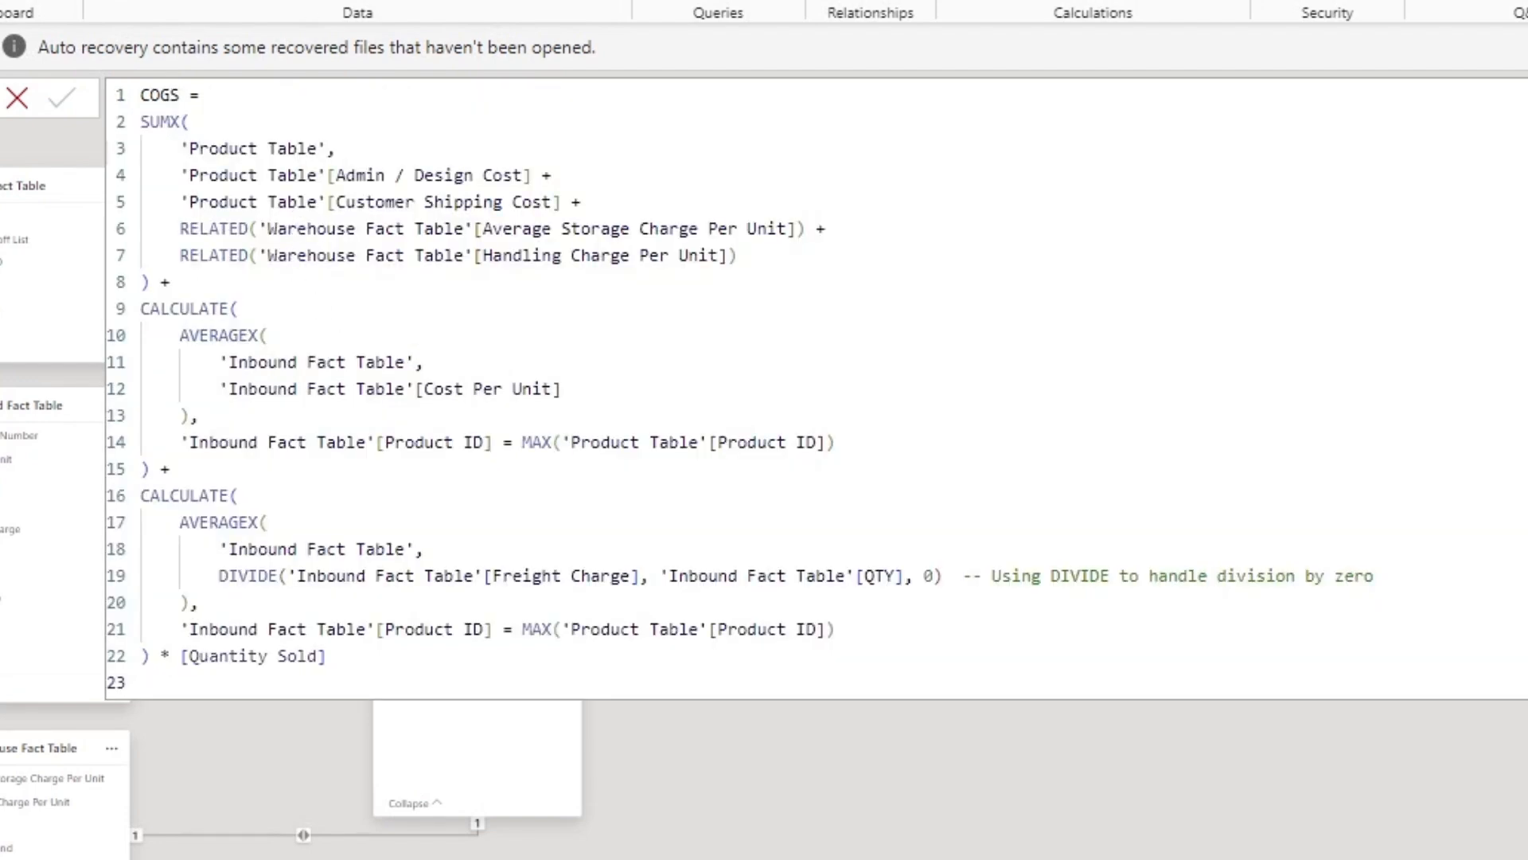
# Step: Inspect the formulas of the Gross Margin and Sell Out % measures
pyautogui.click(1524, 430)
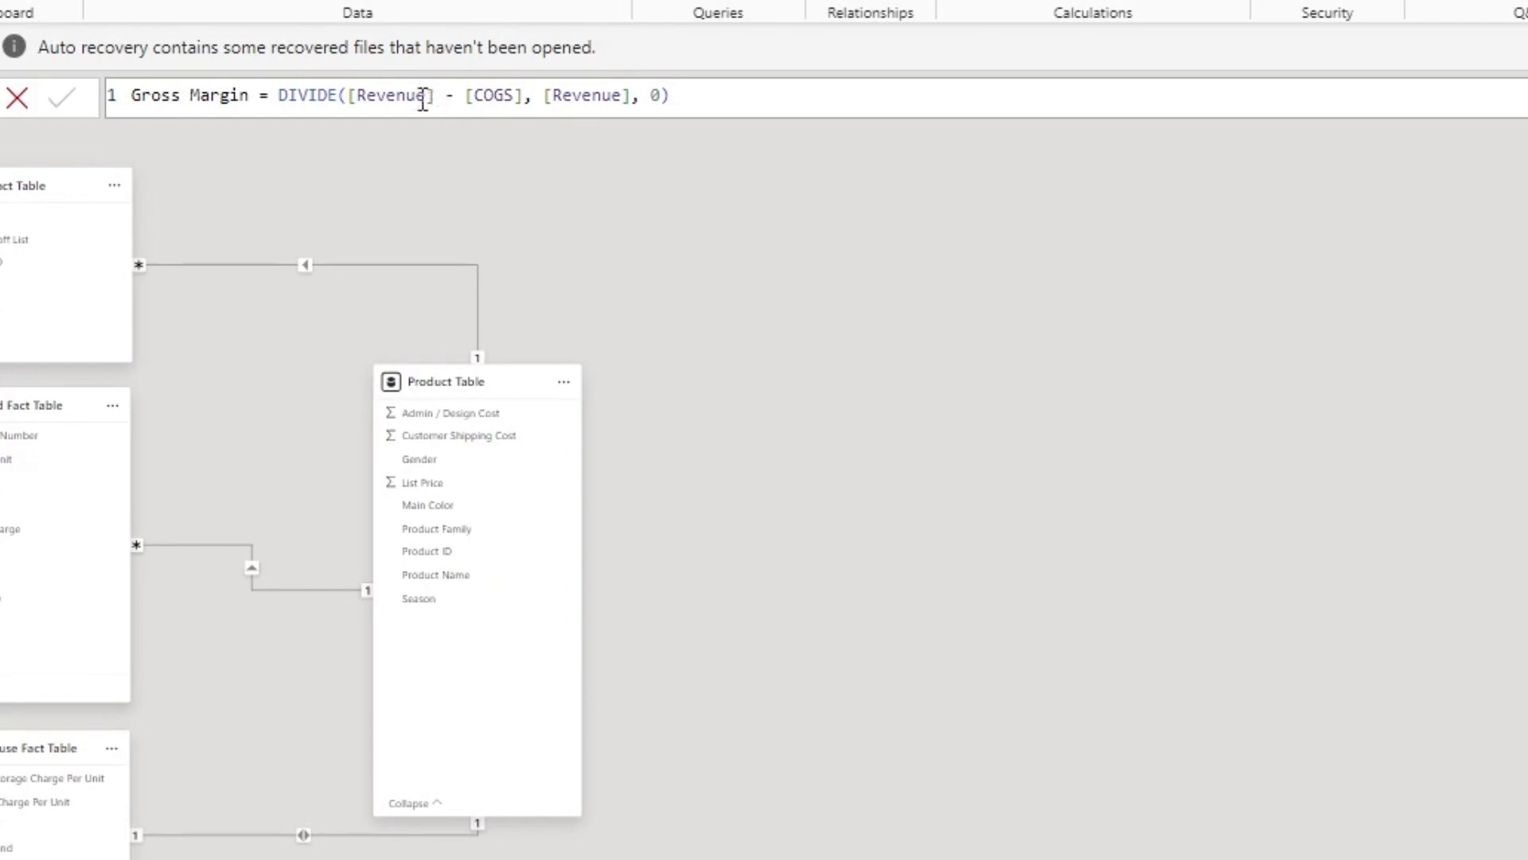
pyautogui.click(396, 95)
pyautogui.click(514, 95)
pyautogui.click(580, 95)
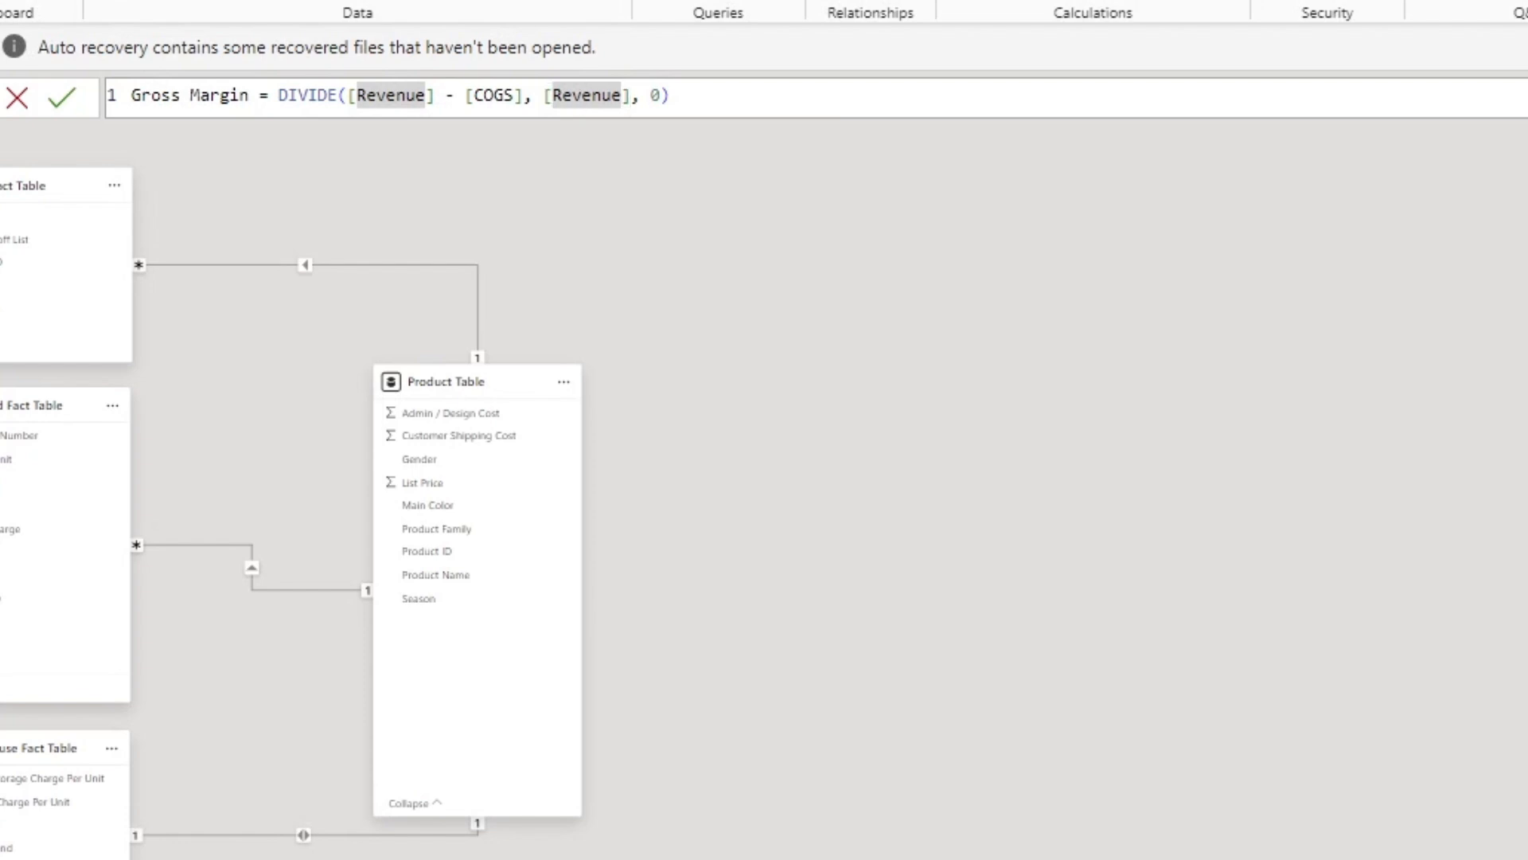
pyautogui.click(1524, 430)
pyautogui.click(283, 95)
pyautogui.click(506, 95)
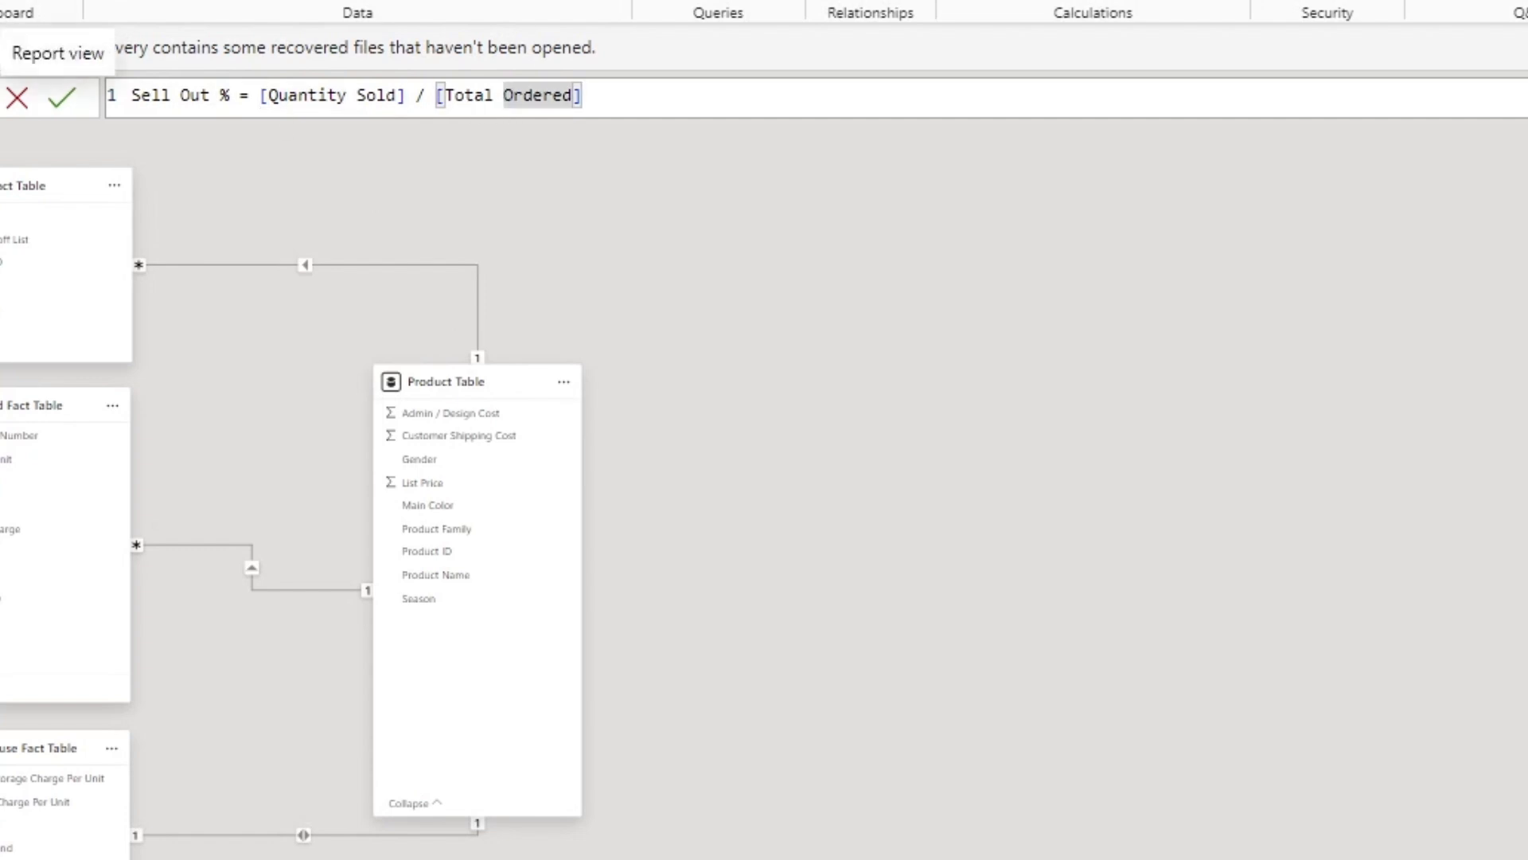
# Step: Open the report view and review the product table's metrics from its first to its last row
pyautogui.click(2, 97)
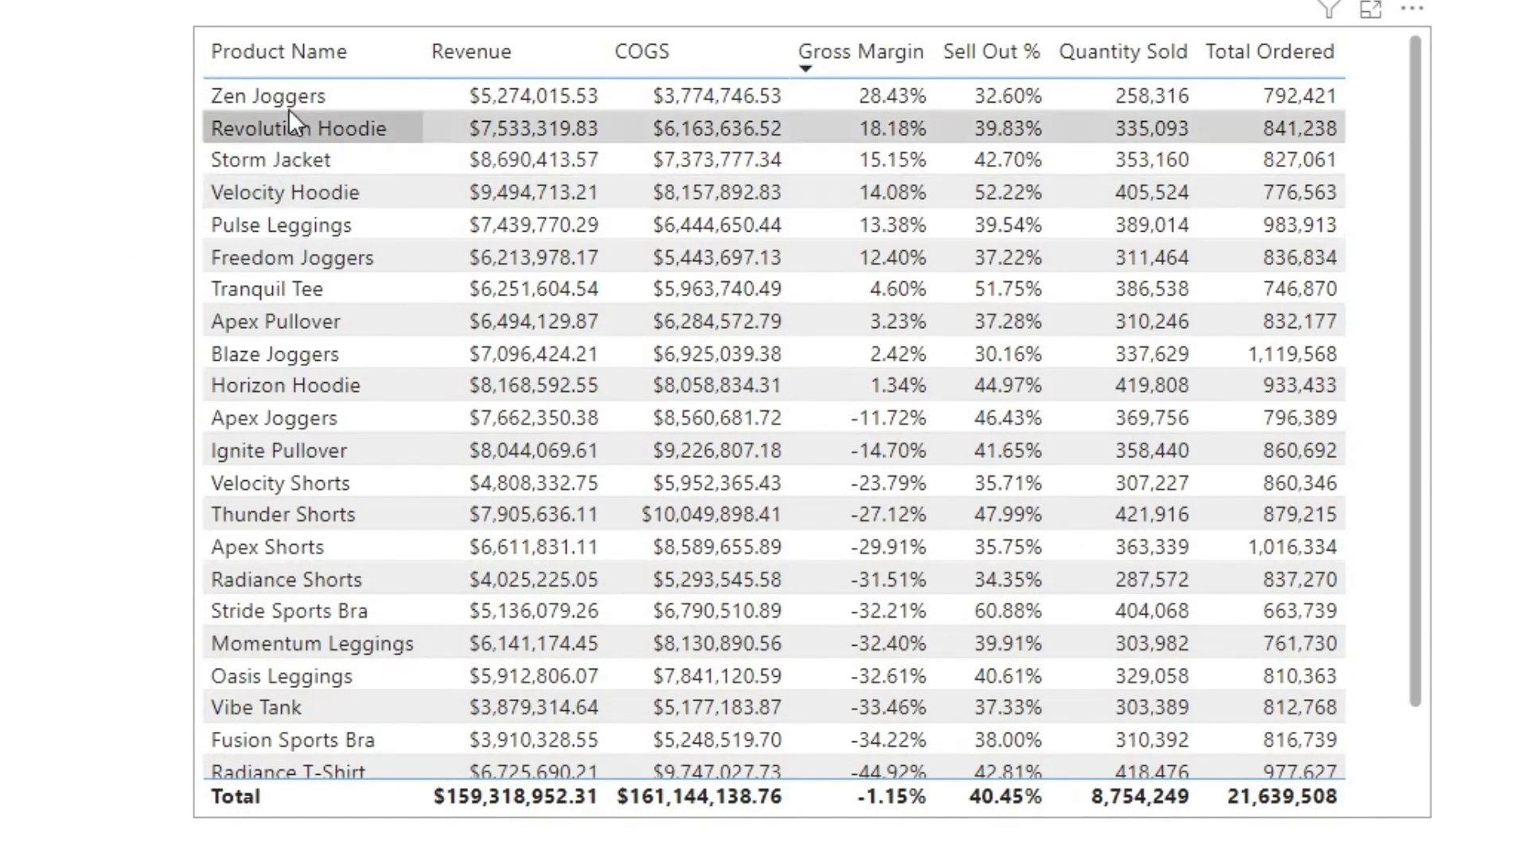
pyautogui.scroll(-2, 290, 98)
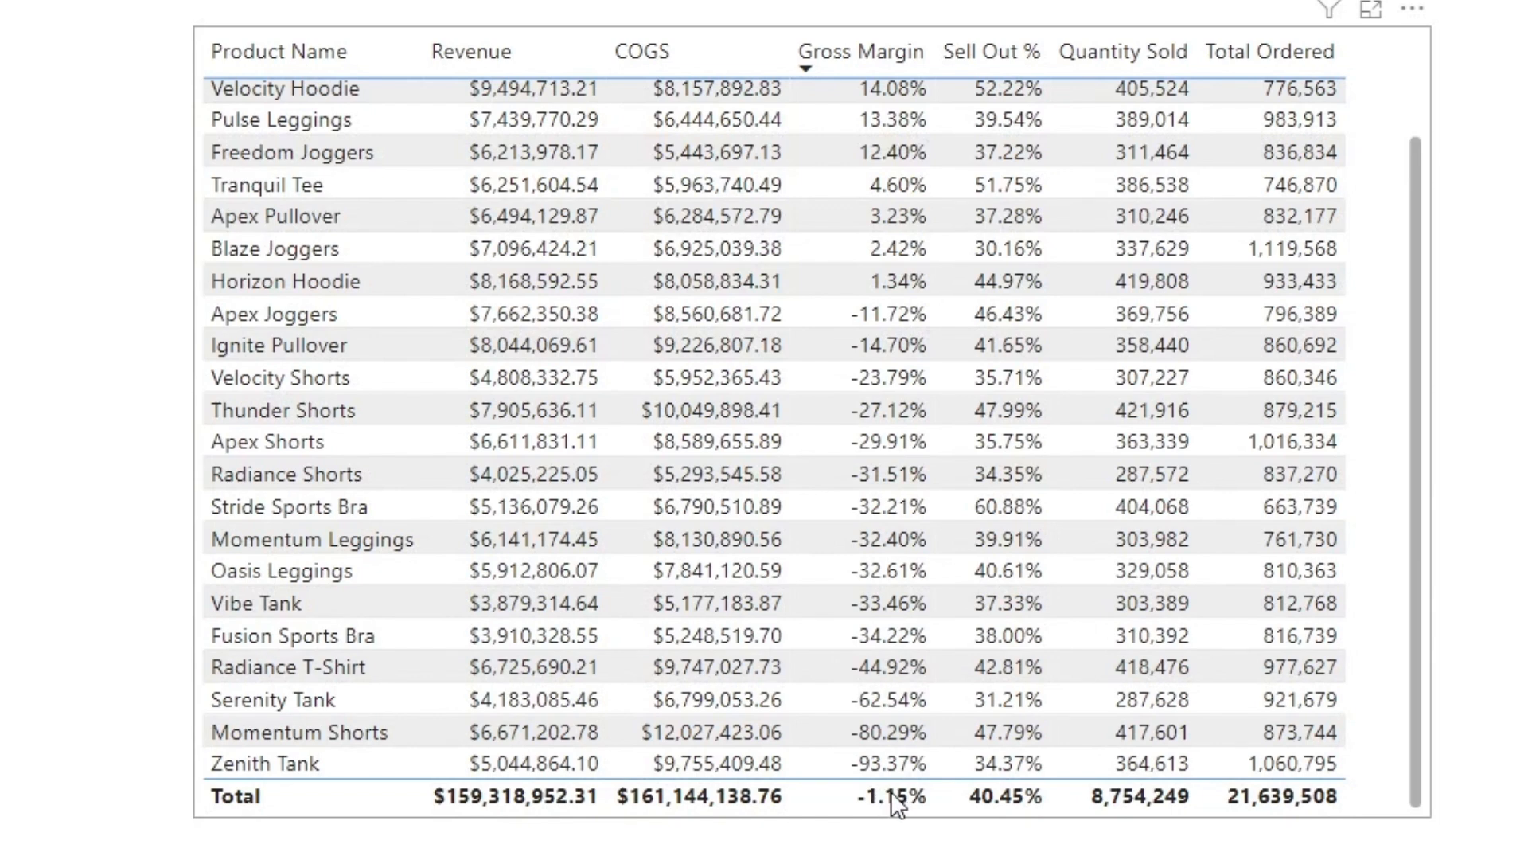
pyautogui.scroll(3, 1015, 776)
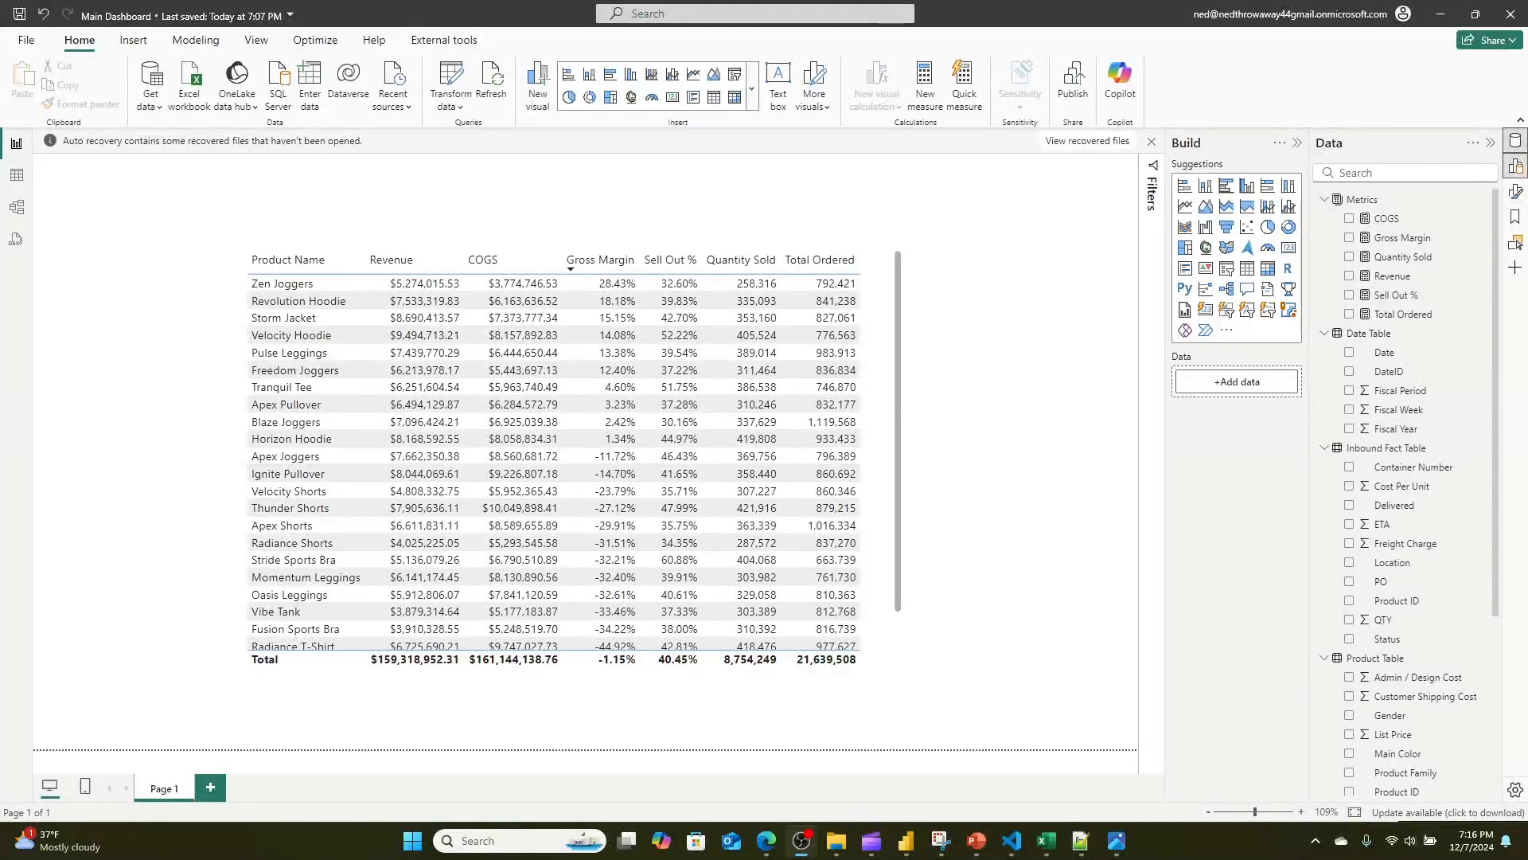
# Step: Delete the product table from the report page and remove the recovered files in the auto recovery notice
pyautogui.click(910, 419)
pyautogui.click(899, 408)
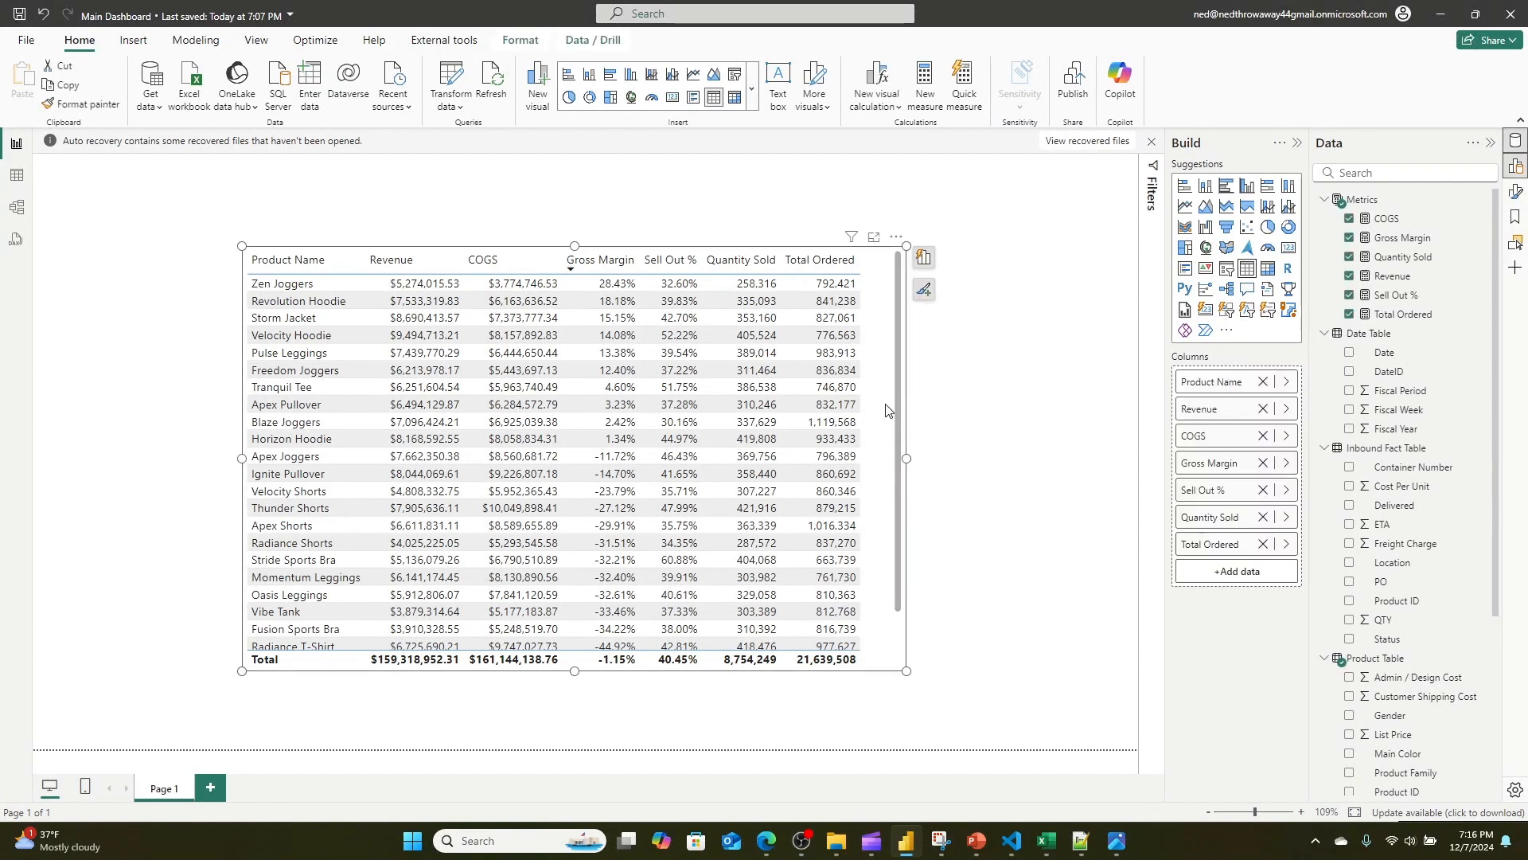
pyautogui.press('Delete')
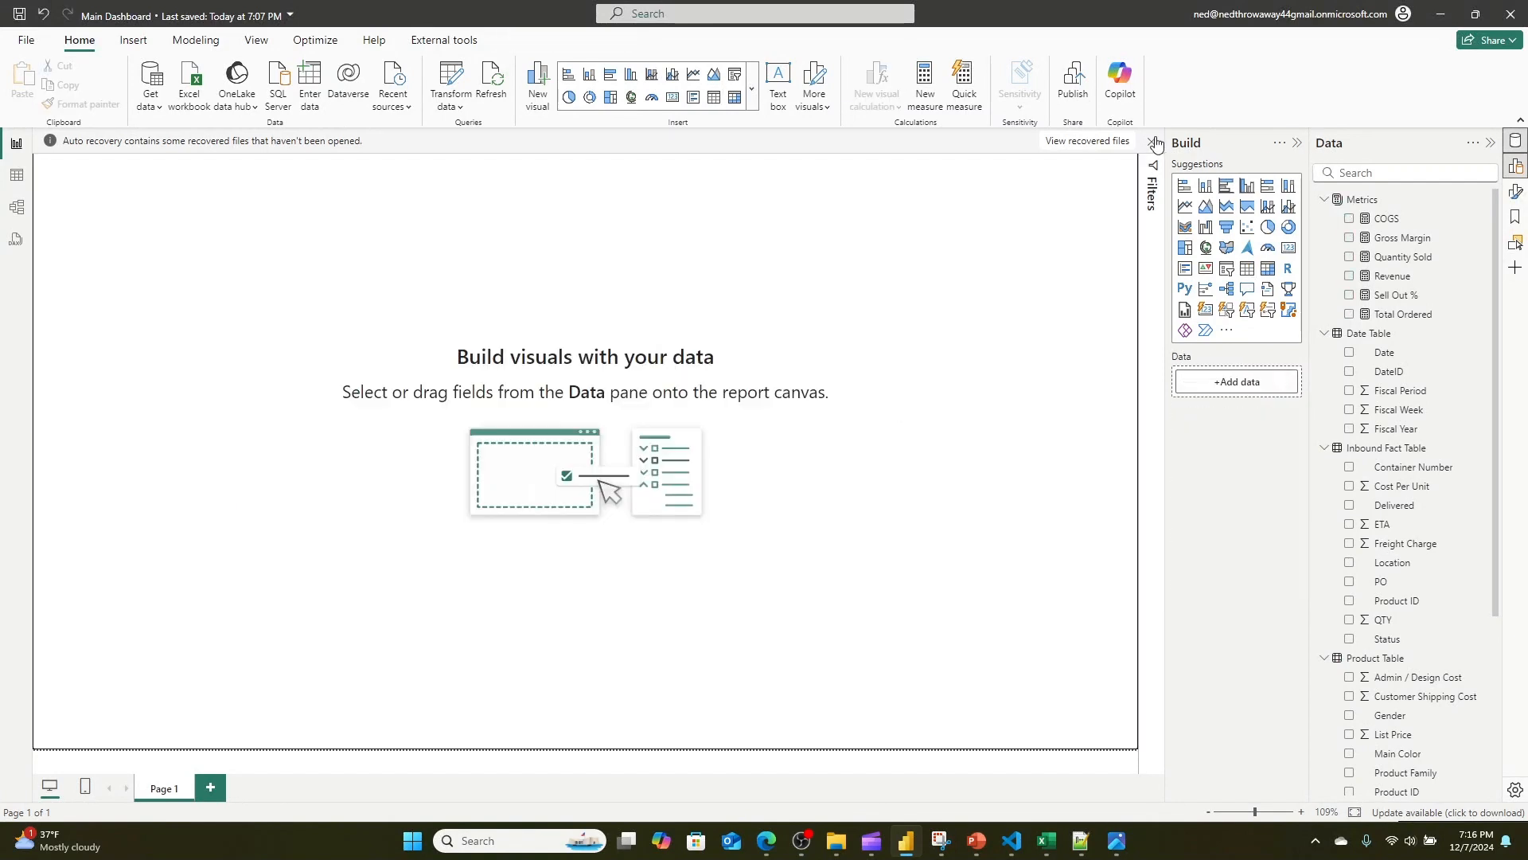
pyautogui.click(1153, 141)
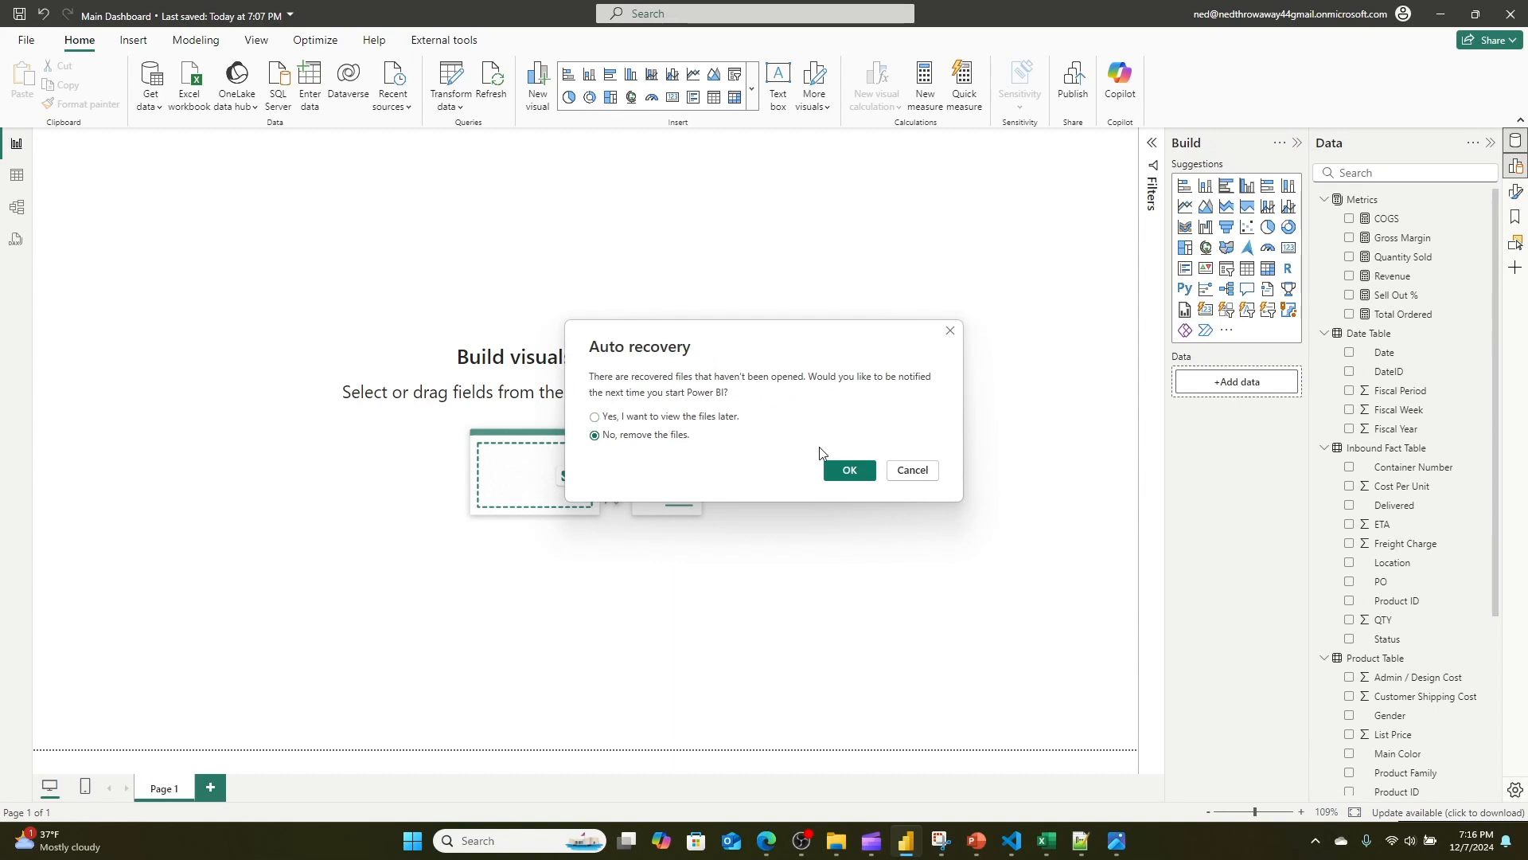
pyautogui.click(849, 469)
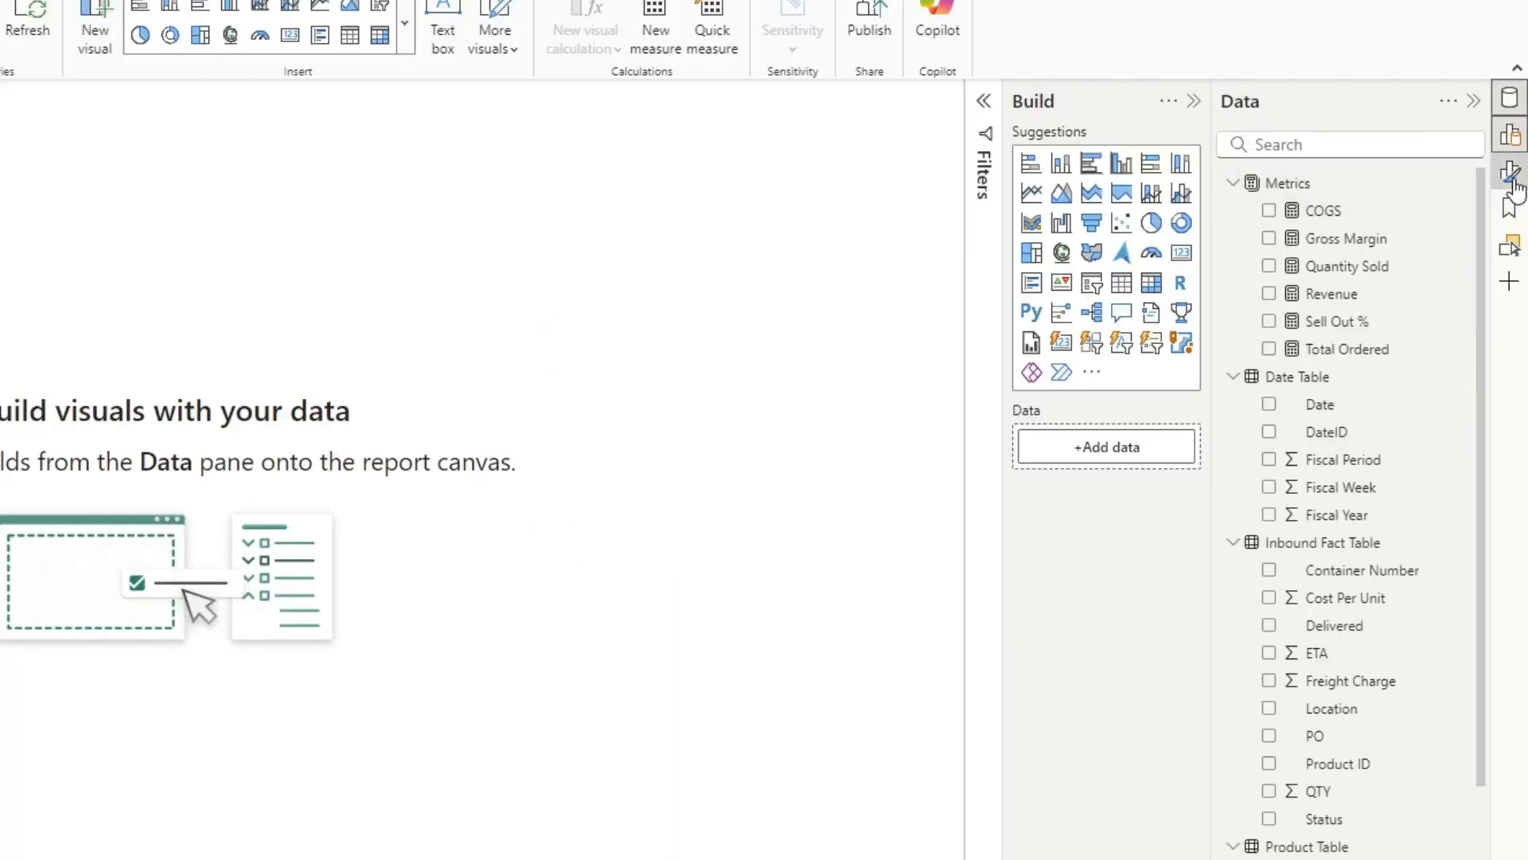
# Step: Open the file browser for the page's canvas background image
pyautogui.click(1515, 191)
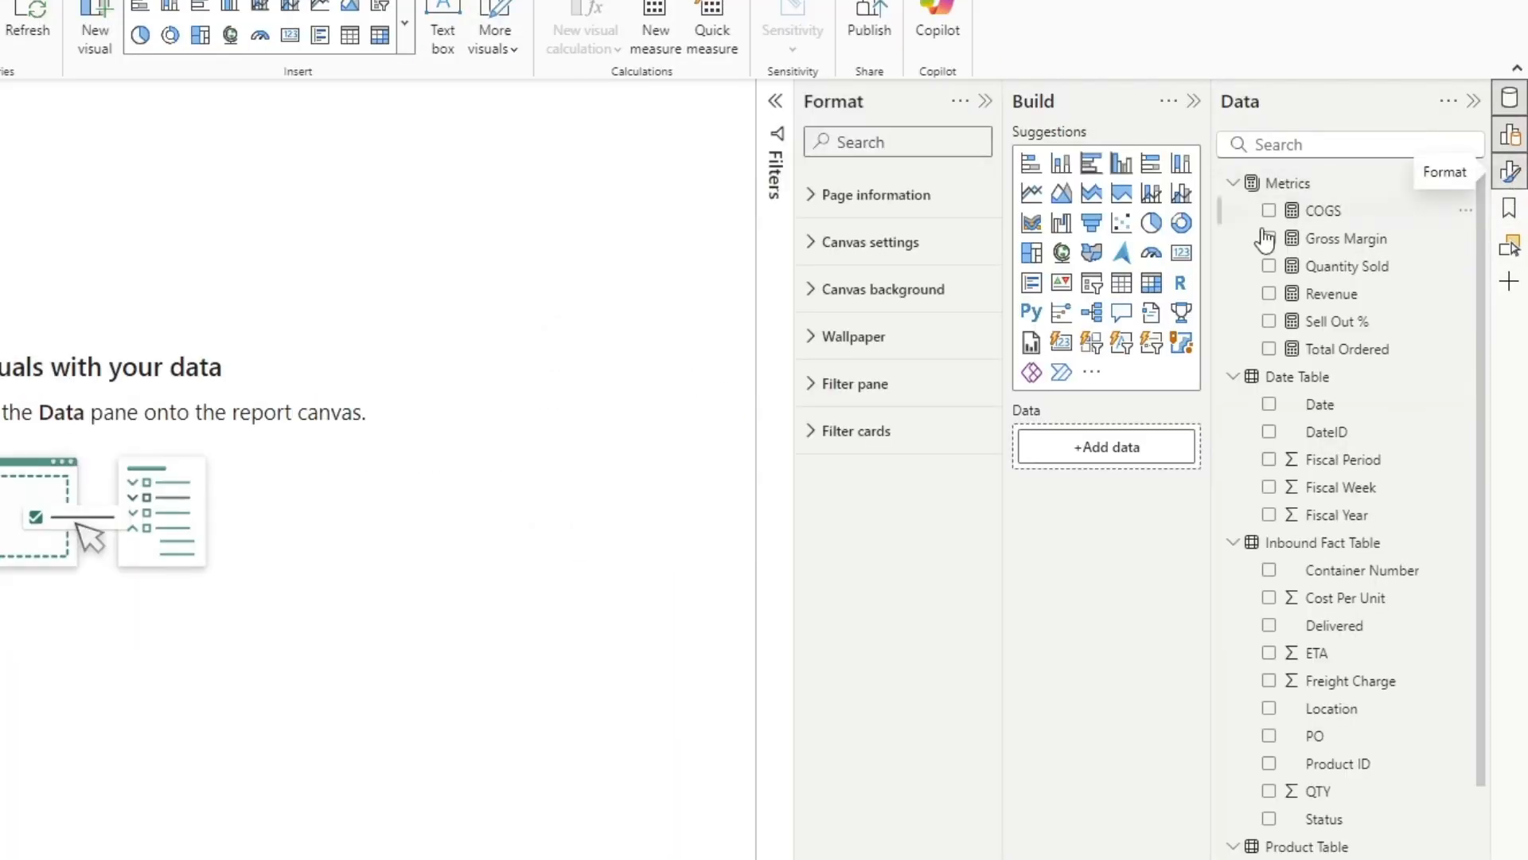
pyautogui.click(806, 294)
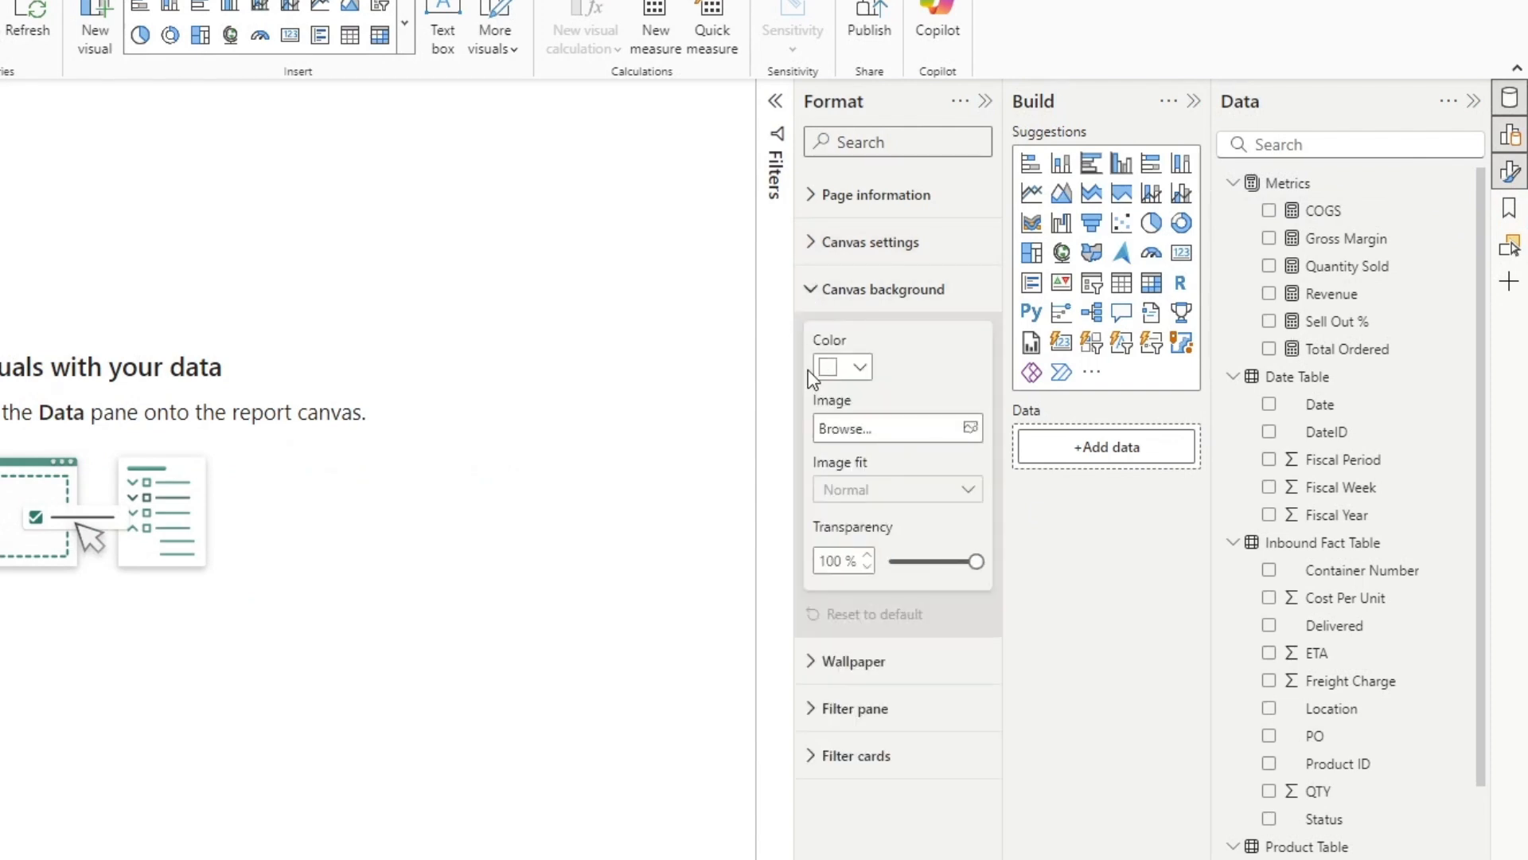
pyautogui.click(964, 430)
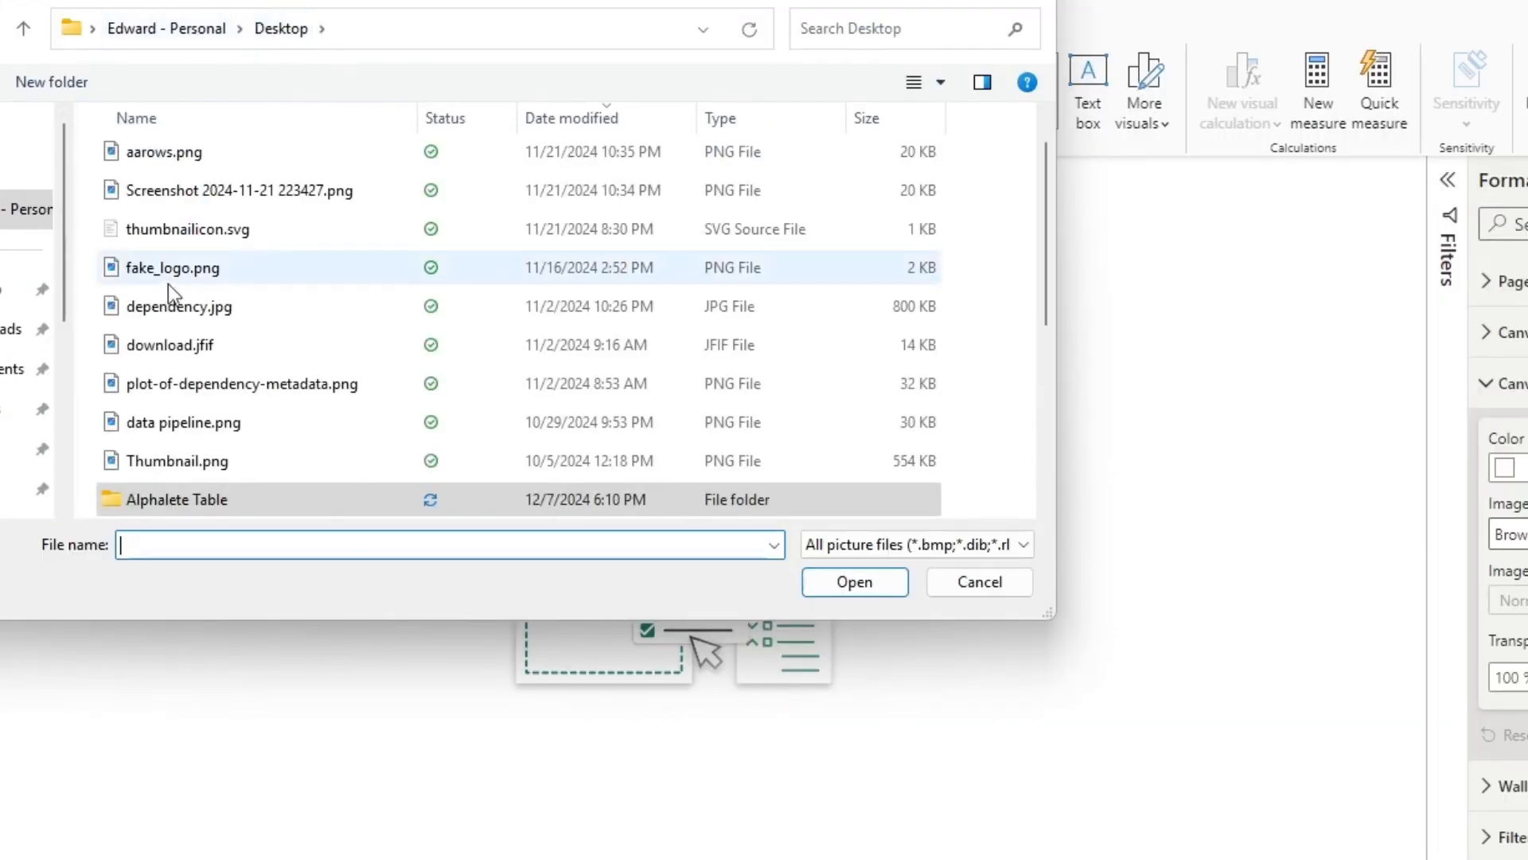
pyautogui.click(20, 328)
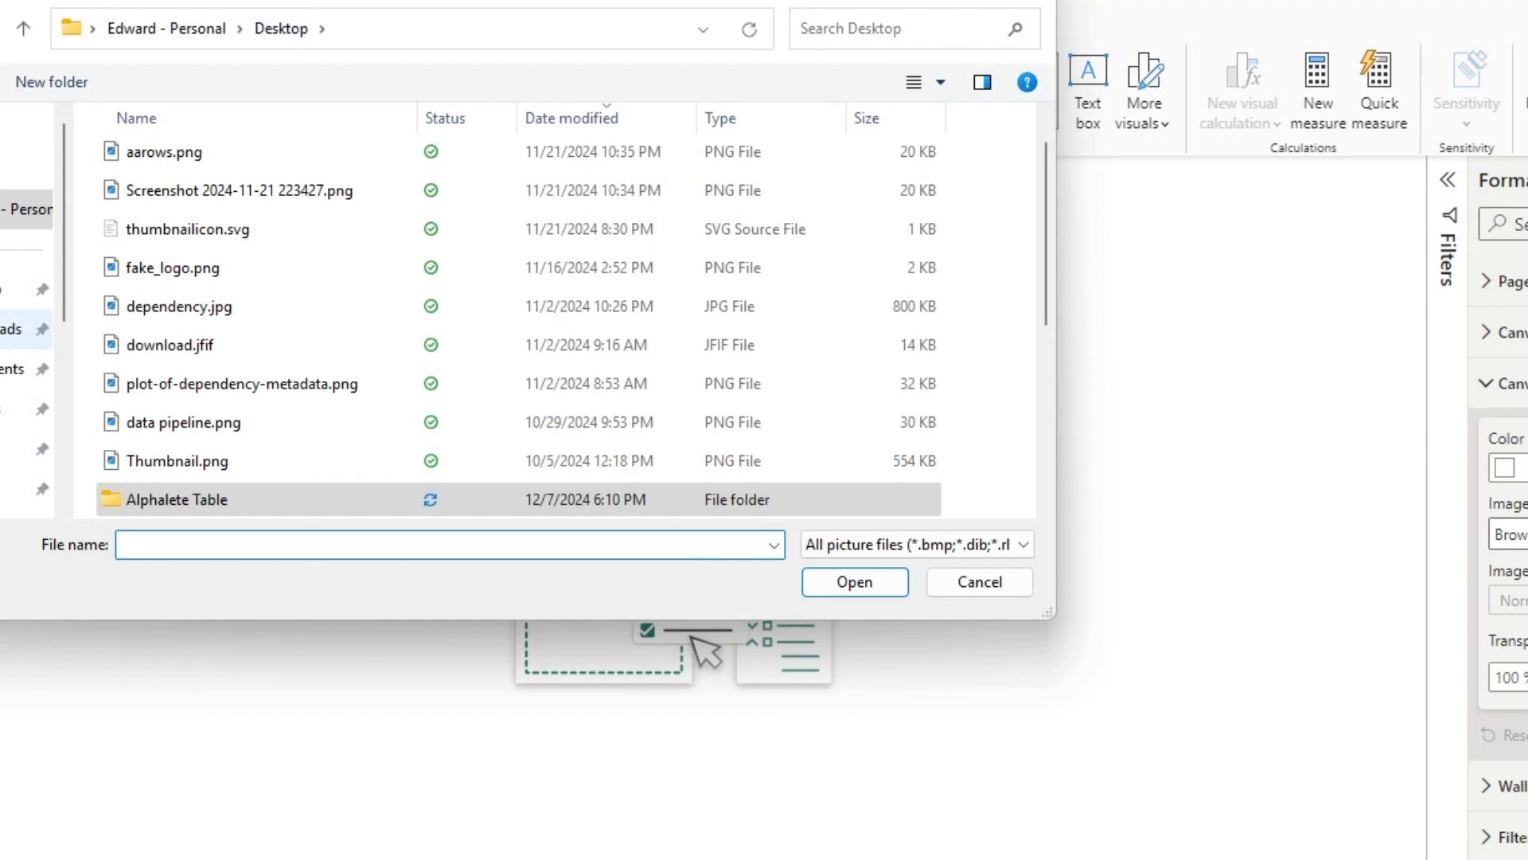
pyautogui.doubleClick(173, 192)
pyautogui.doubleClick(174, 192)
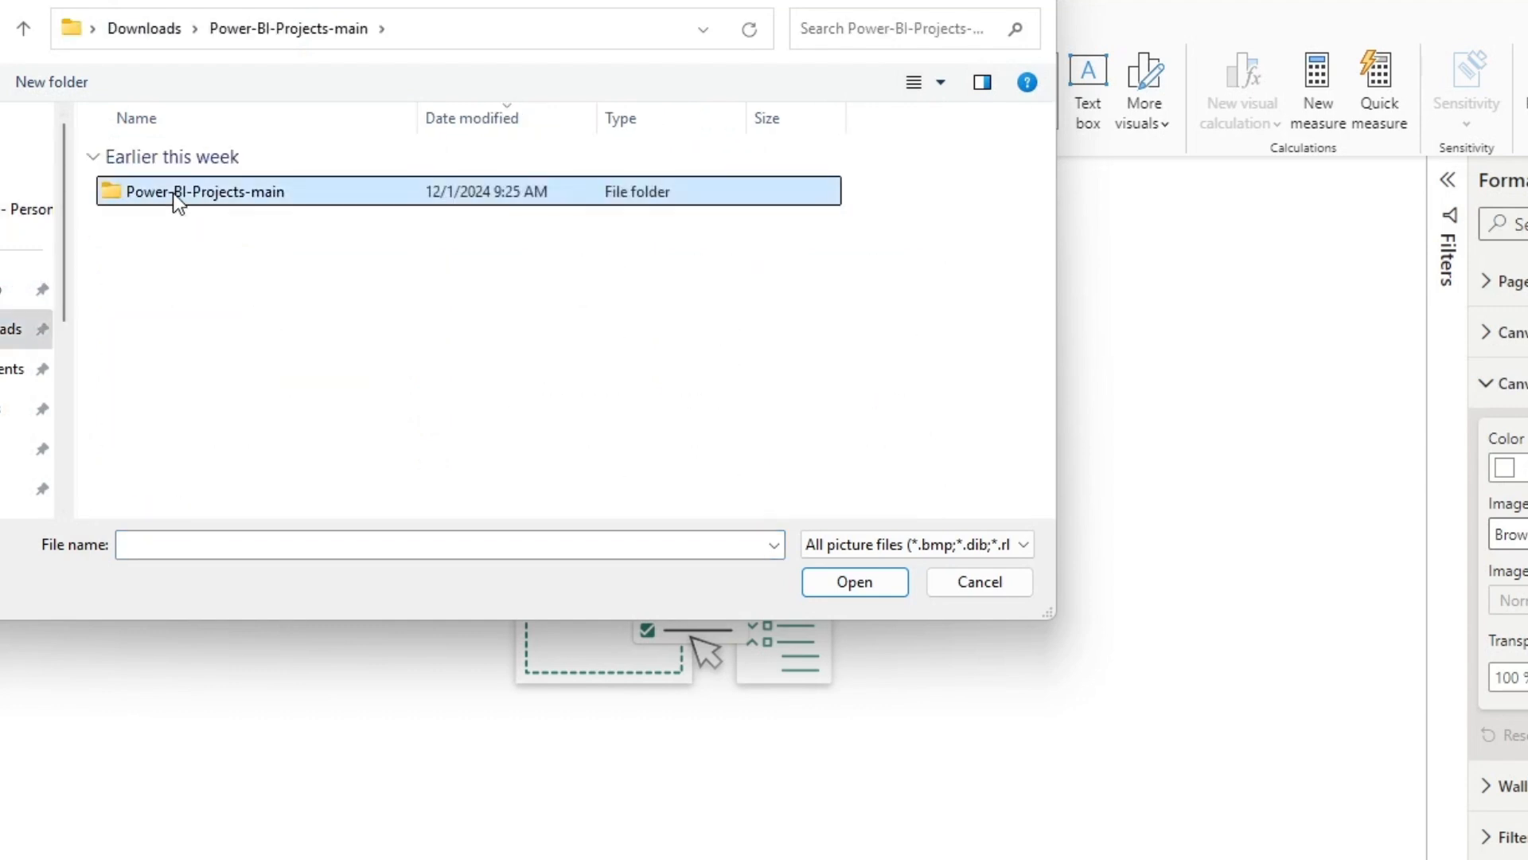
pyautogui.click(911, 544)
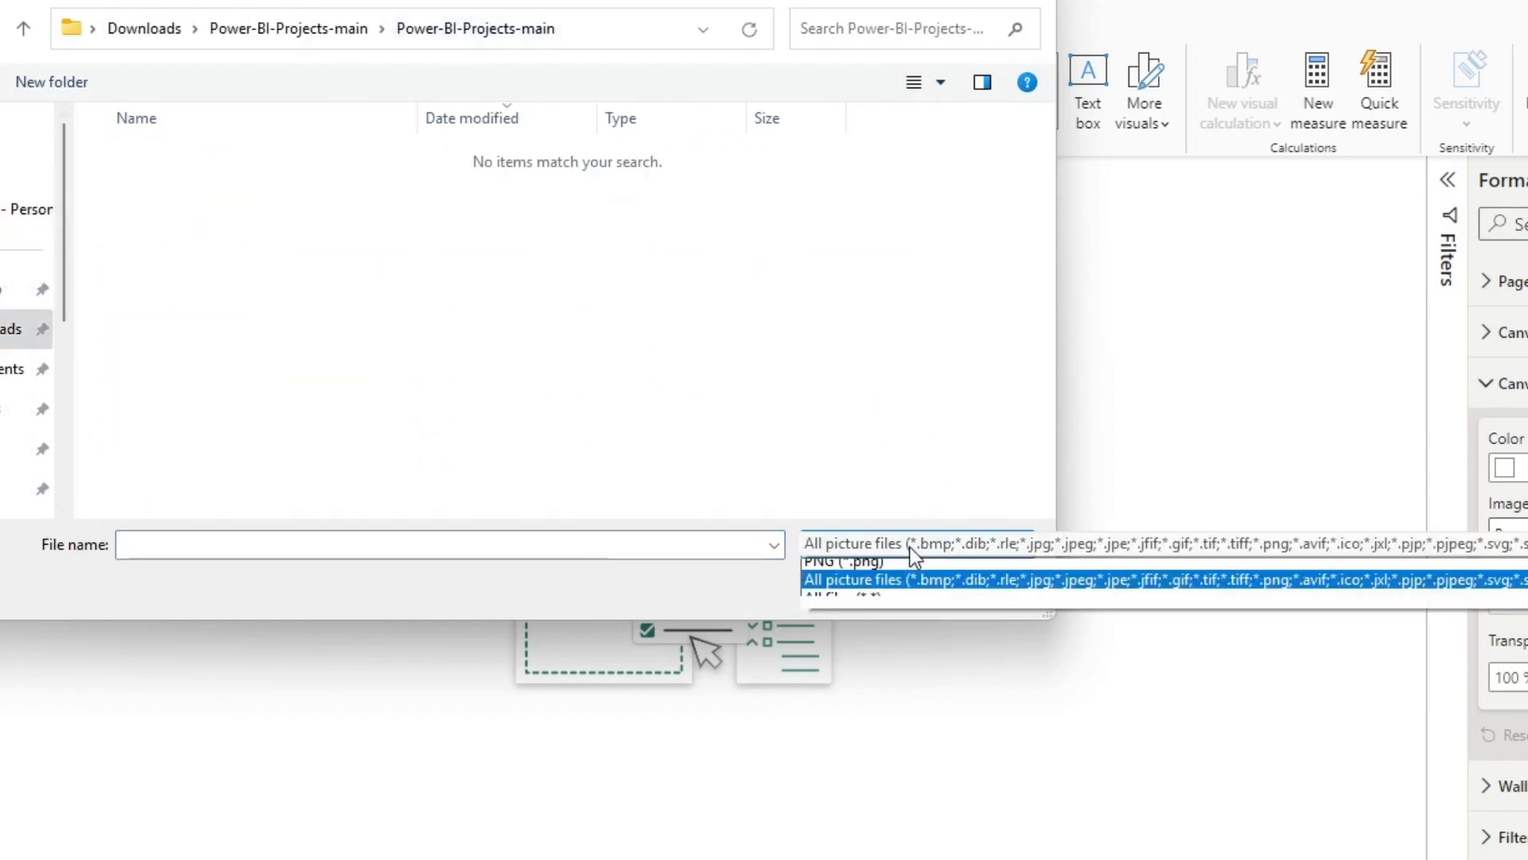
pyautogui.click(909, 544)
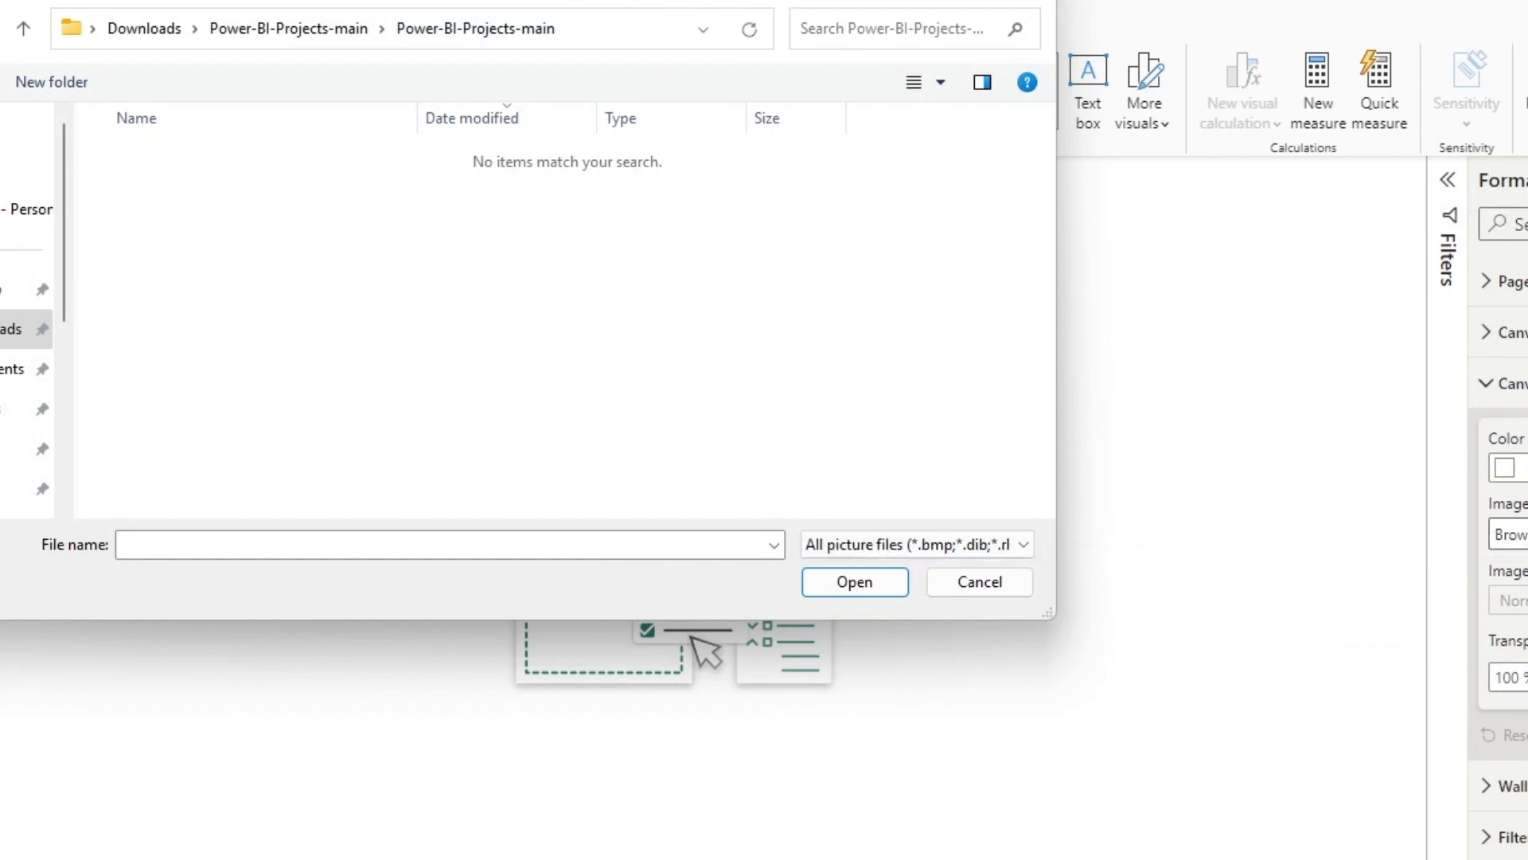
# Step: Load Background 2.png from the Power-BI-Backgrounds-main folder as the canvas background image
pyautogui.hotkey('alt', 'Tab')
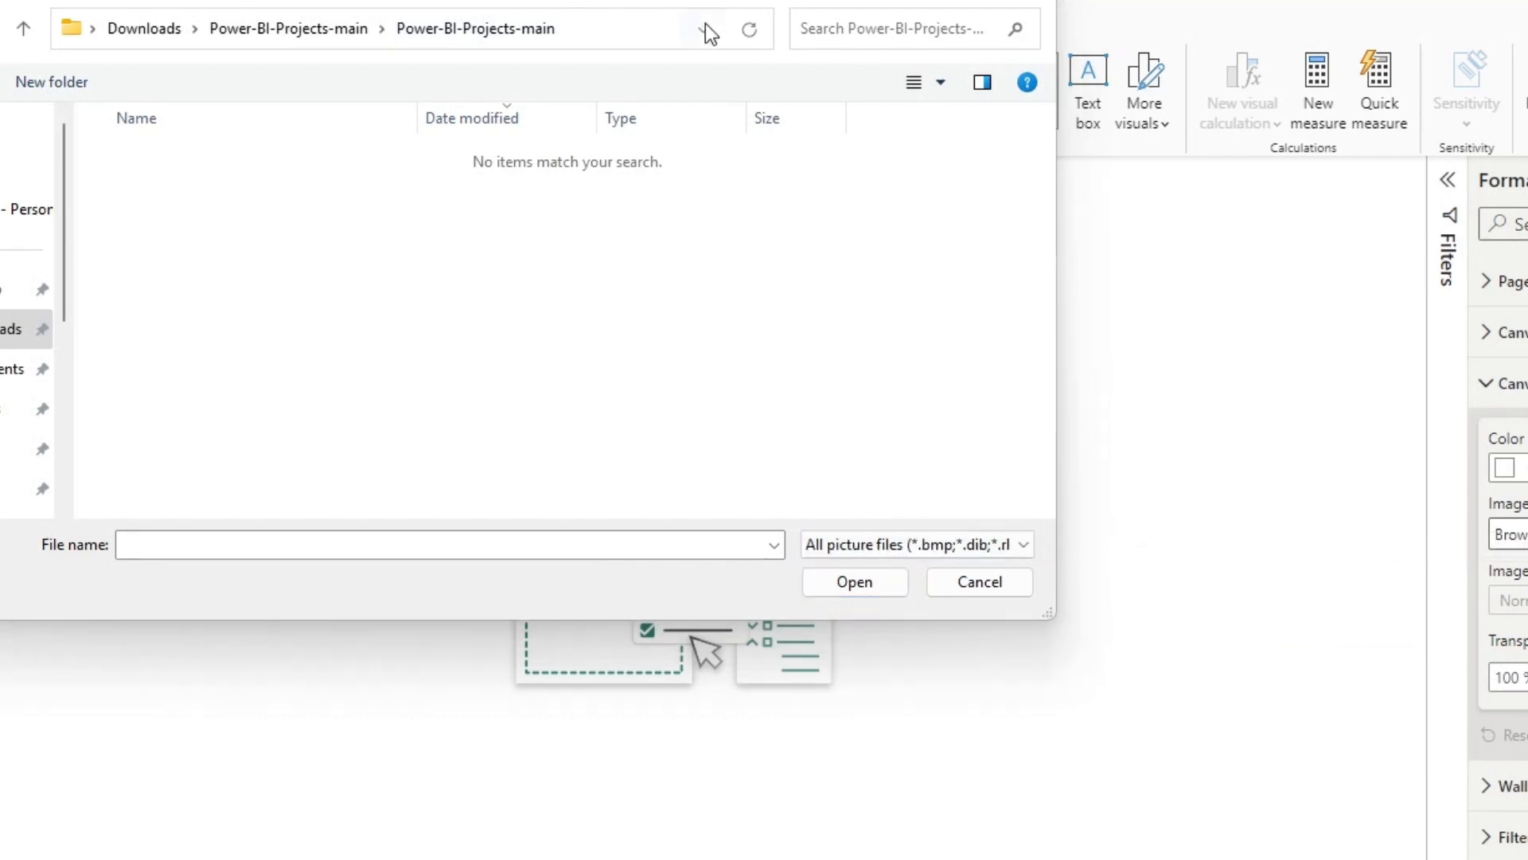
pyautogui.click(628, 26)
pyautogui.write('C:\\Users\\edwar\\Downloads\\Power-BI-Backgrounds-main.zip\\Power-BI-Backgrounds-main')
pyautogui.press('Return')
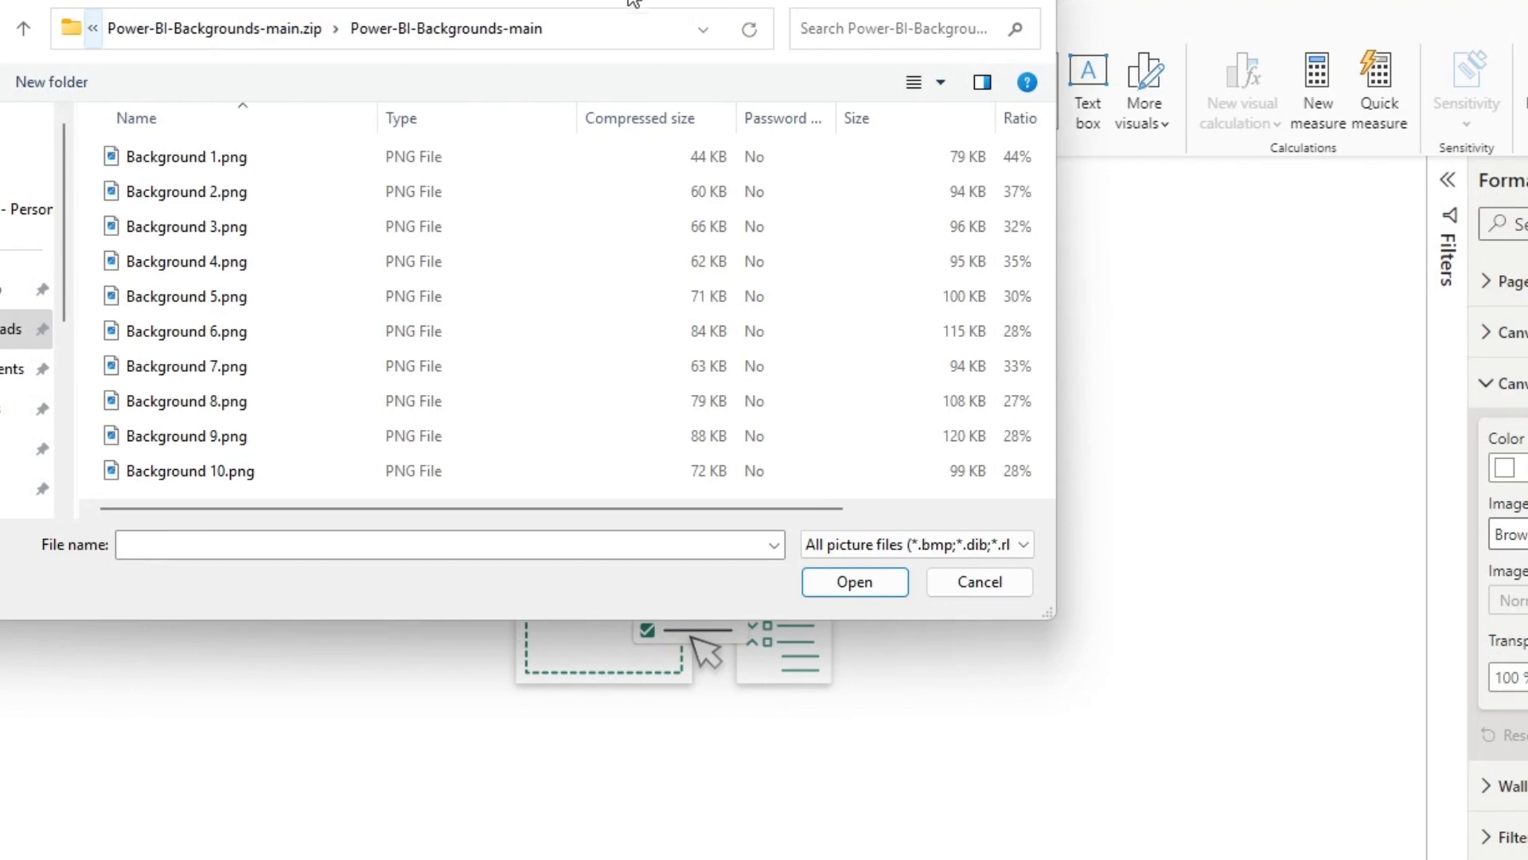
pyautogui.click(251, 195)
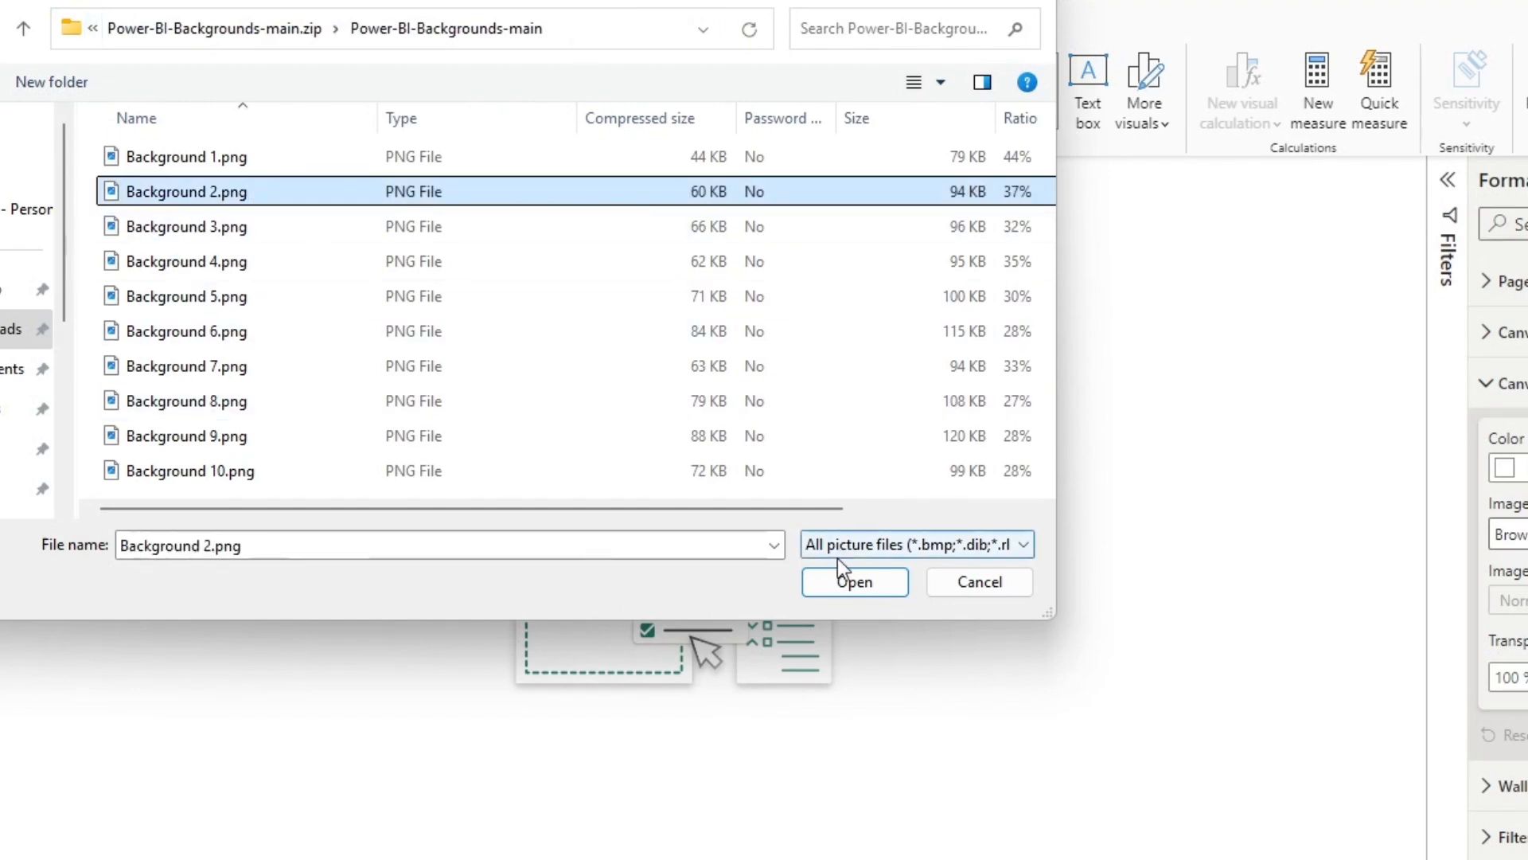
pyautogui.click(852, 581)
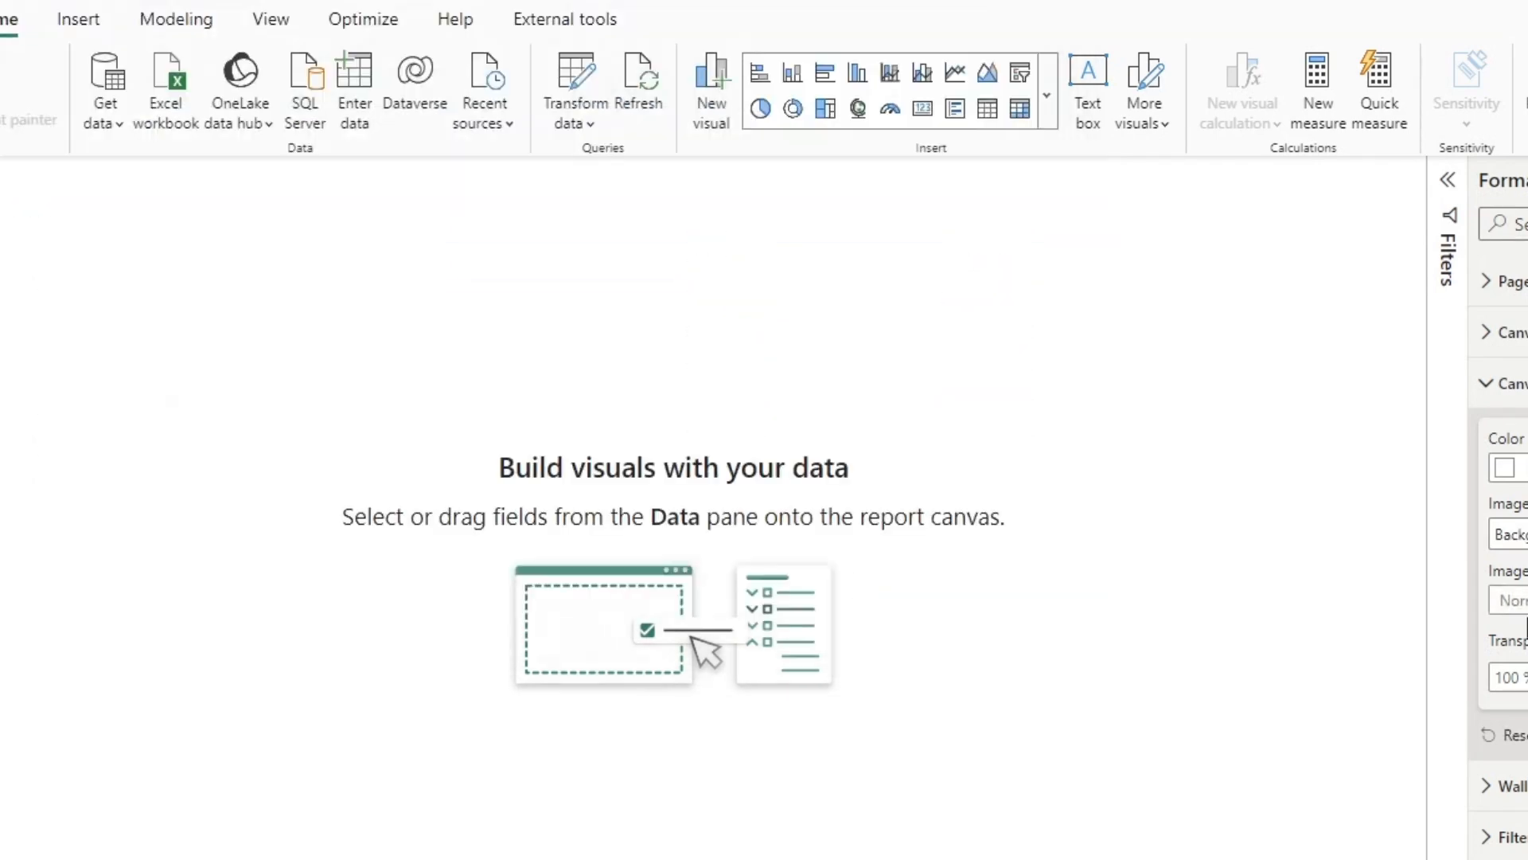
# Step: Set the canvas background's image fit to Fit and its transparency to 0%
pyautogui.click(1241, 509)
pyautogui.click(1259, 561)
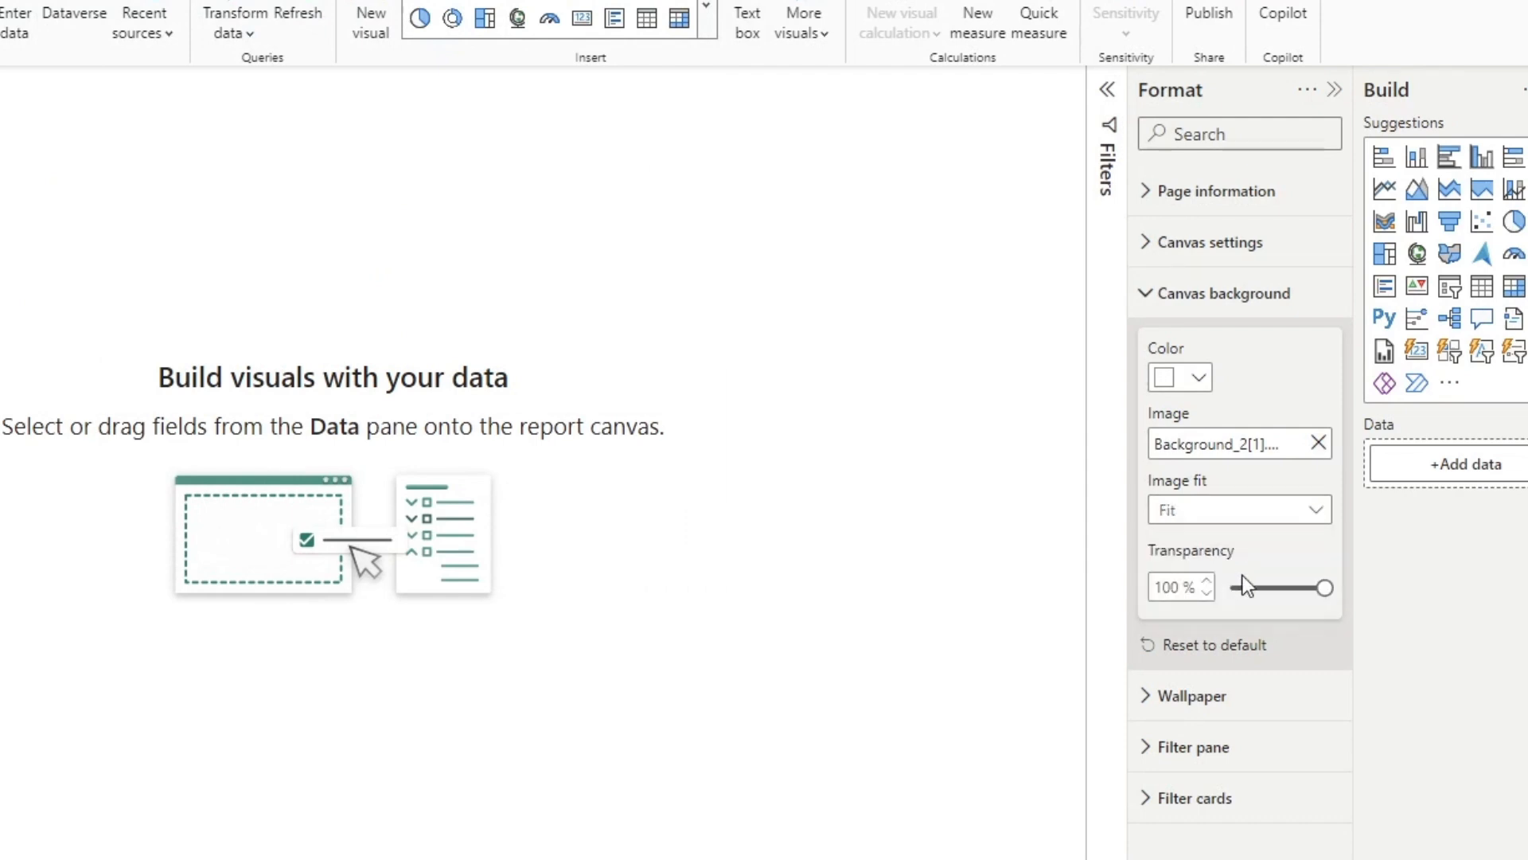
pyautogui.moveTo(1321, 588); pyautogui.dragTo(1113, 588)
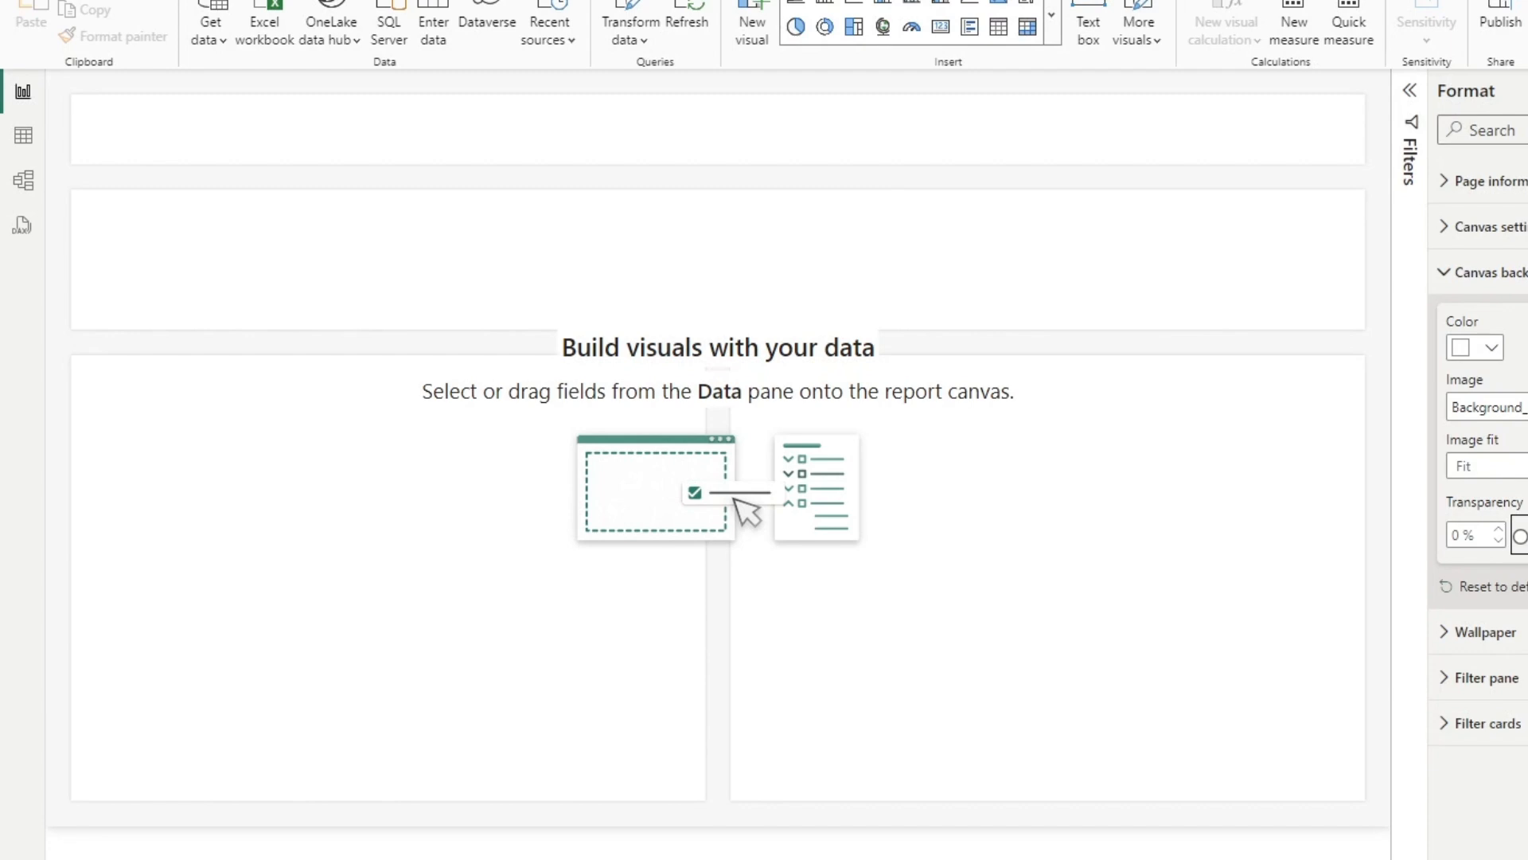
# Step: Place a Revenue card at the start of the background's second band and size it to the band's height
pyautogui.moveTo(213, 169); pyautogui.dragTo(279, 317)
pyautogui.moveTo(266, 501); pyautogui.dragTo(310, 315)
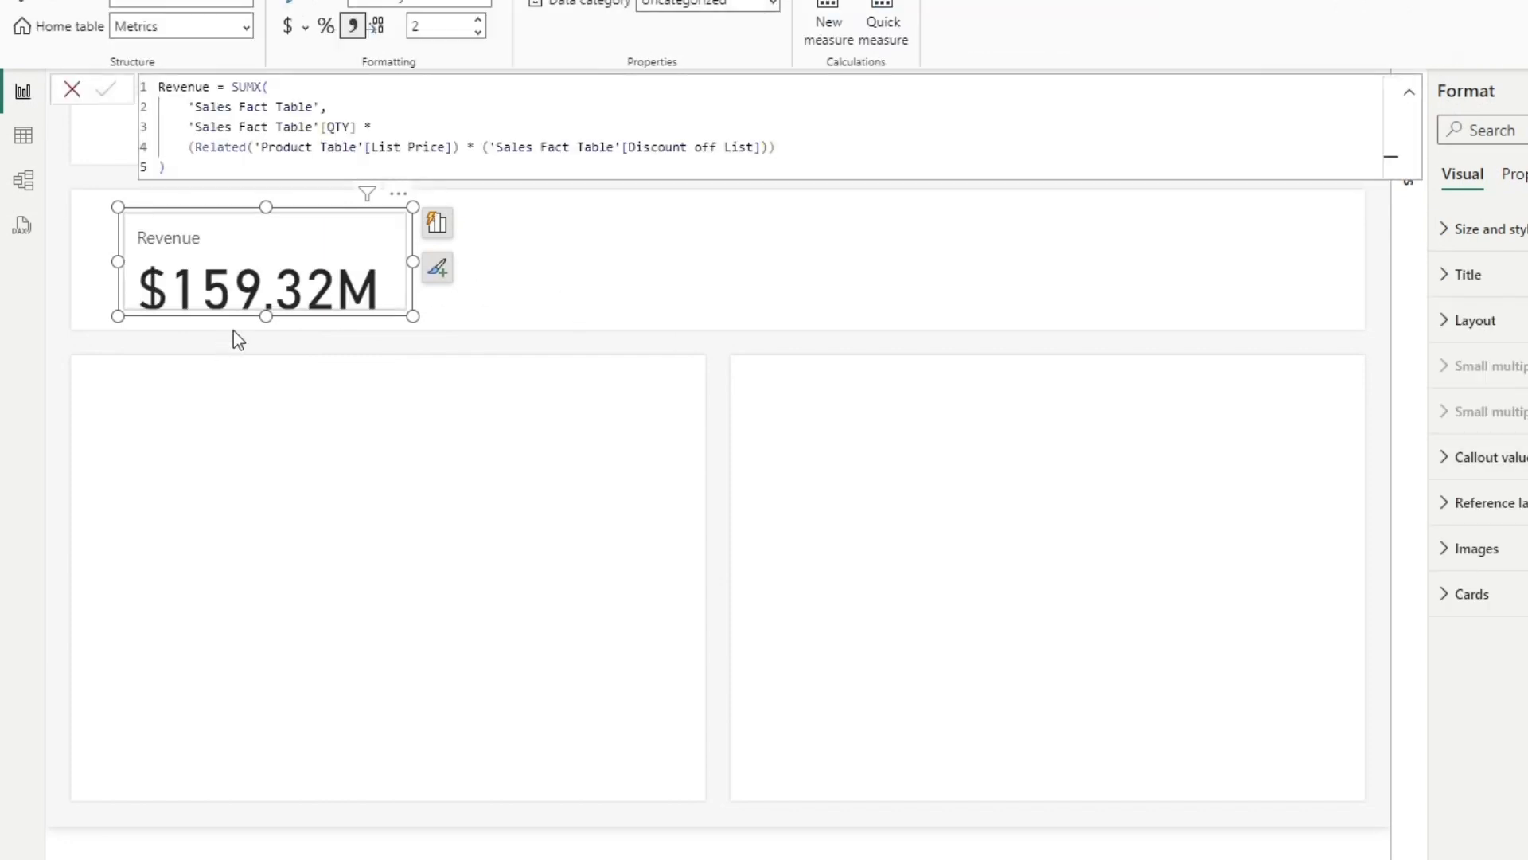
pyautogui.moveTo(257, 312); pyautogui.dragTo(263, 330)
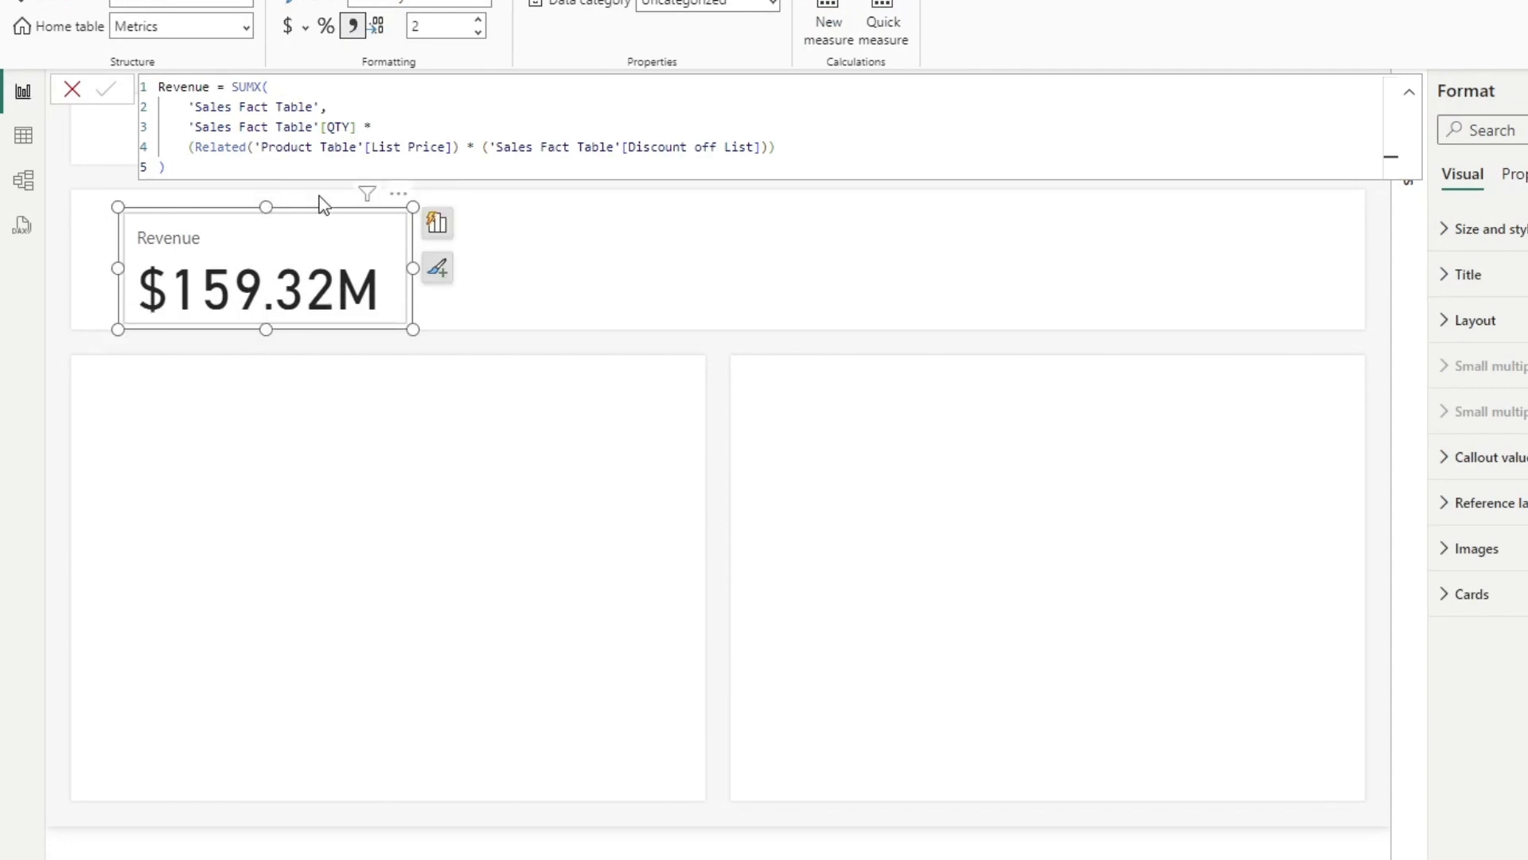
pyautogui.moveTo(267, 224); pyautogui.dragTo(267, 218)
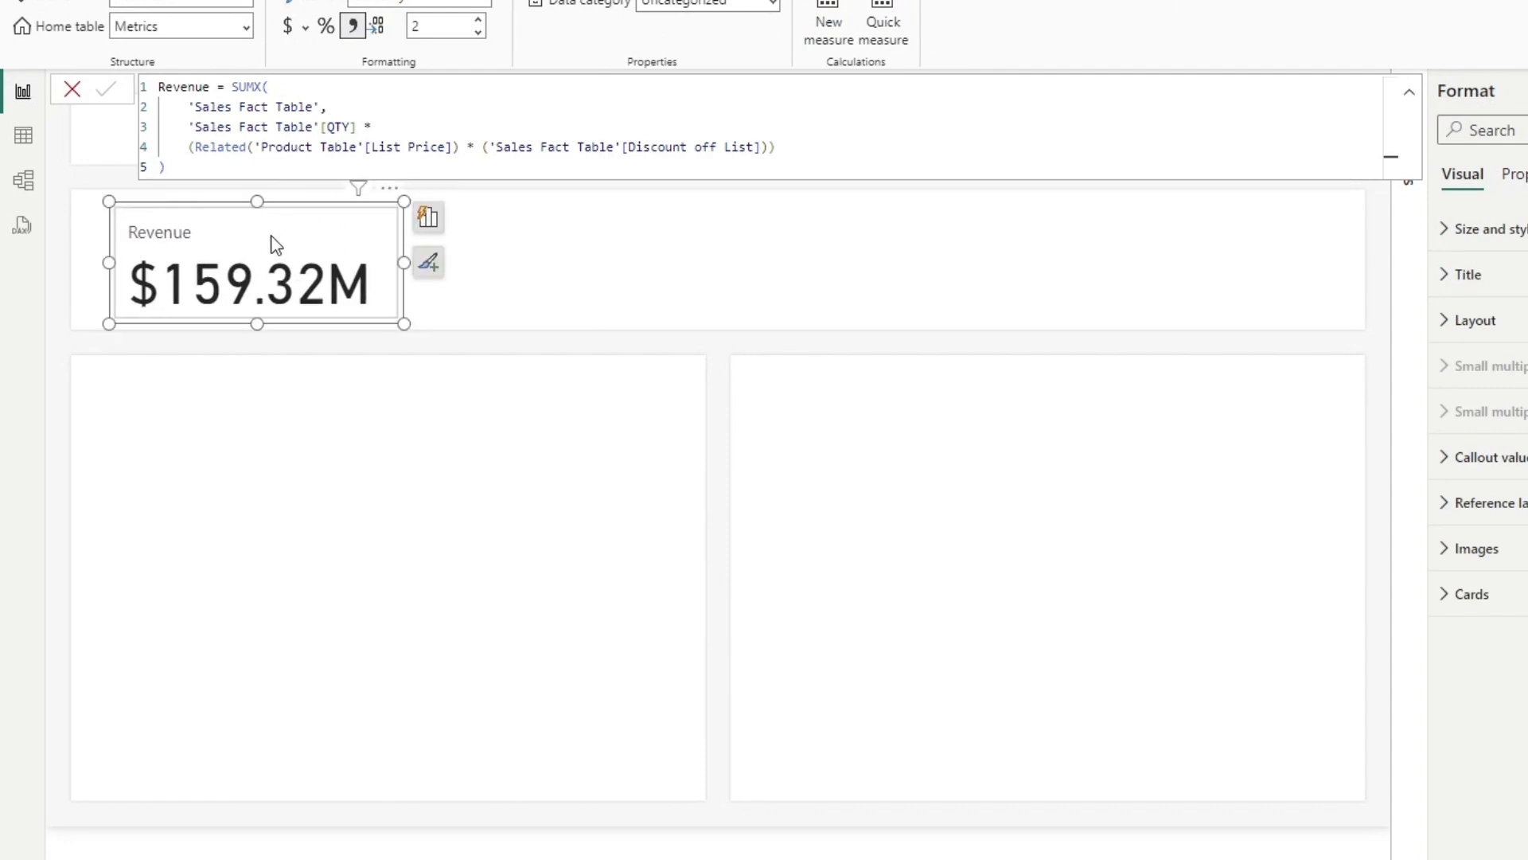
# Step: Put a copy of the Revenue card beside the original and switch the canvas background to the layout with one large lower panel
pyautogui.hotkey('ctrl', 'v')
pyautogui.moveTo(313, 252); pyautogui.dragTo(646, 240)
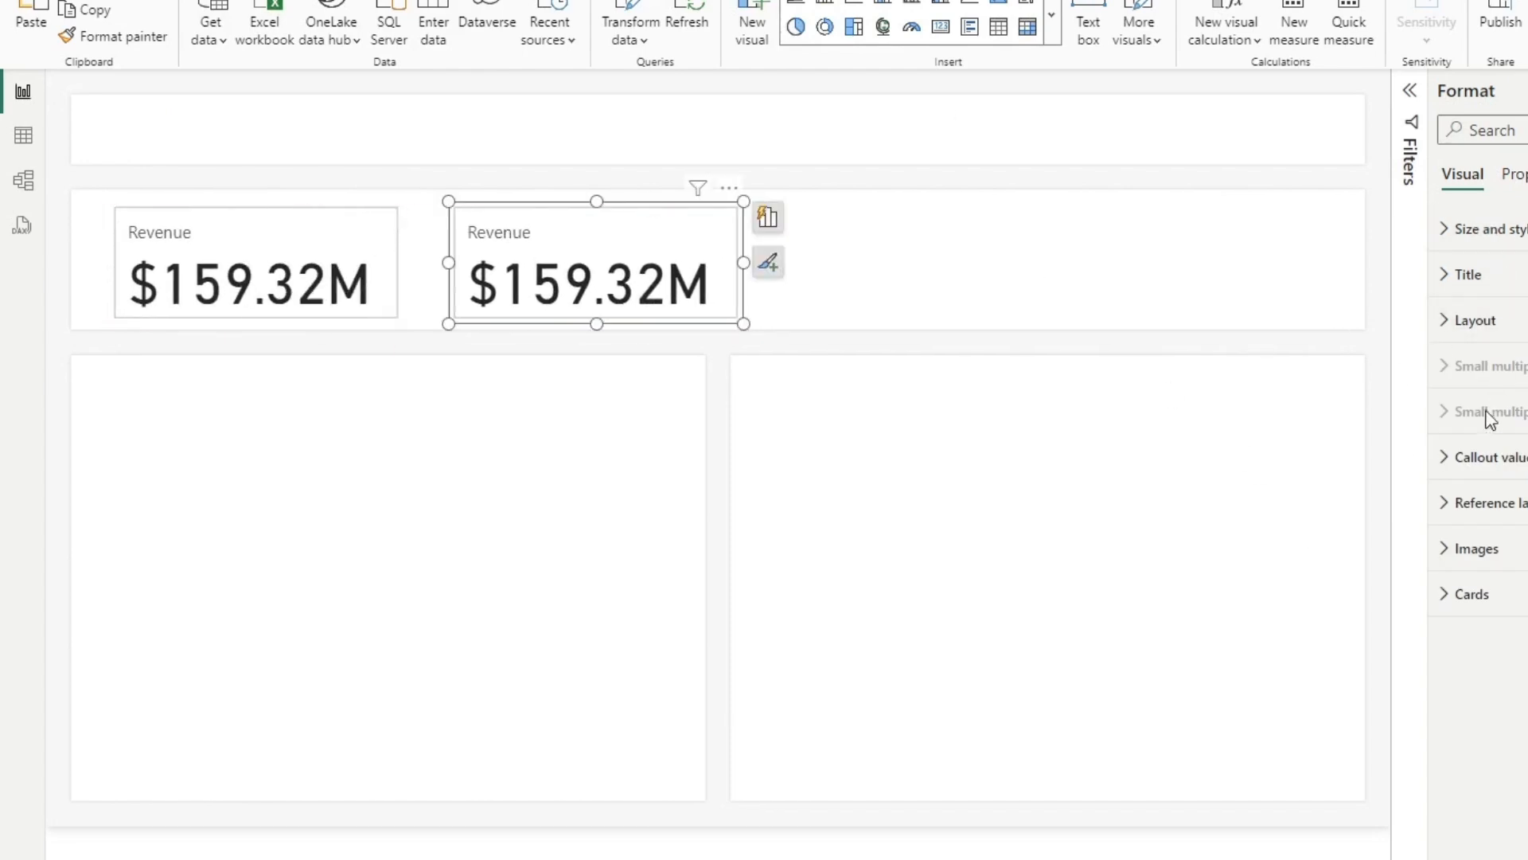
pyautogui.click(1185, 667)
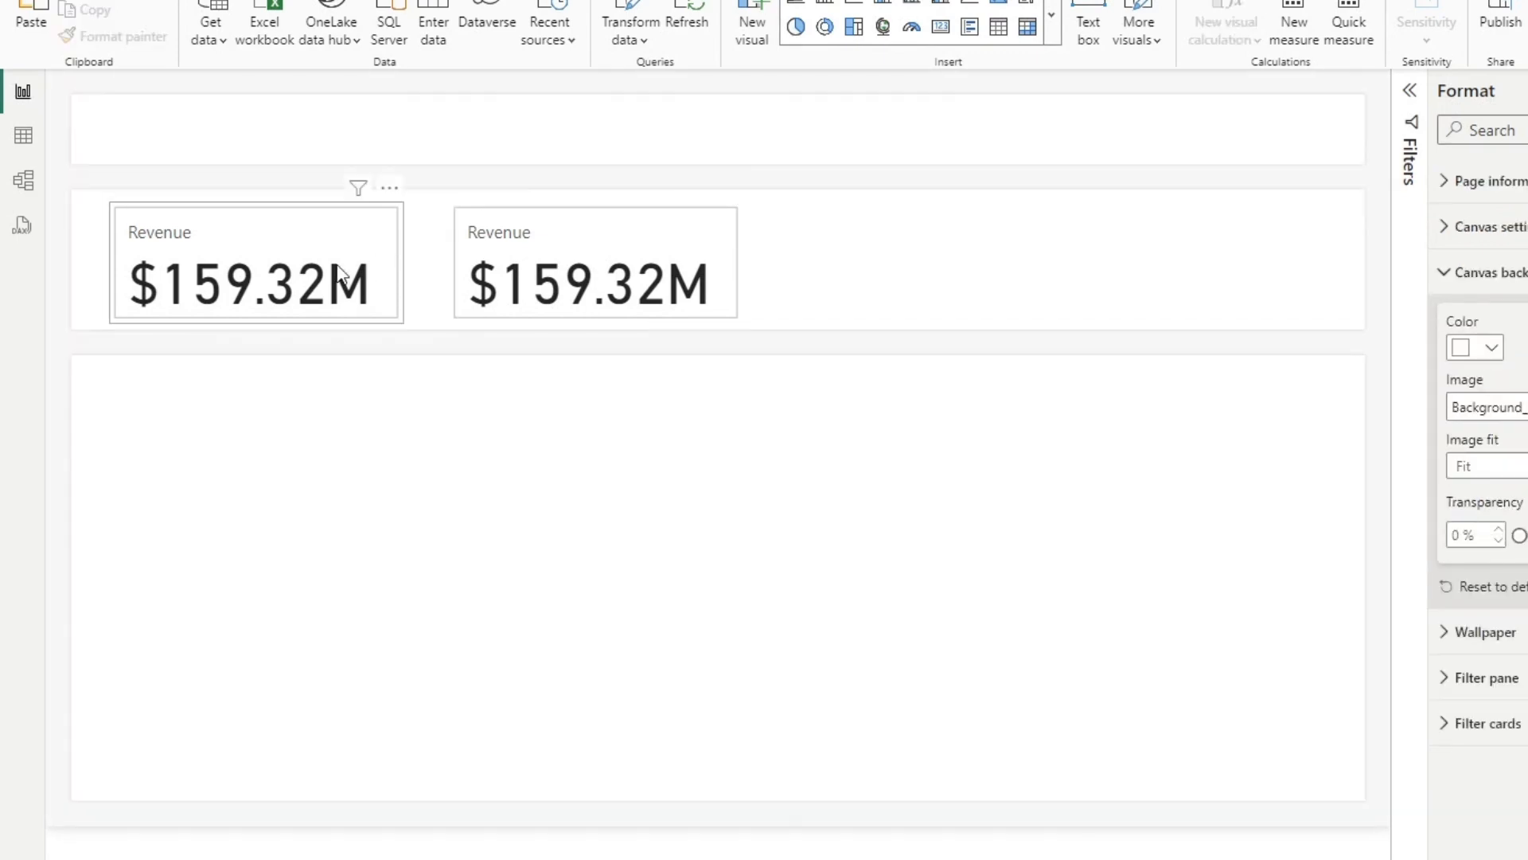
# Step: Try spreading separate cards across the second band, with a Revenue copy in the middle and a Sell Out % card at the end
pyautogui.moveTo(341, 225); pyautogui.dragTo(324, 225)
pyautogui.click(654, 233)
pyautogui.moveTo(655, 234); pyautogui.dragTo(1215, 222)
pyautogui.hotkey('ctrl', 'c')
pyautogui.hotkey('ctrl', 'v')
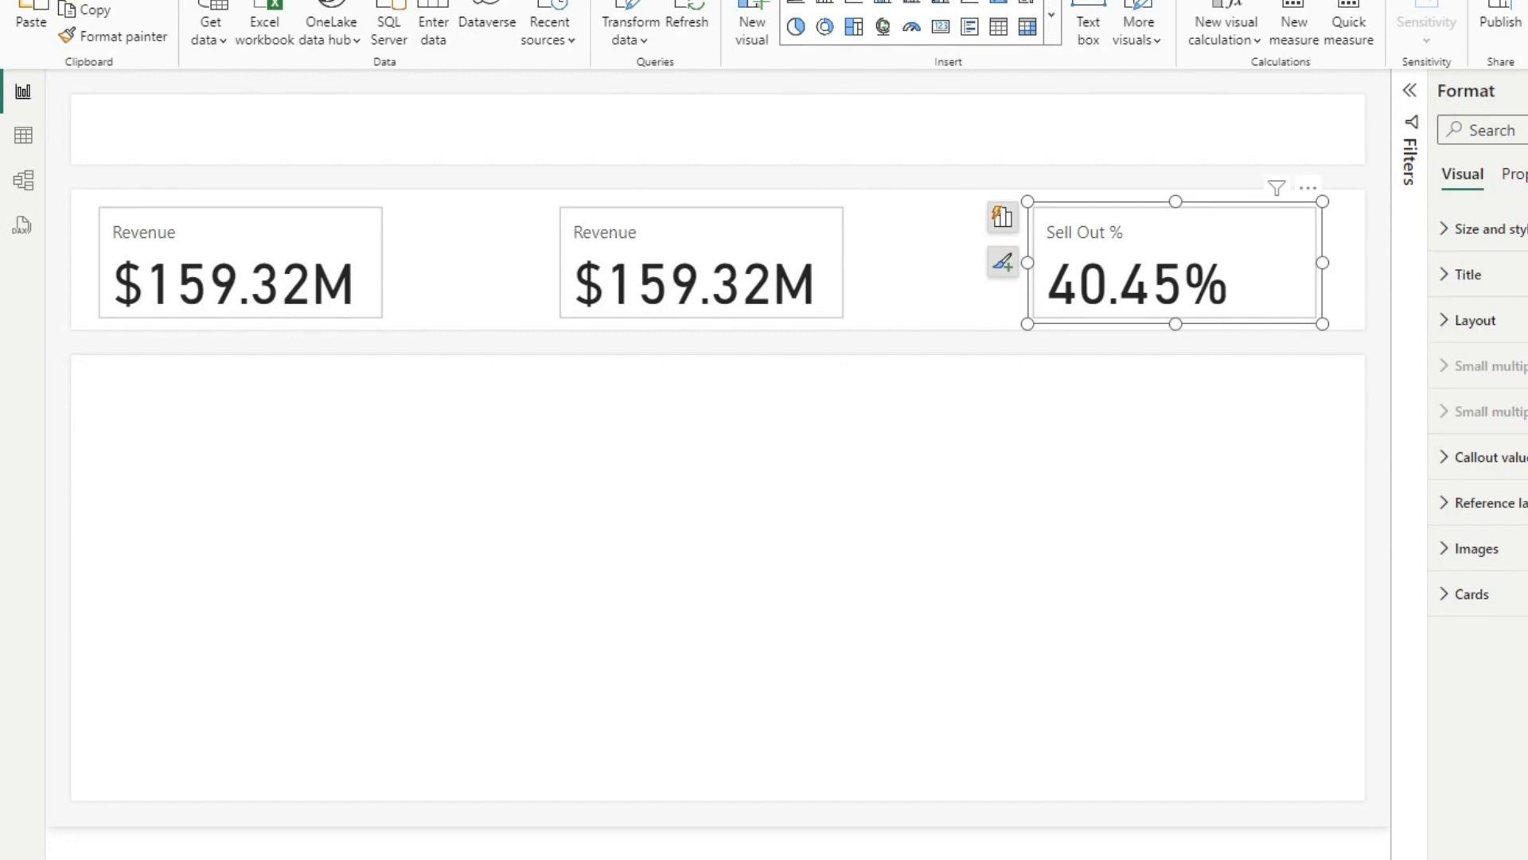
# Step: Delete the middle Revenue card and the Sell Out % card, leaving only the first Revenue card
pyautogui.click(669, 228)
pyautogui.press('Delete')
pyautogui.click(1226, 279)
pyautogui.press('Delete')
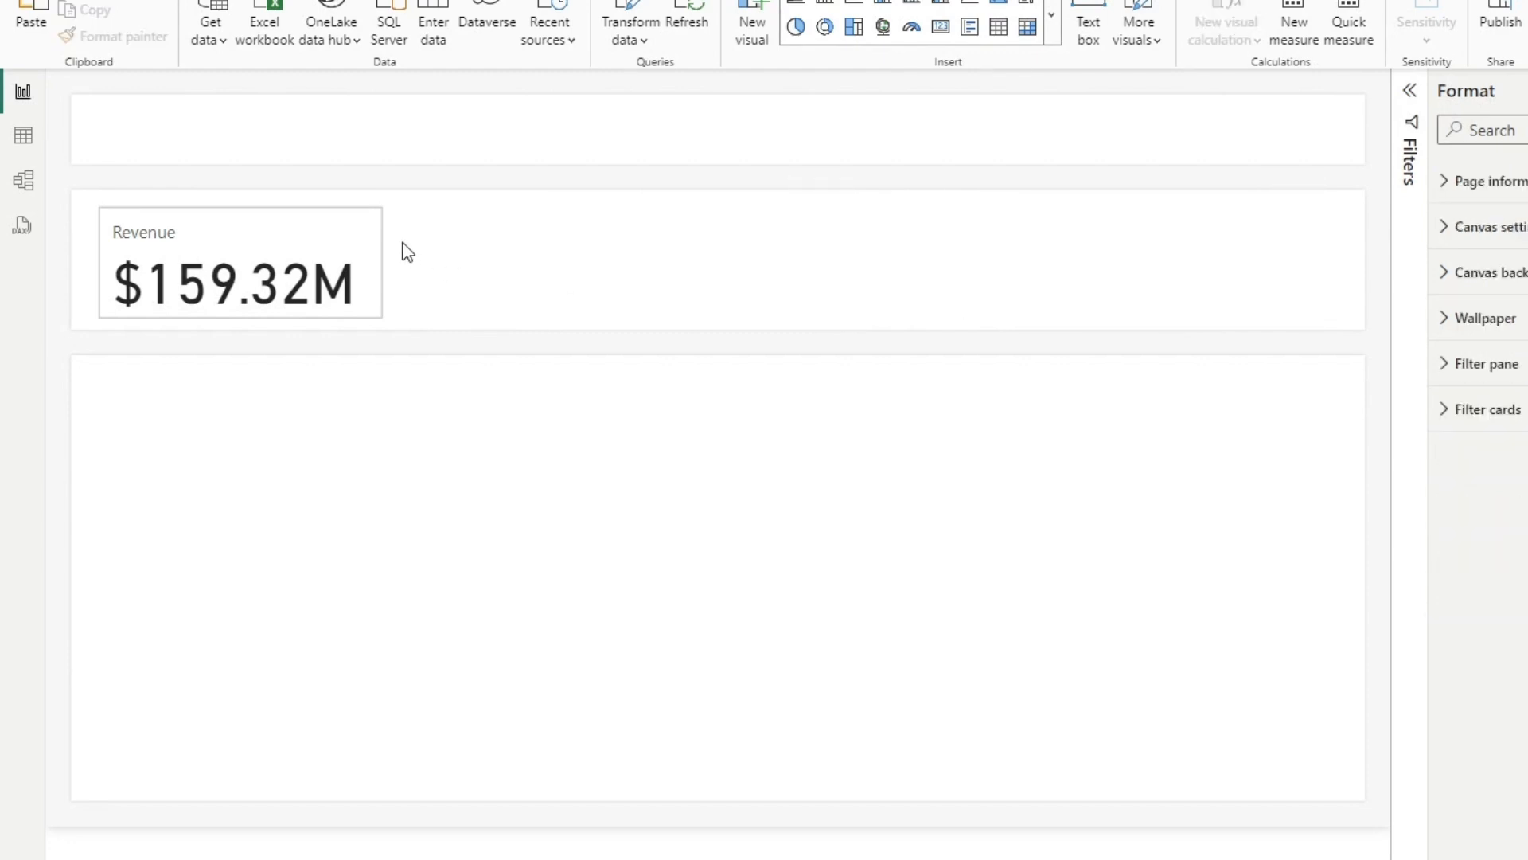
# Step: Add Sell Out % and Gross Margin to the Revenue card visual and stretch it across the full width of the band
pyautogui.click(372, 249)
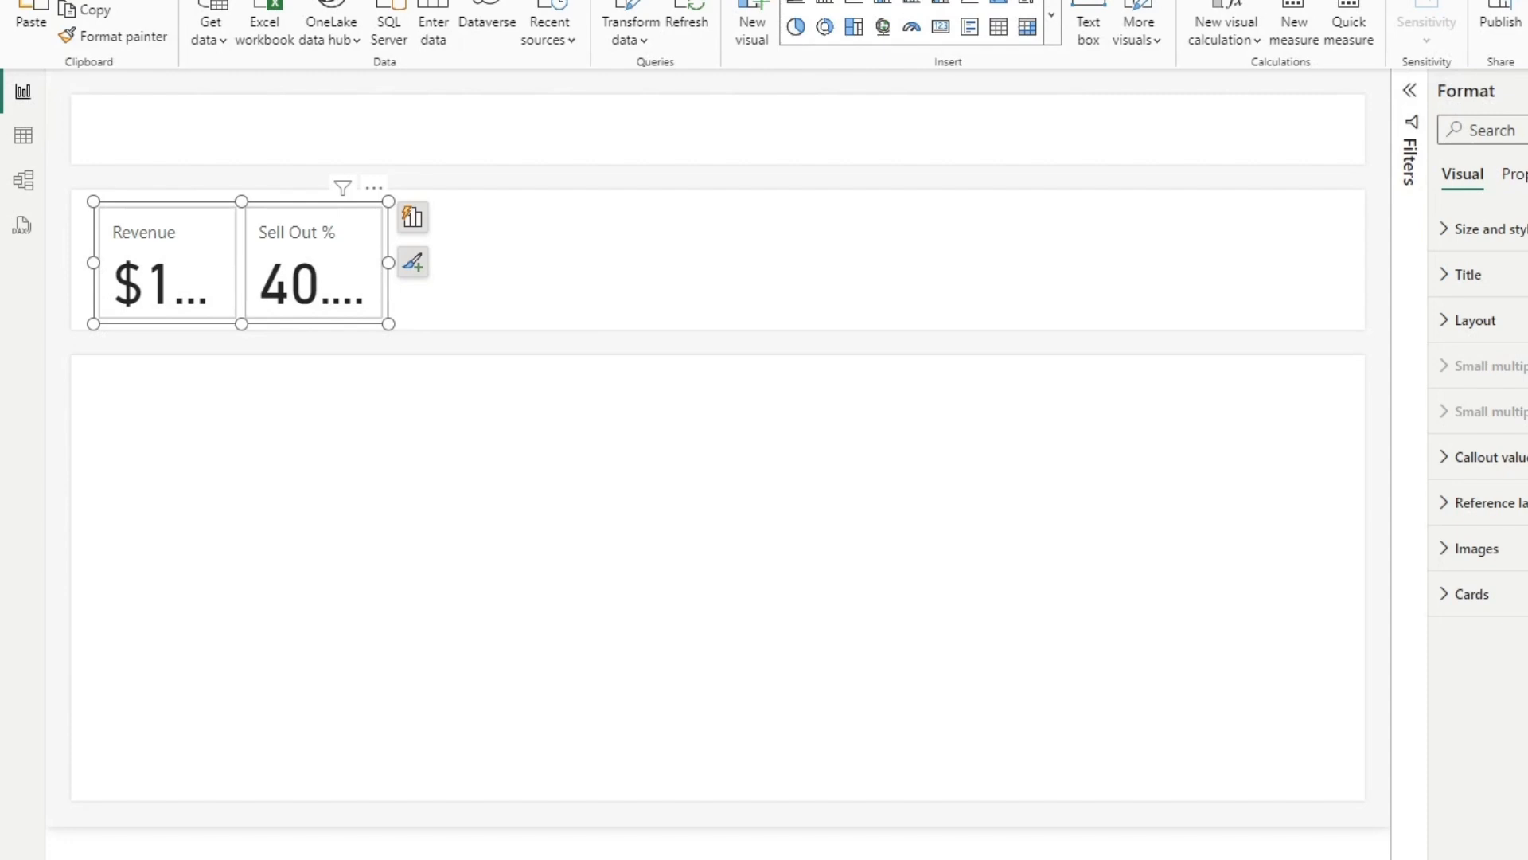
pyautogui.moveTo(389, 263); pyautogui.dragTo(1356, 307)
pyautogui.moveTo(93, 263)
pyautogui.mouseDown()
pyautogui.moveTo(73, 270)
pyautogui.moveTo(86, 259)
pyautogui.mouseUp()
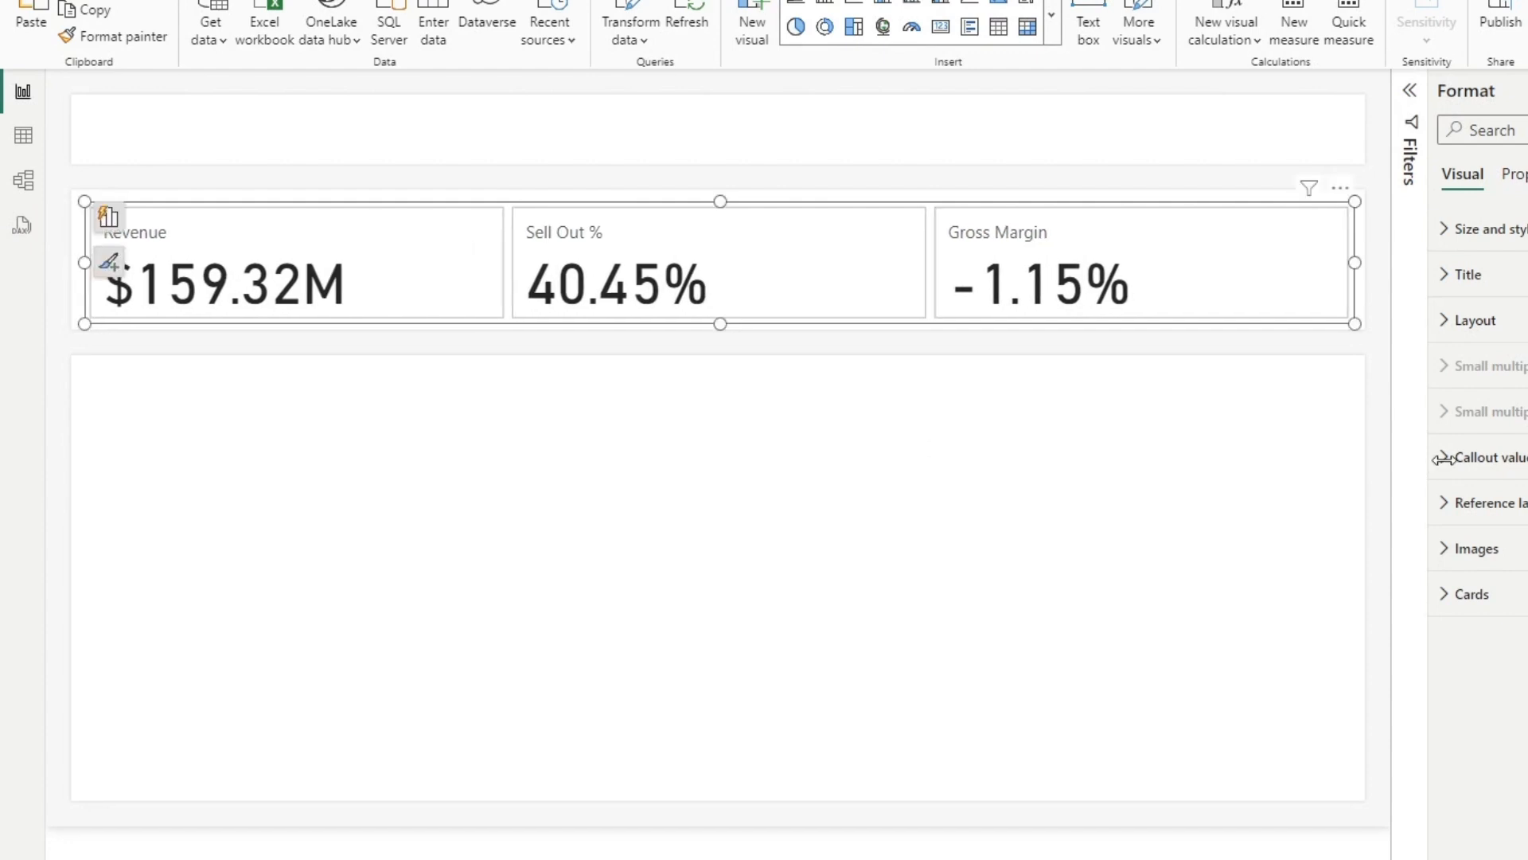
pyautogui.click(1102, 597)
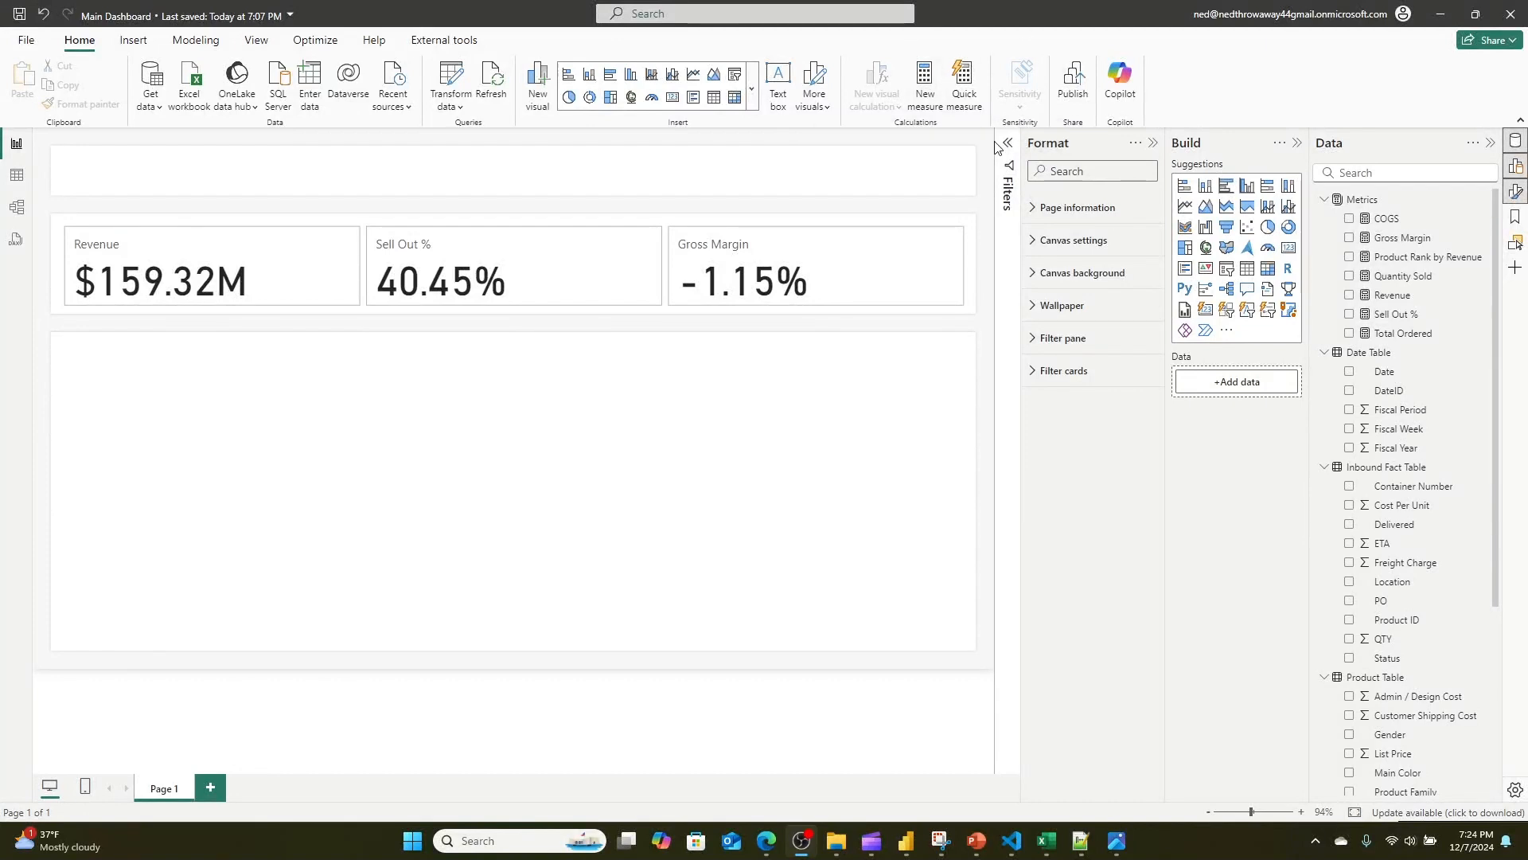
# Step: Examine the Product Rank by Revenue measure's RANKX formula, including its DESC order and DENSE ties arguments
pyautogui.click(1393, 258)
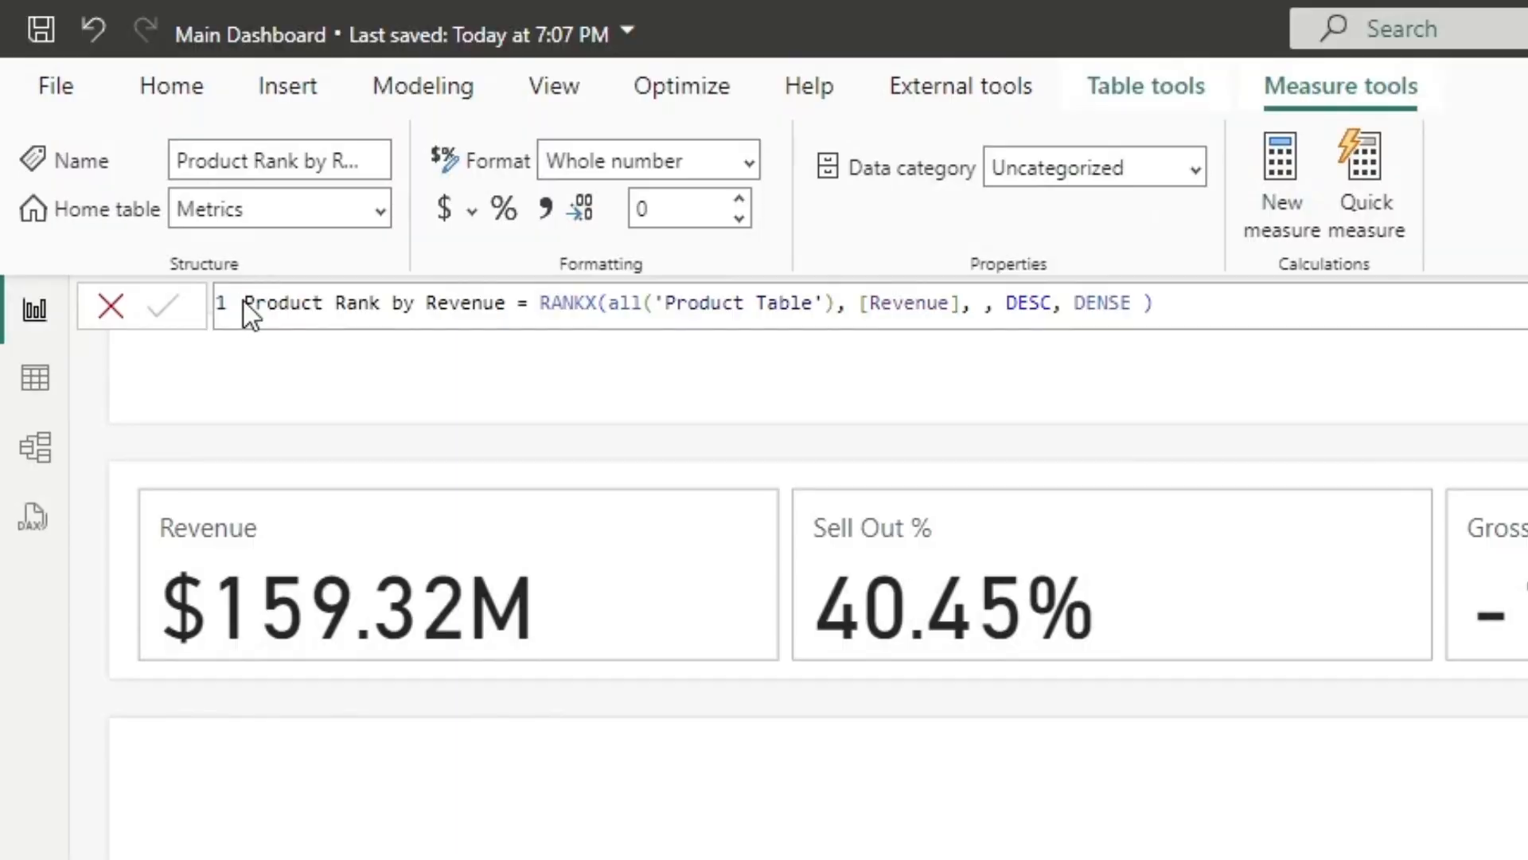
pyautogui.moveTo(540, 303); pyautogui.dragTo(1052, 303)
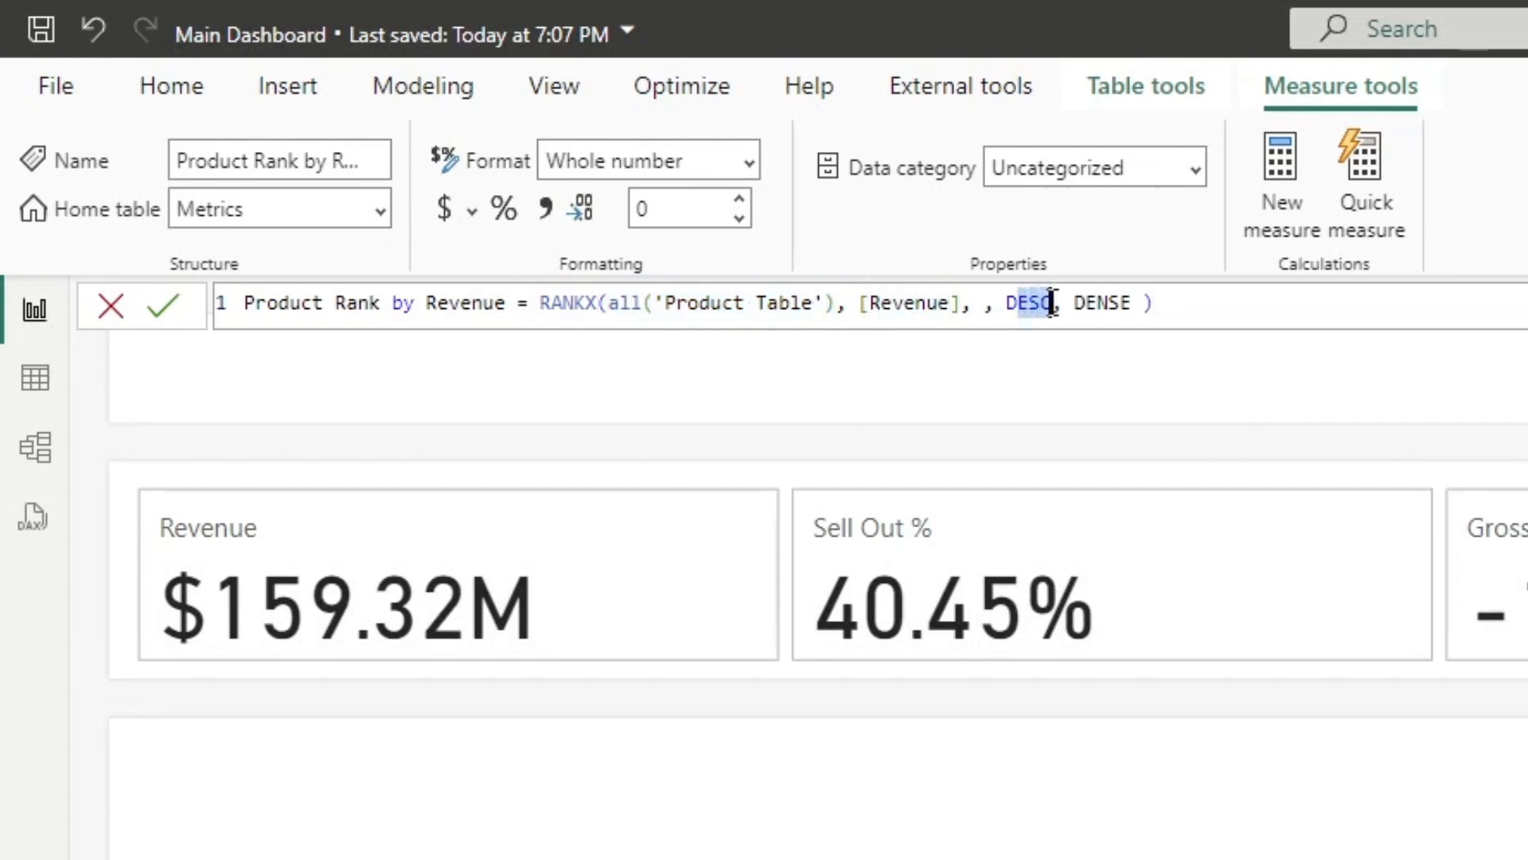
pyautogui.click(1098, 310)
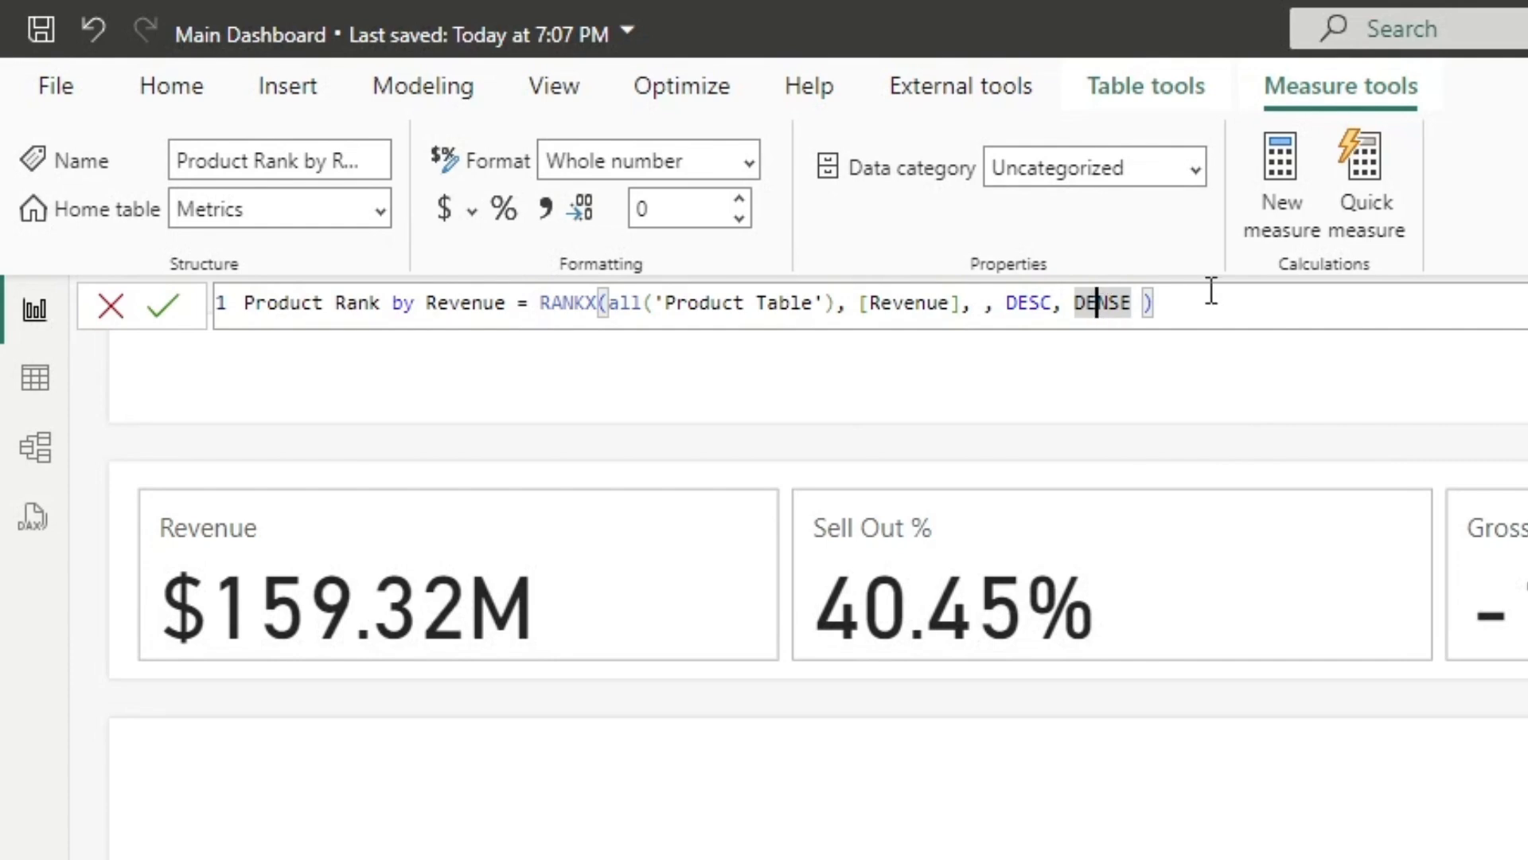
pyautogui.click(255, 304)
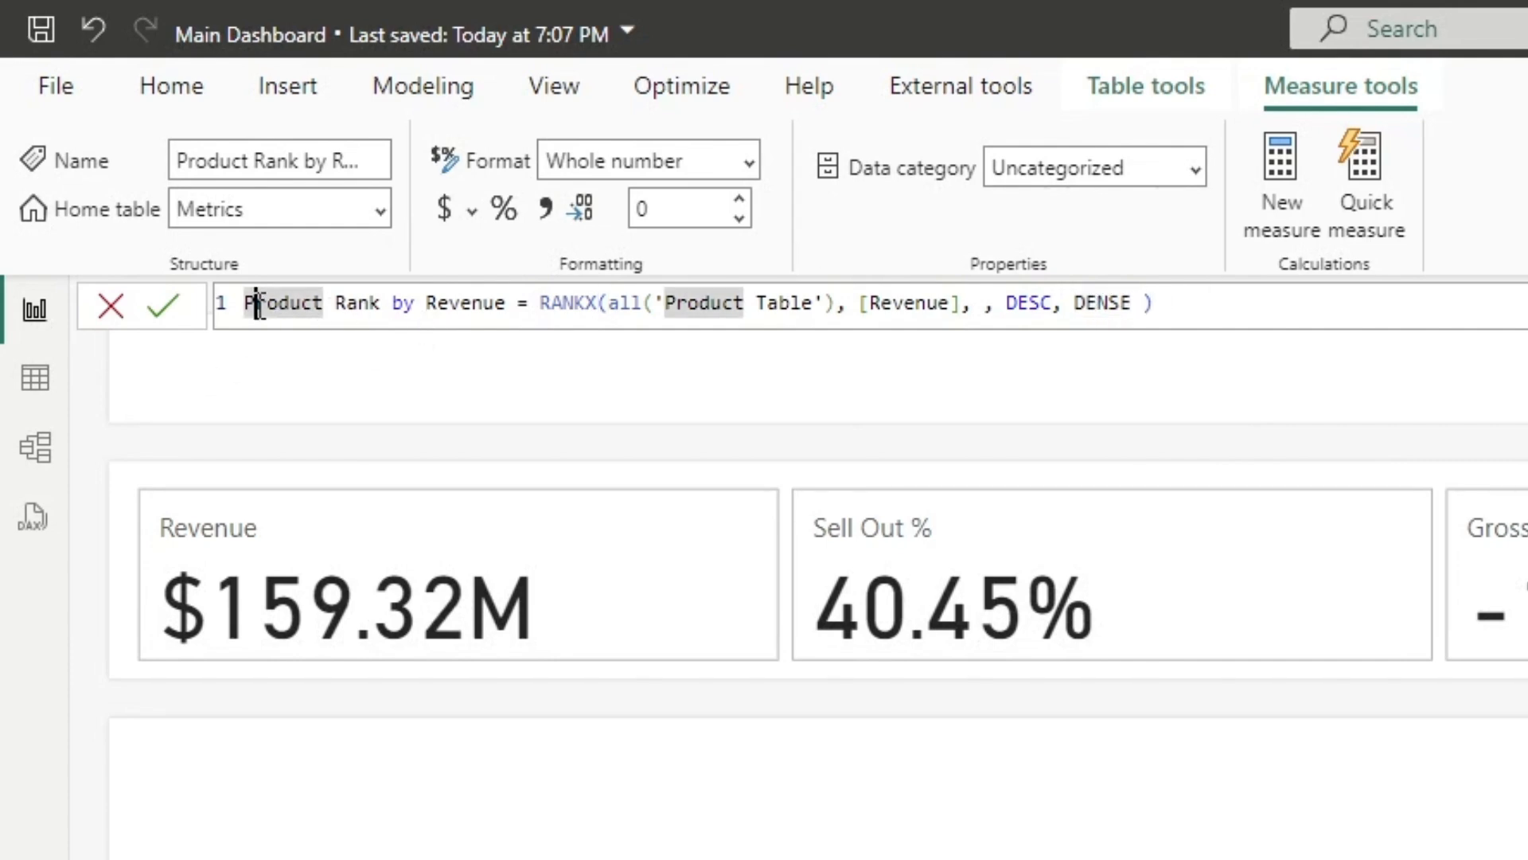
pyautogui.press('Escape')
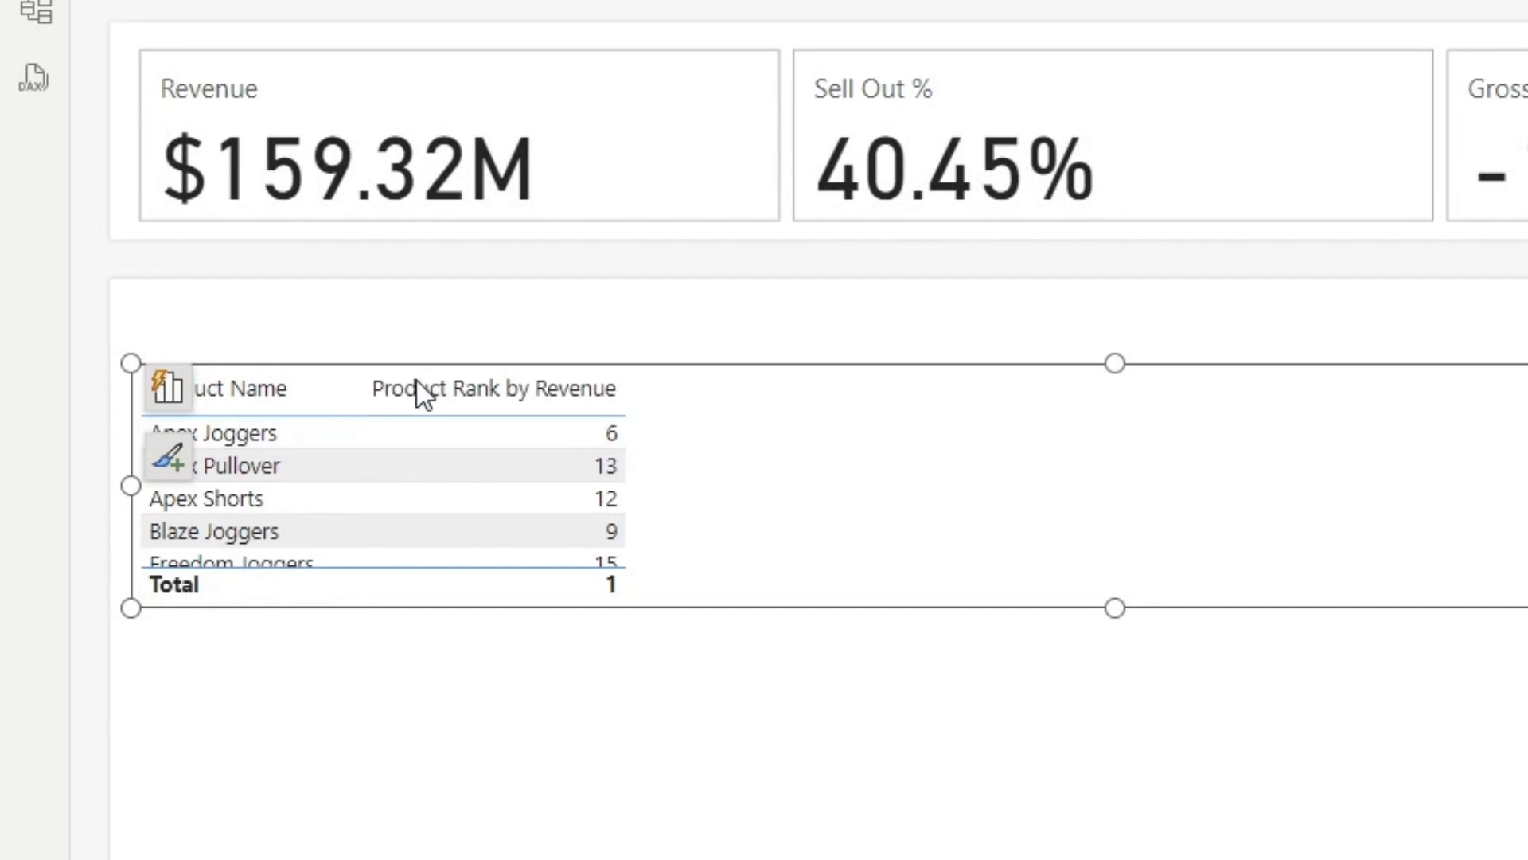
# Step: Sort the product table ascending by Product Rank by Revenue, narrow the table visual and add the Revenue column
pyautogui.click(394, 398)
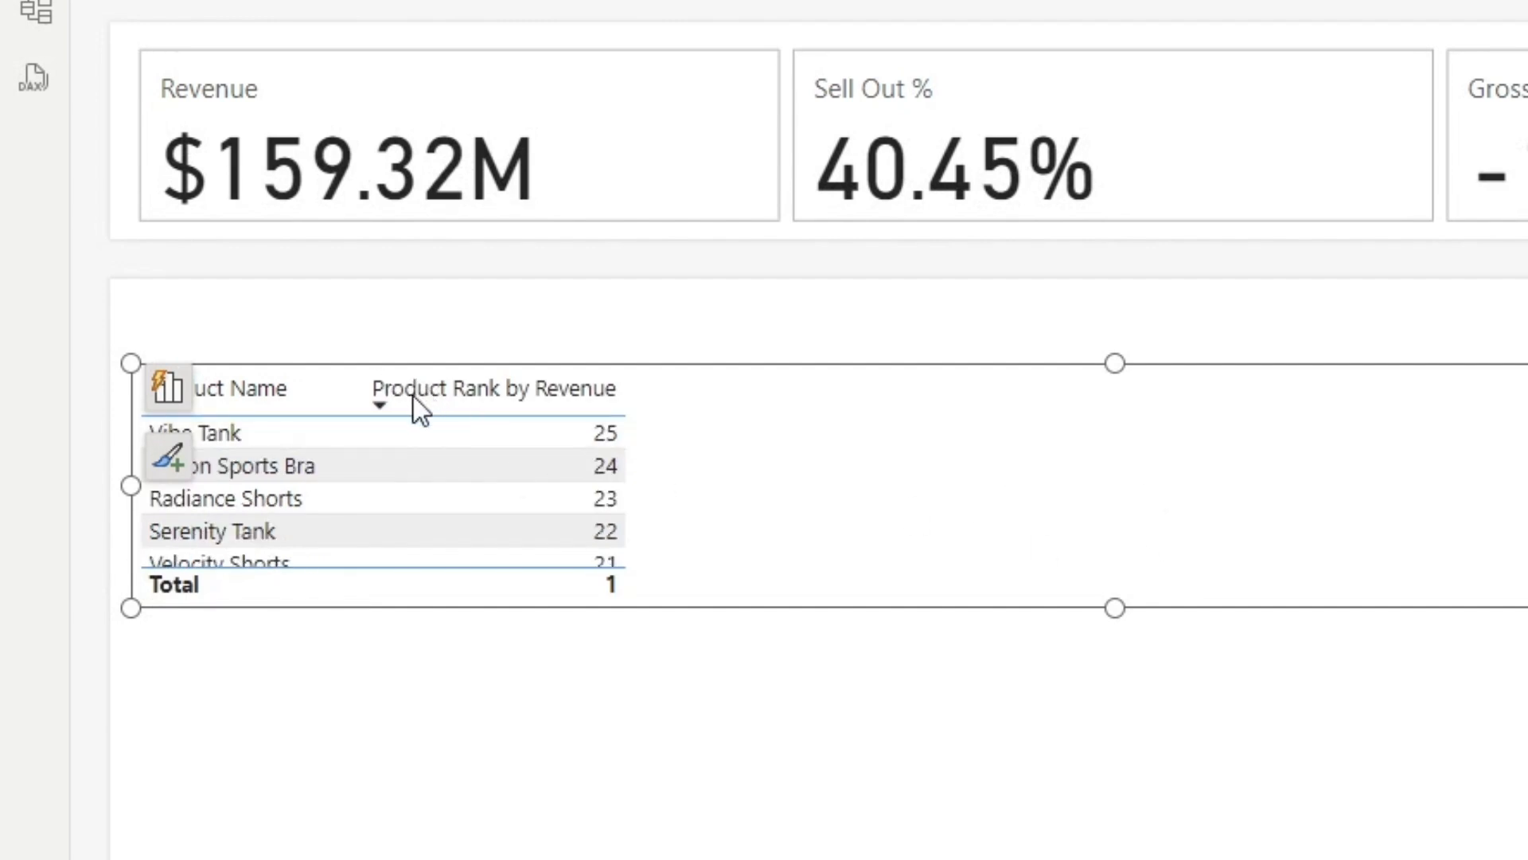
pyautogui.click(382, 405)
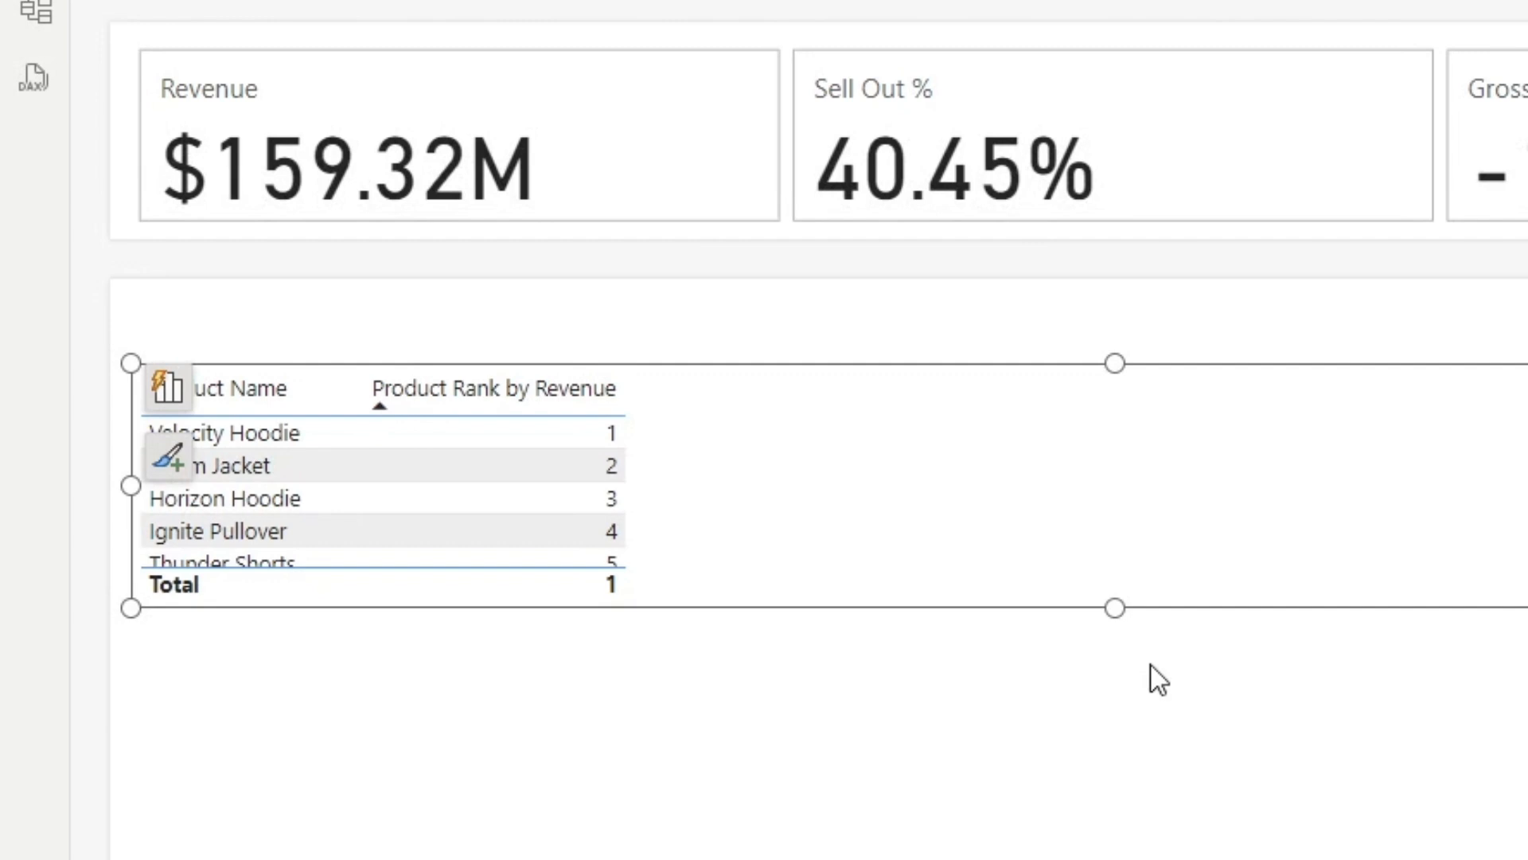
pyautogui.moveTo(1524, 485); pyautogui.dragTo(723, 474)
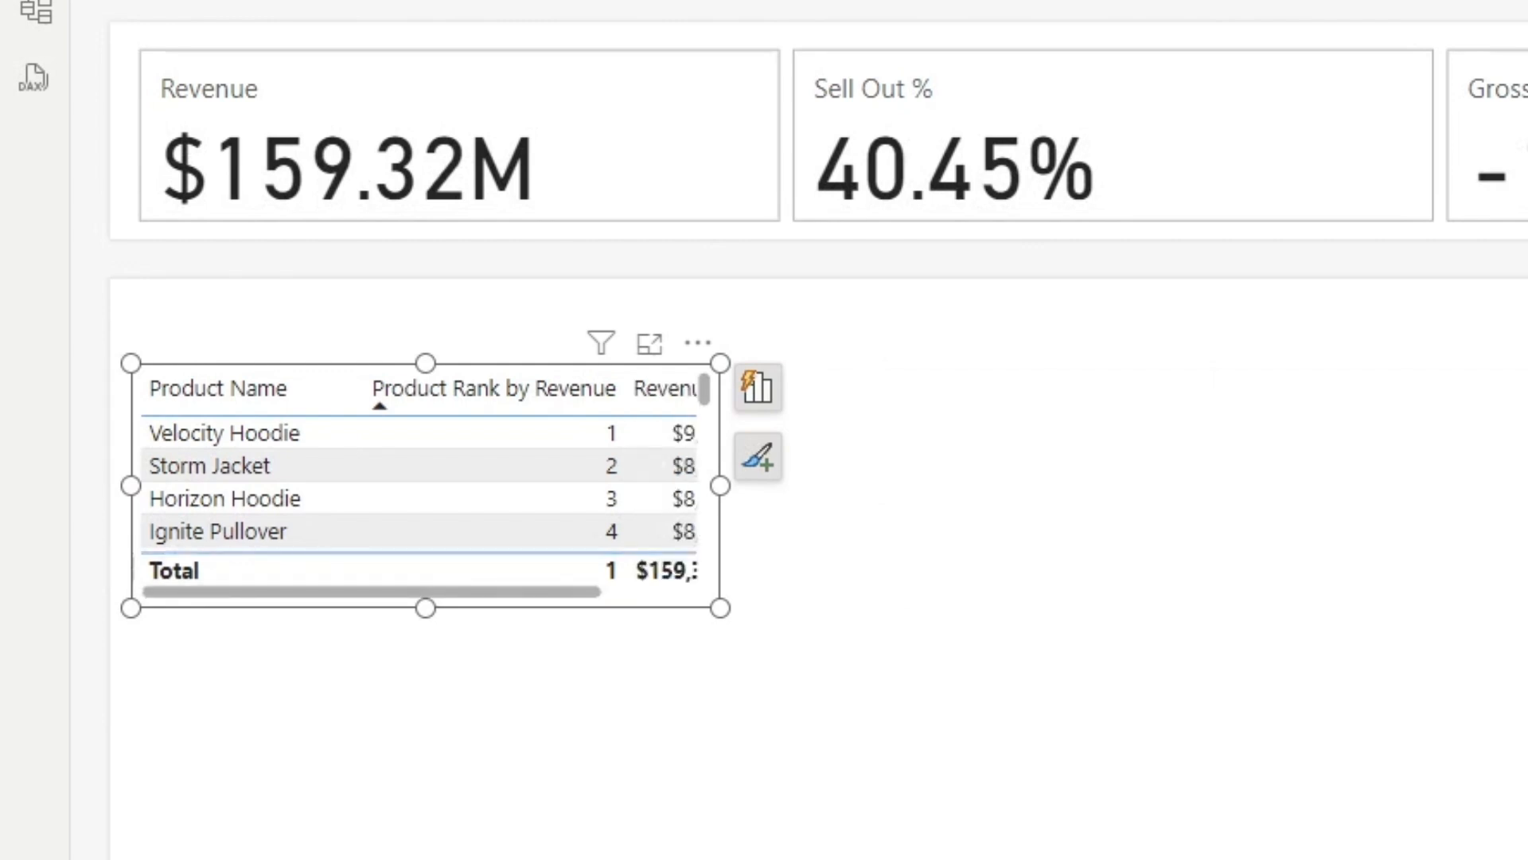
# Step: Place the product table near the upper corner of the lower background section, narrow it and extend it down the section
pyautogui.moveTo(721, 487); pyautogui.dragTo(852, 495)
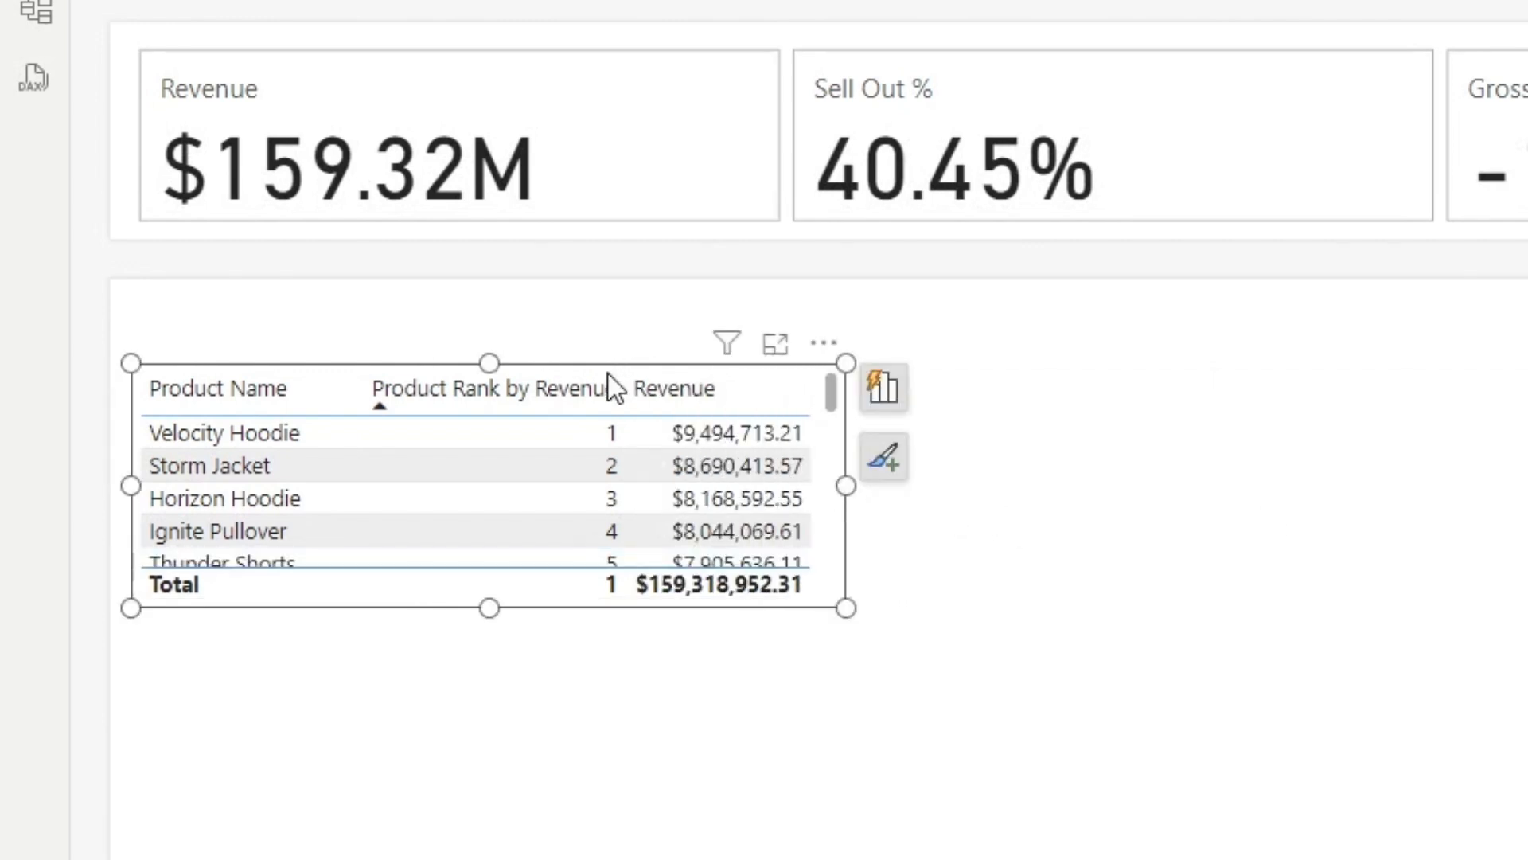
pyautogui.moveTo(599, 365); pyautogui.dragTo(489, 326)
pyautogui.moveTo(840, 427); pyautogui.dragTo(784, 425)
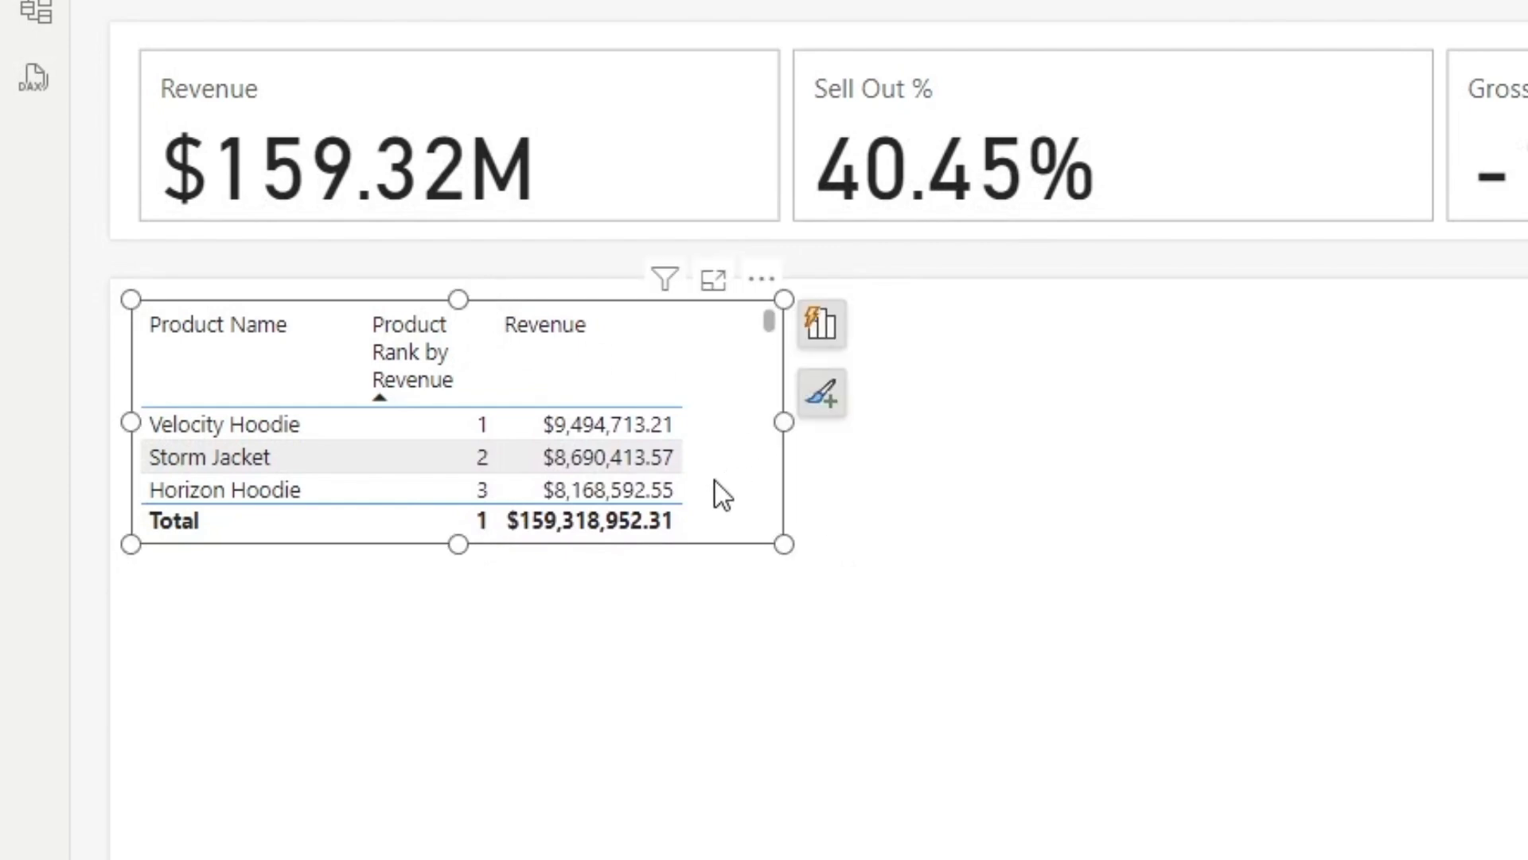
pyautogui.moveTo(458, 545); pyautogui.dragTo(458, 858)
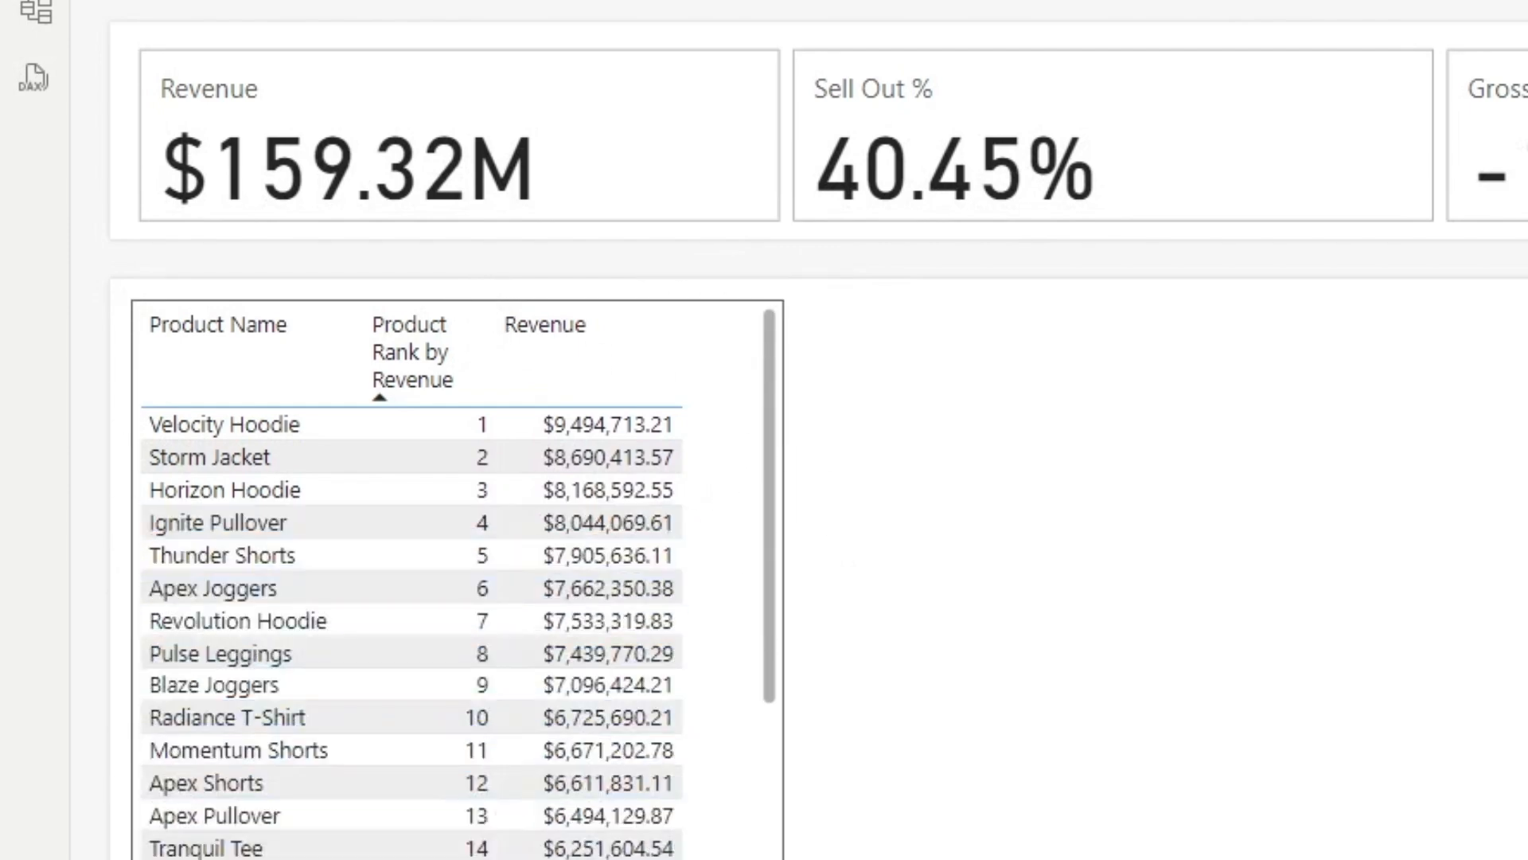
# Step: Duplicate the product ranking table and place the copy beside the original
pyautogui.hotkey('ctrl', 'c')
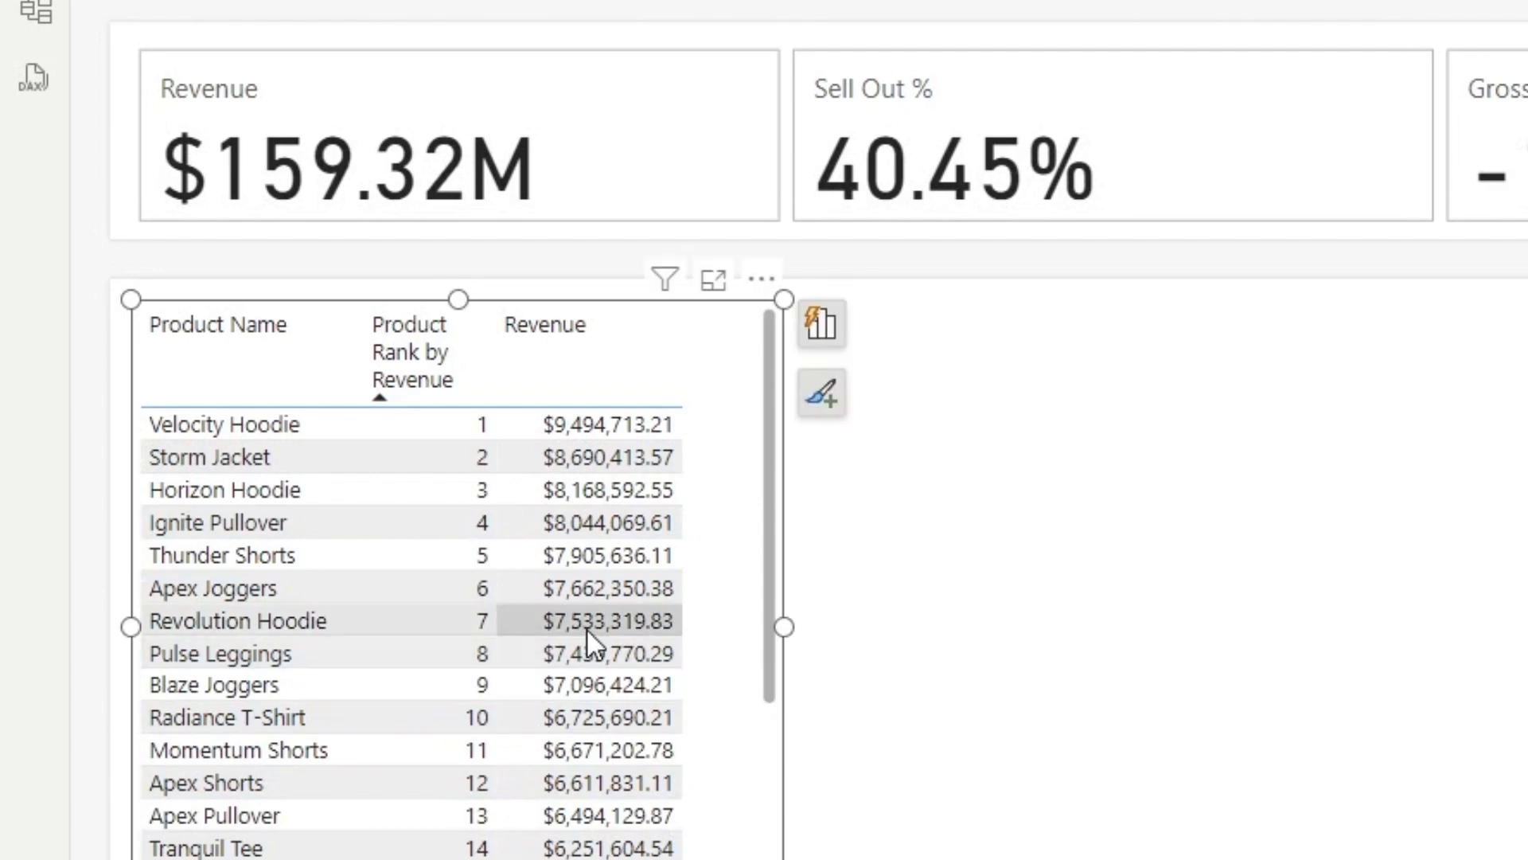
pyautogui.hotkey('ctrl', 'v')
pyautogui.moveTo(748, 642); pyautogui.dragTo(1361, 623)
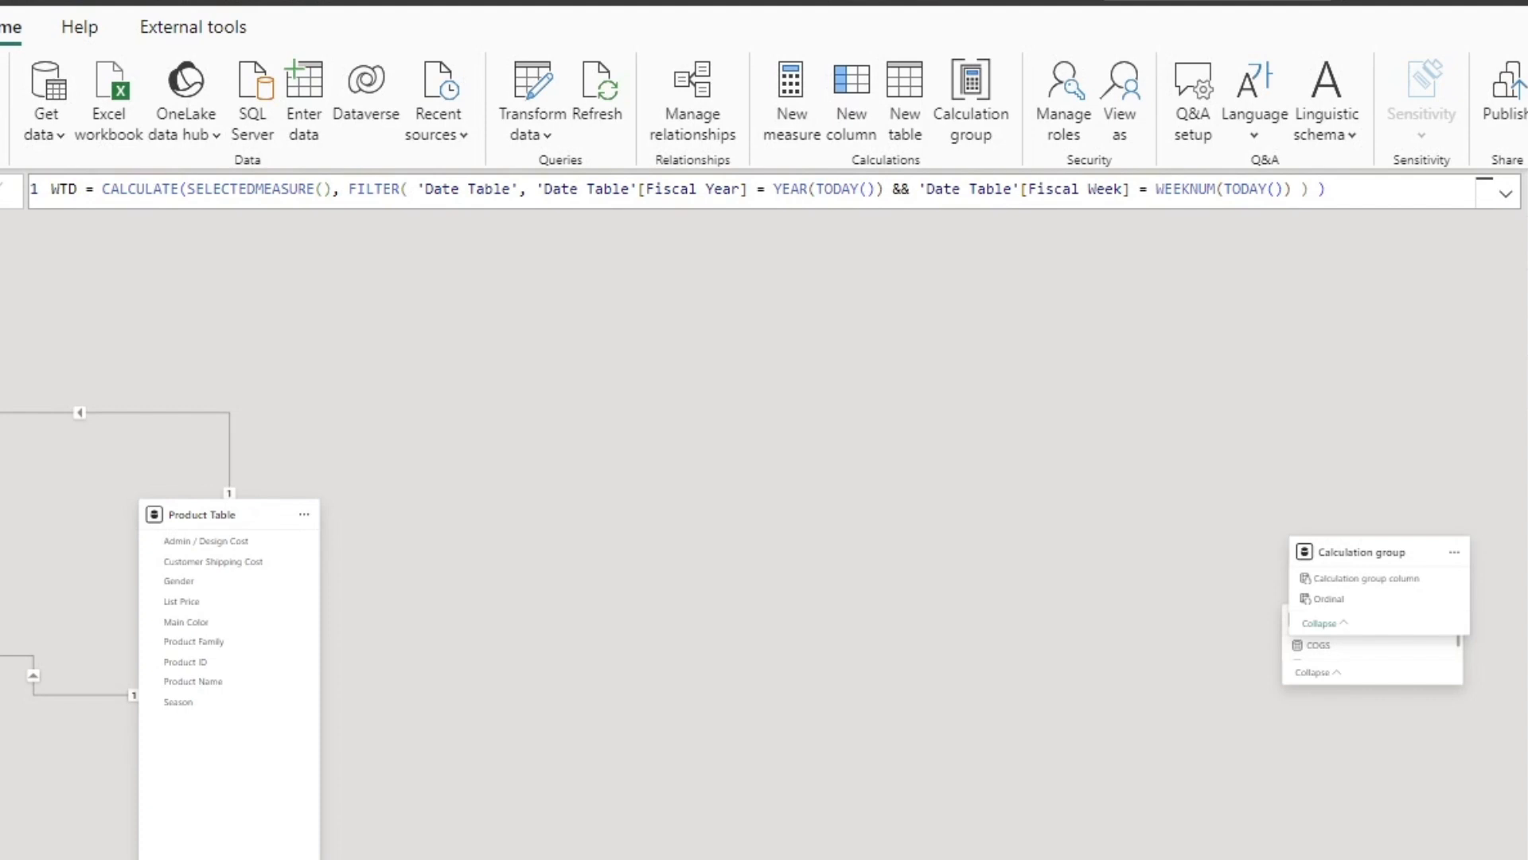
# Step: Examine the DAX formulas of the calculation group's MTD, Prior MTD, Prior WTD and Prior YTD items
pyautogui.click(1526, 446)
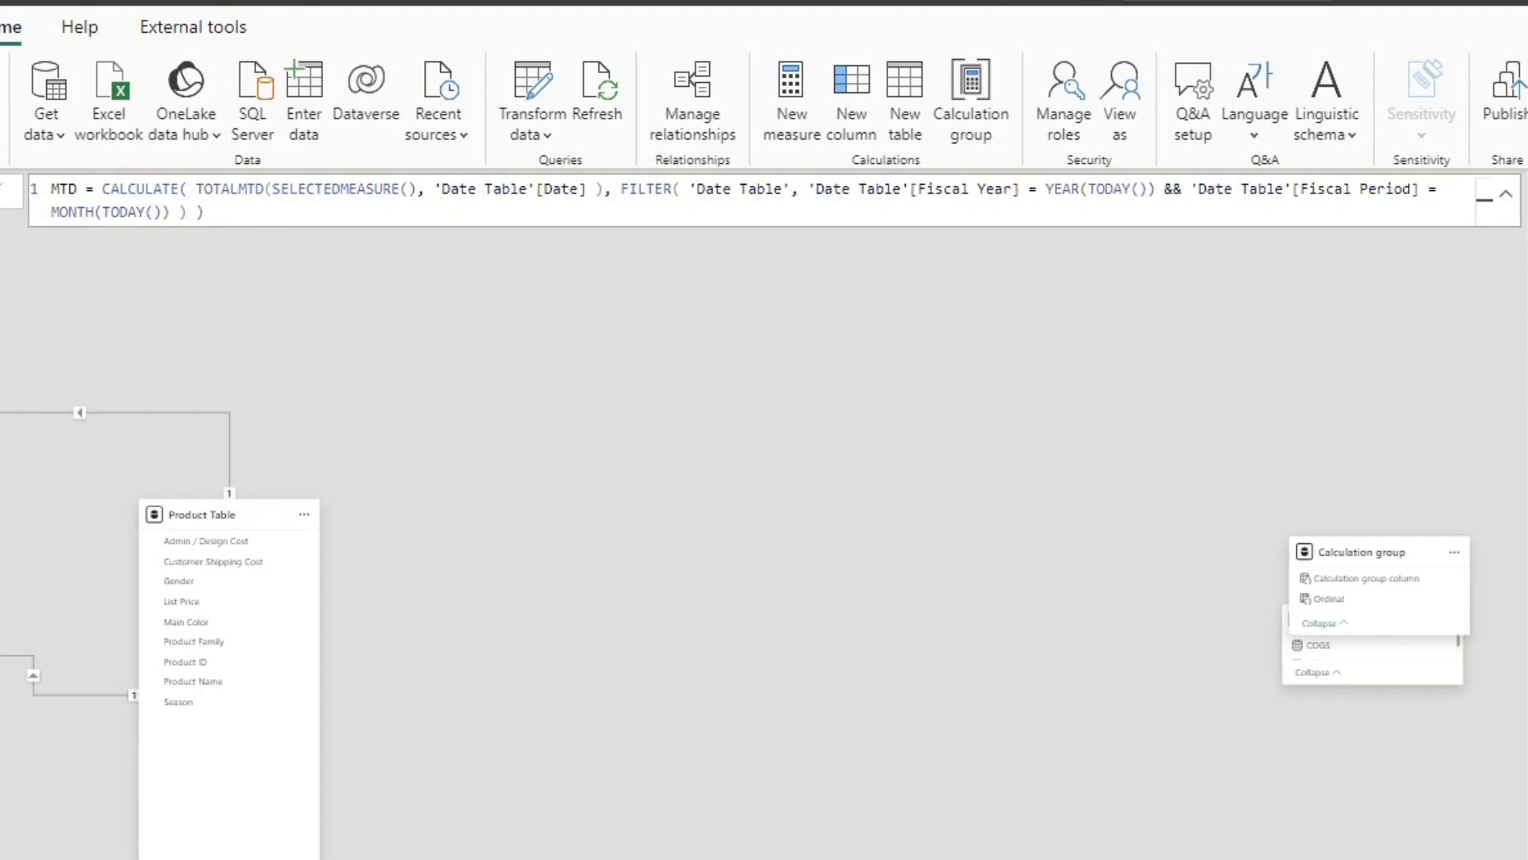
pyautogui.click(1527, 461)
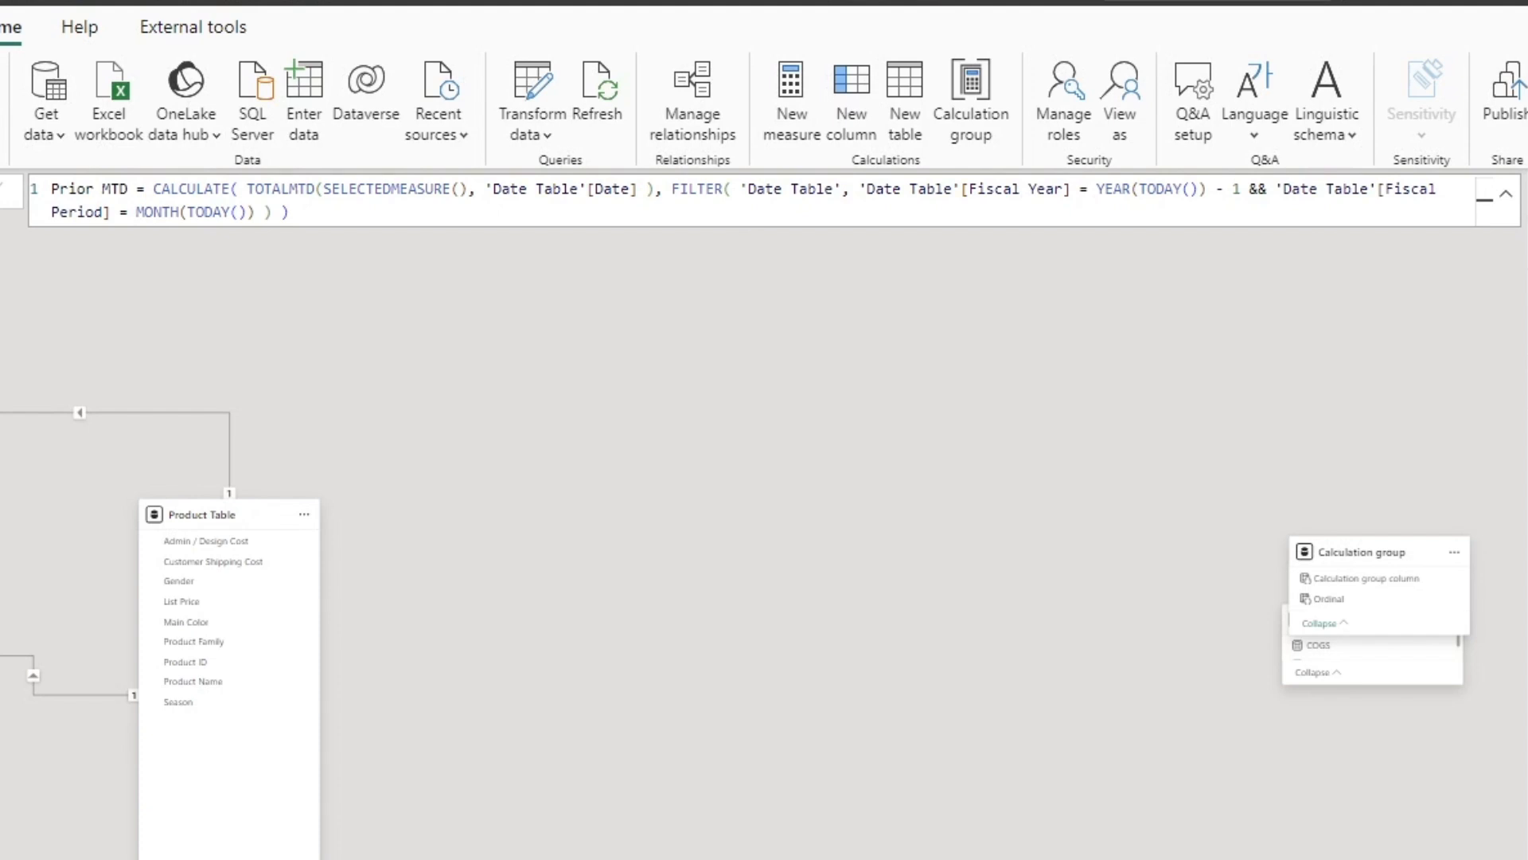
pyautogui.click(1527, 477)
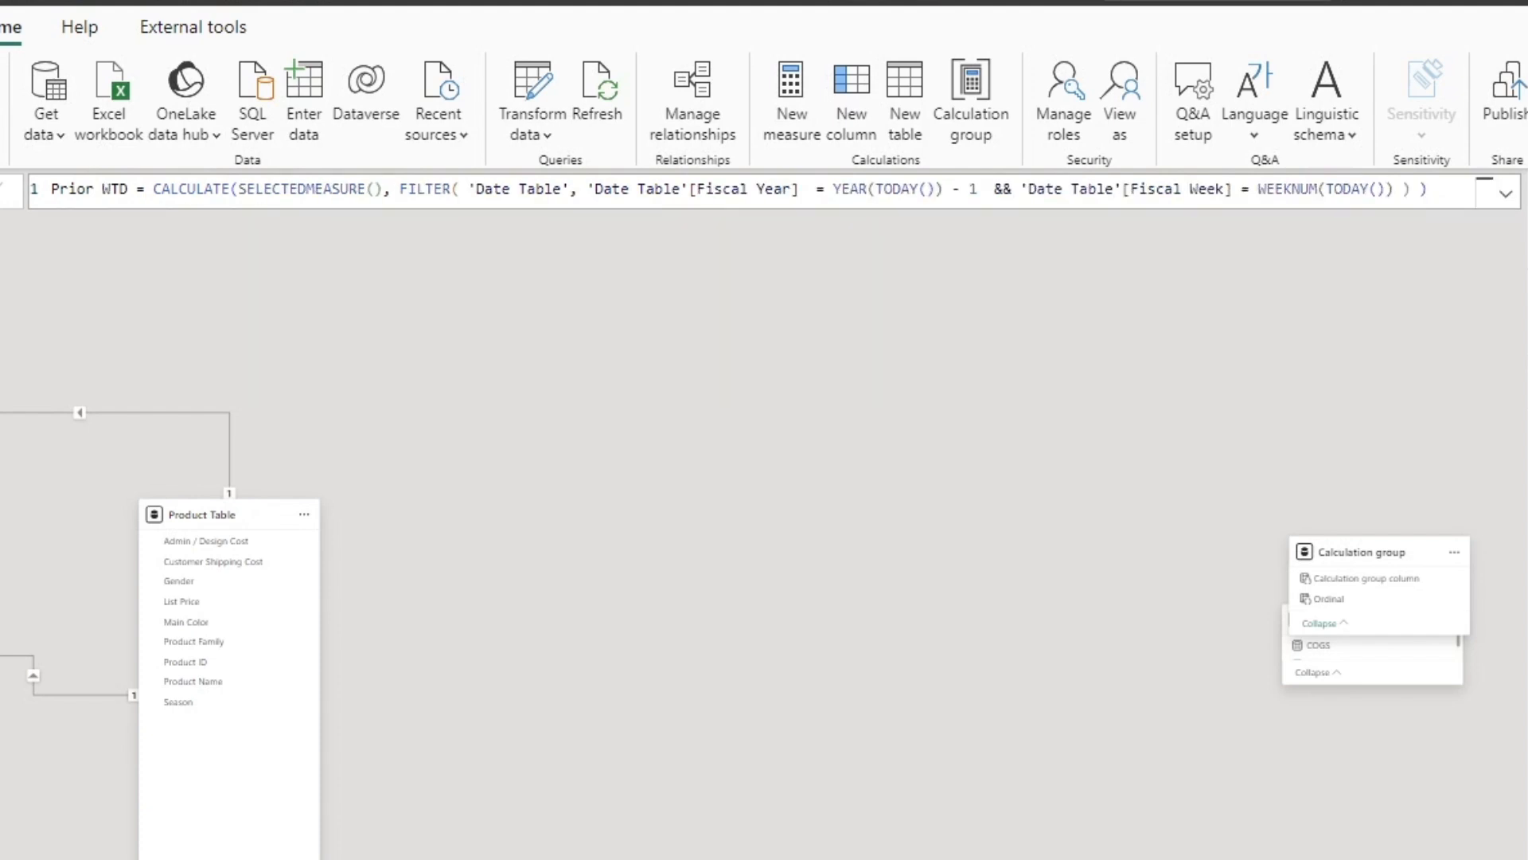
pyautogui.click(1526, 493)
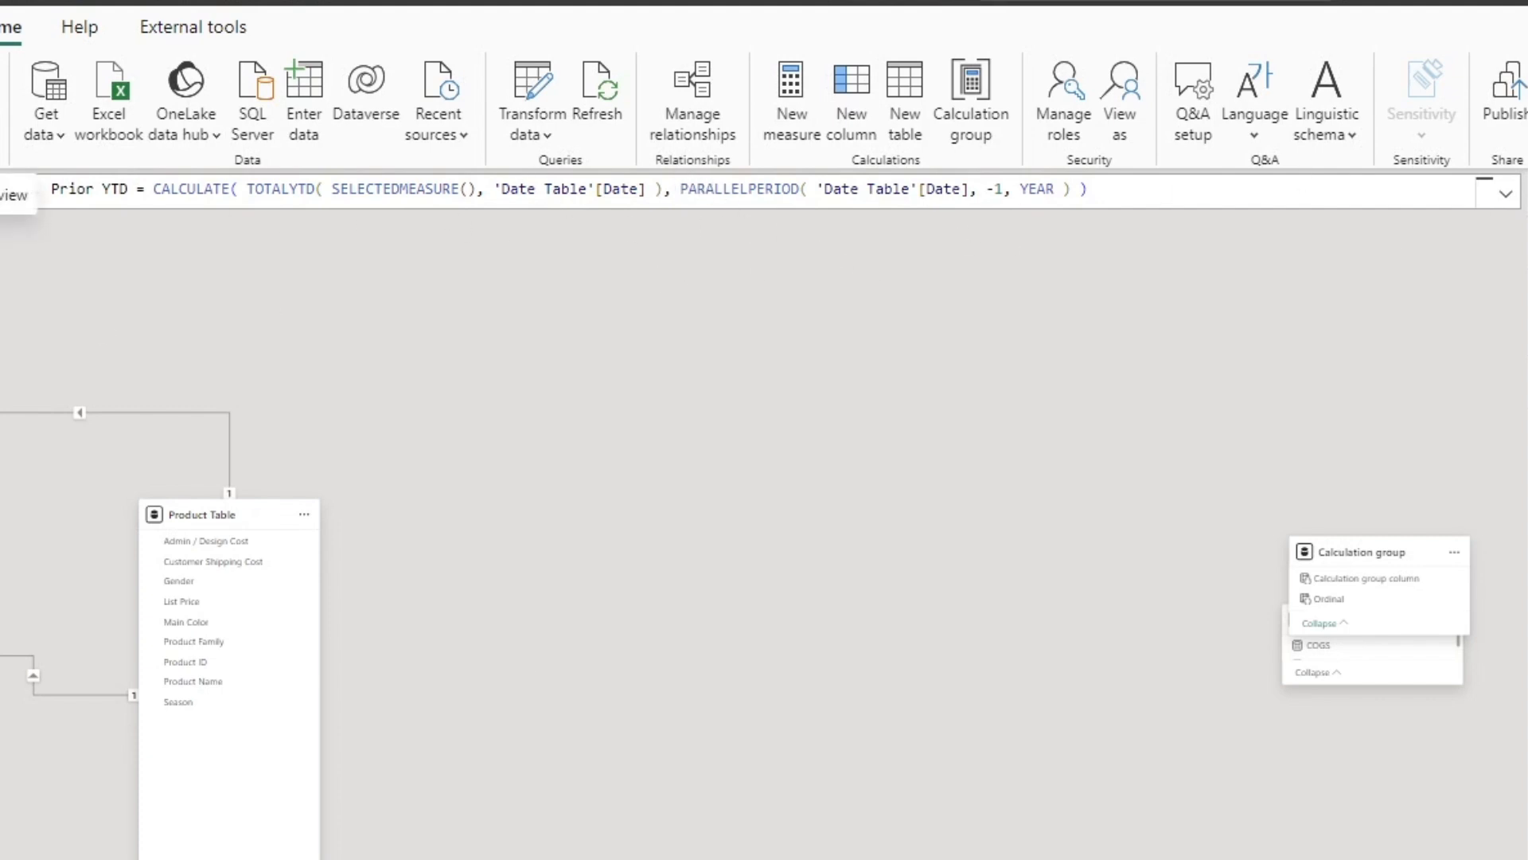
# Step: Return to the report page and add a slicer based on the Calculation group column
pyautogui.click(7, 195)
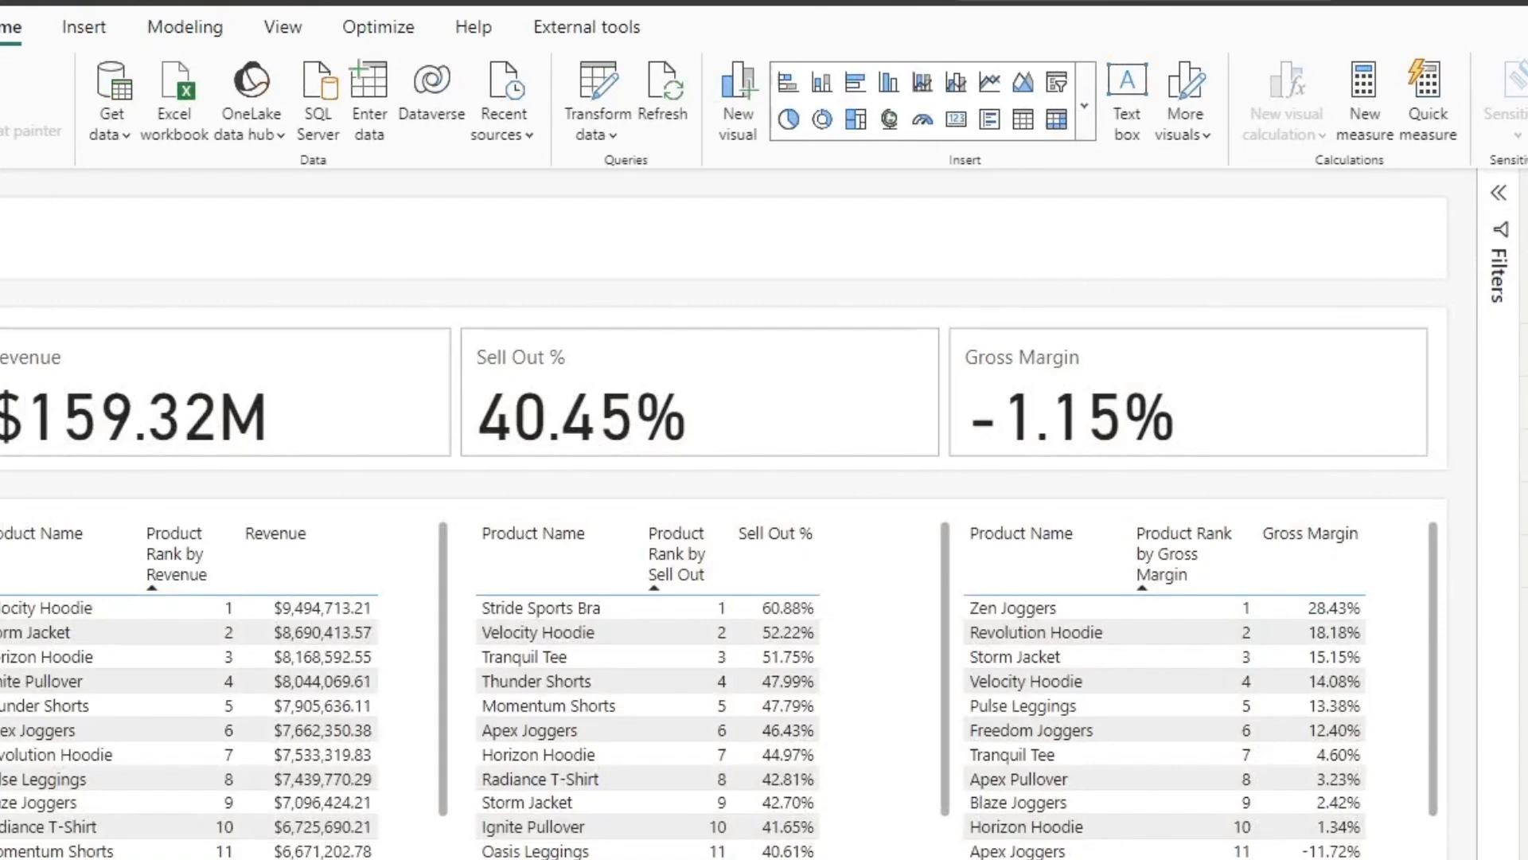
pyautogui.click(1057, 82)
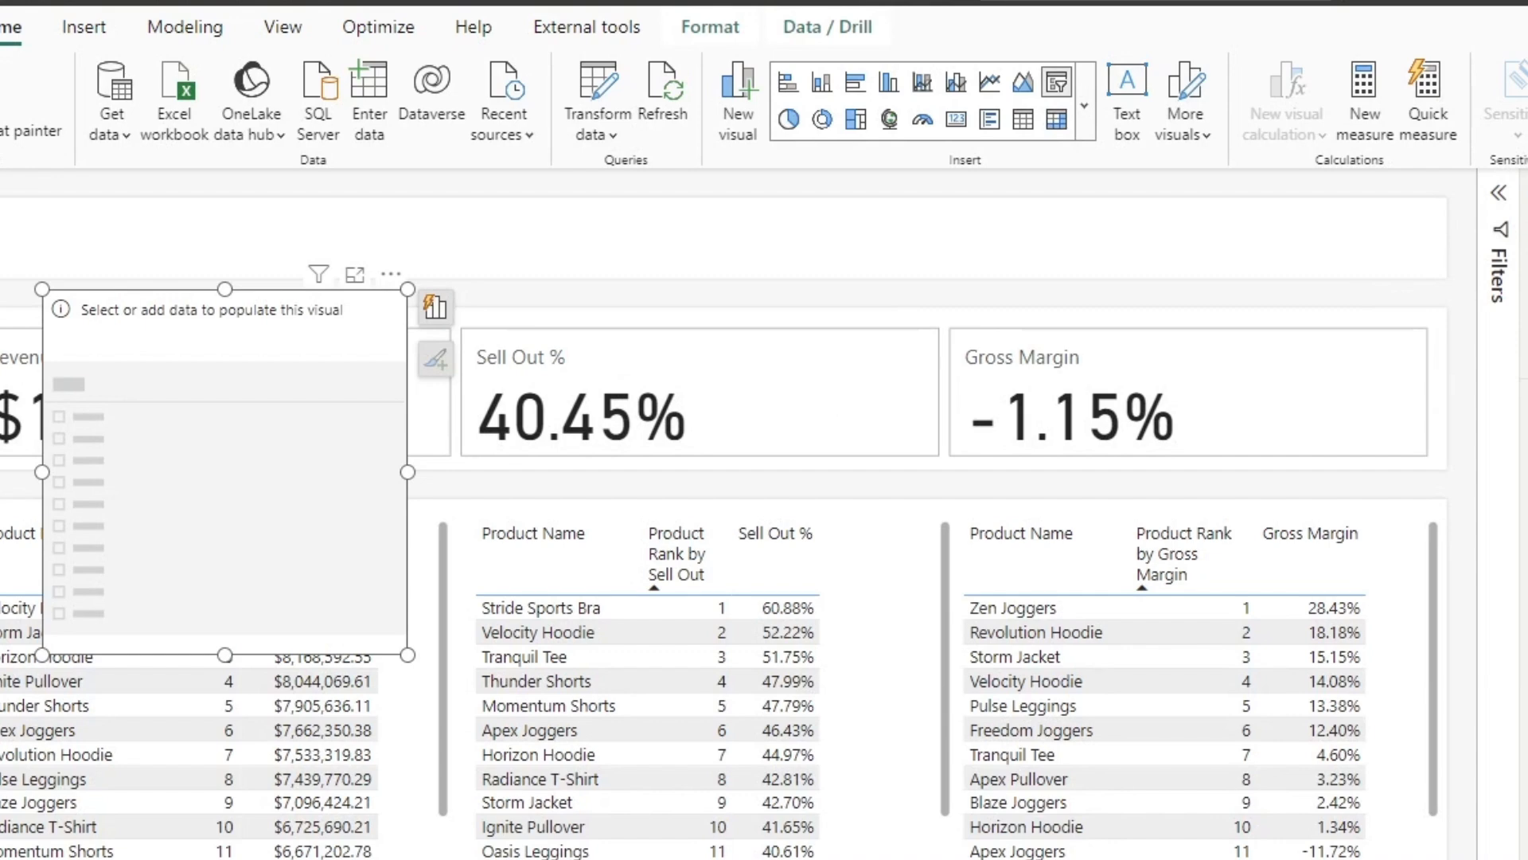
pyautogui.click(1526, 358)
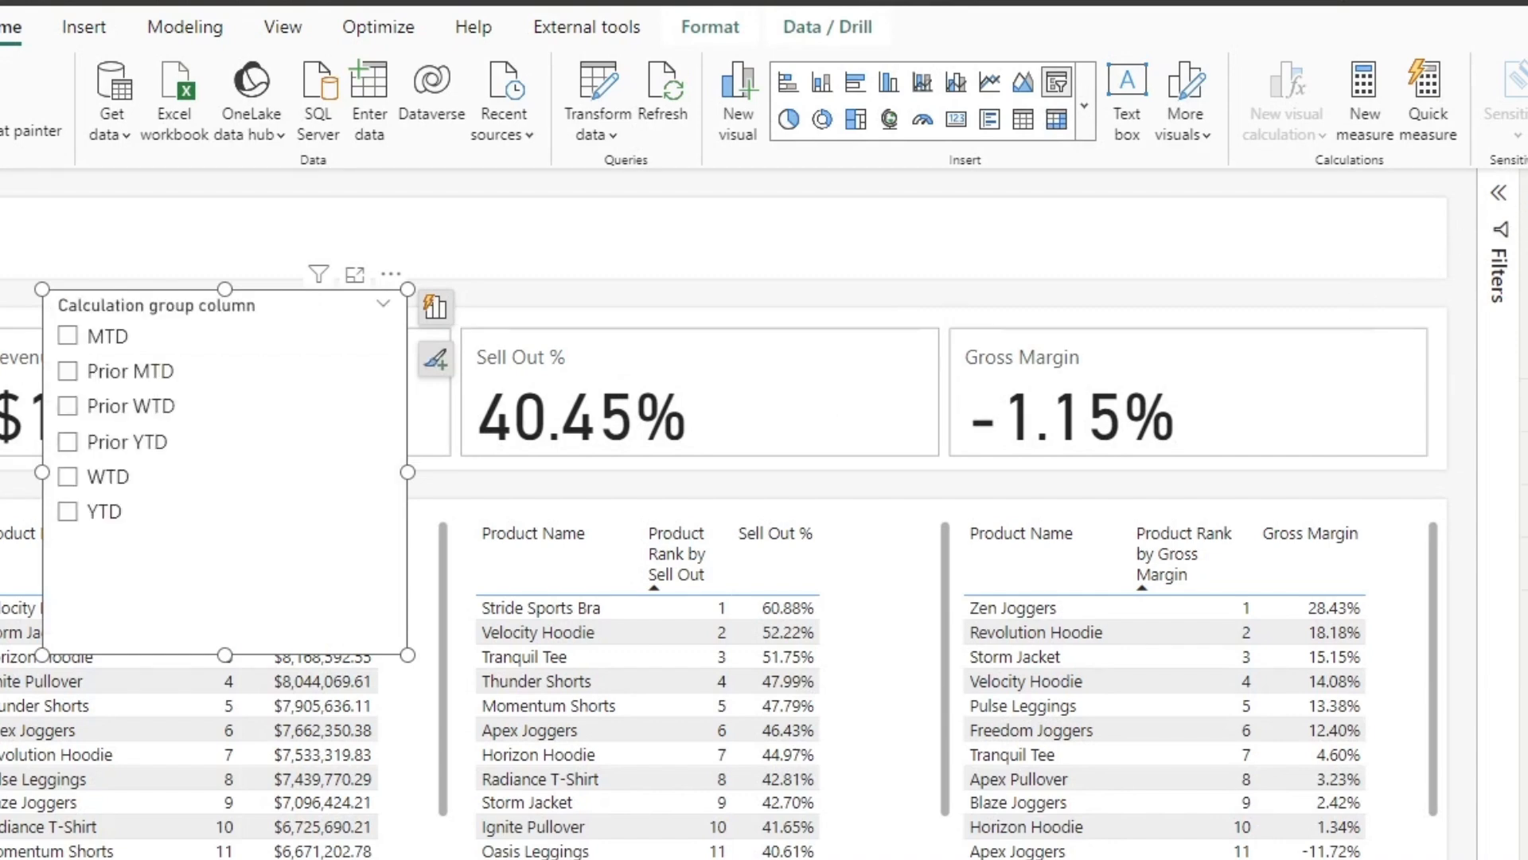
# Step: Filter the slicer to exclude Prior MTD, Prior WTD and Prior YTD, and lock and hide that filter
pyautogui.click(1498, 194)
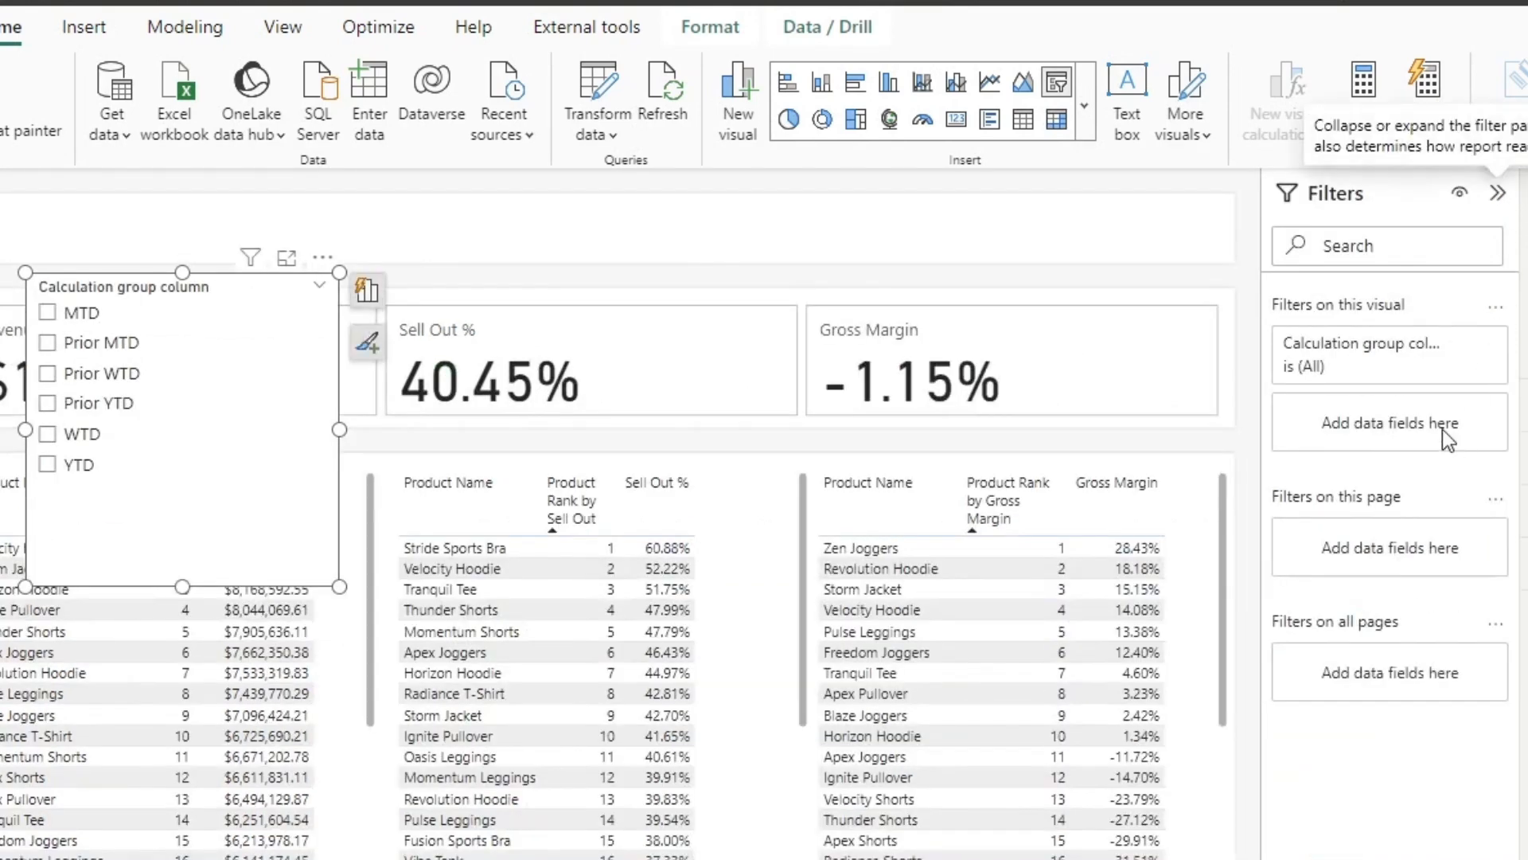
pyautogui.click(1459, 344)
pyautogui.click(1300, 502)
pyautogui.click(1302, 559)
pyautogui.click(1302, 588)
pyautogui.click(1302, 615)
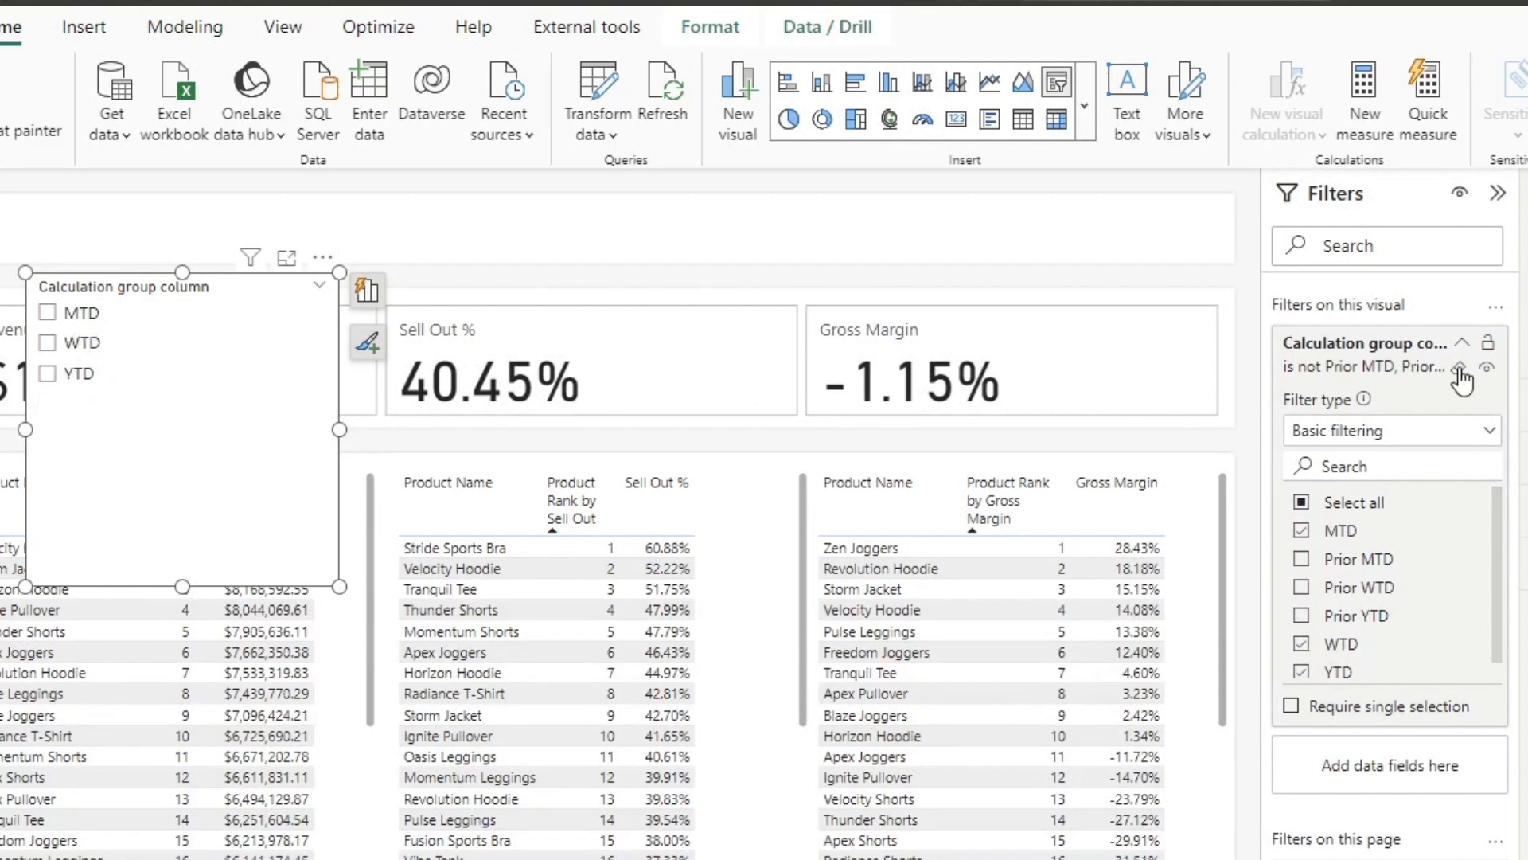
pyautogui.click(1487, 345)
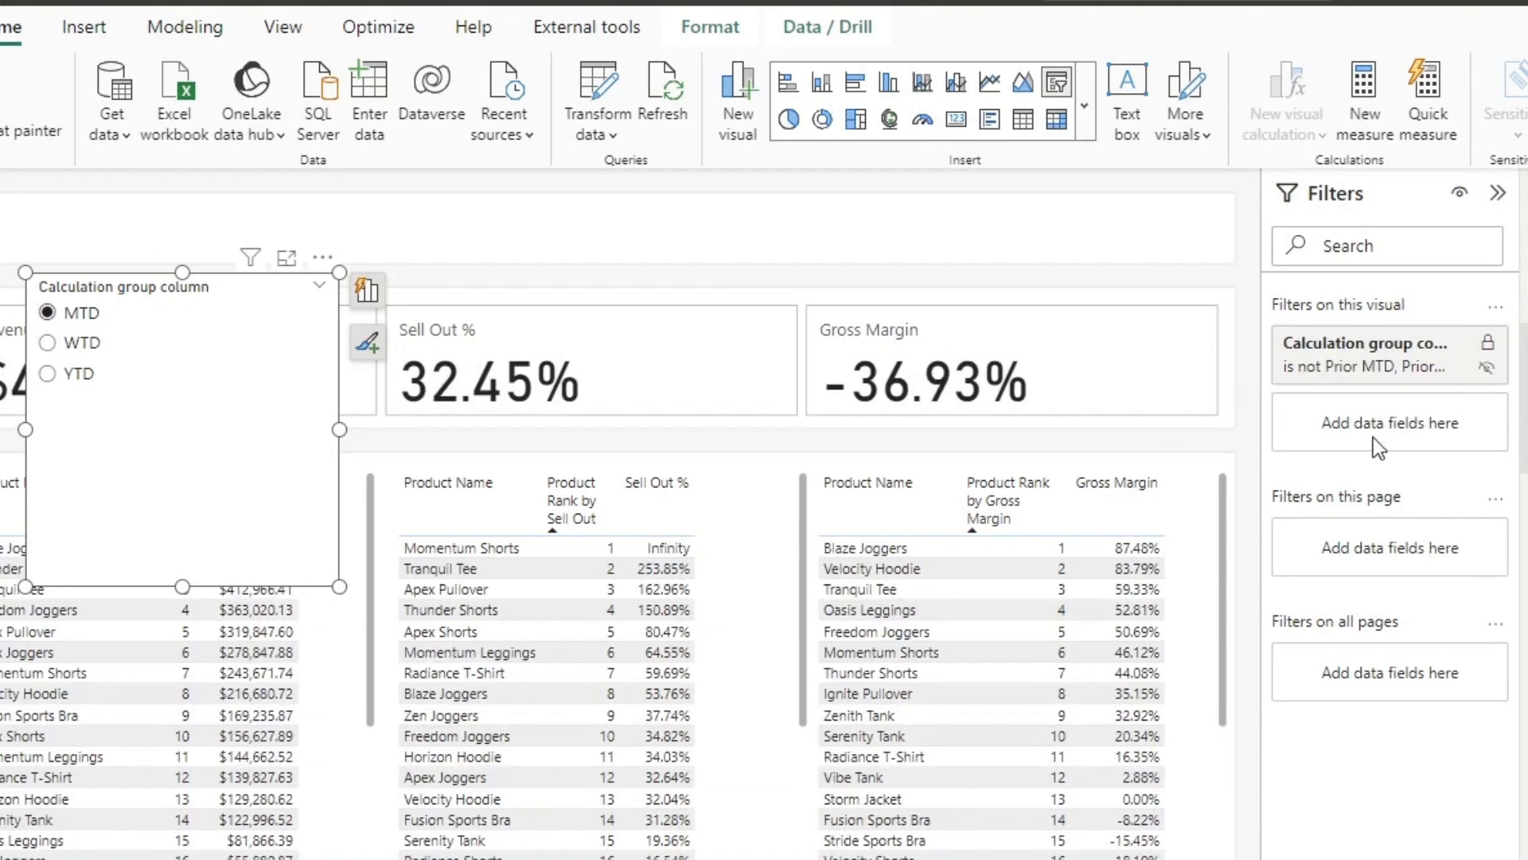
# Step: Move the calculation group slicer over the Gross Margin card and reduce its height
pyautogui.moveTo(229, 447); pyautogui.dragTo(1081, 461)
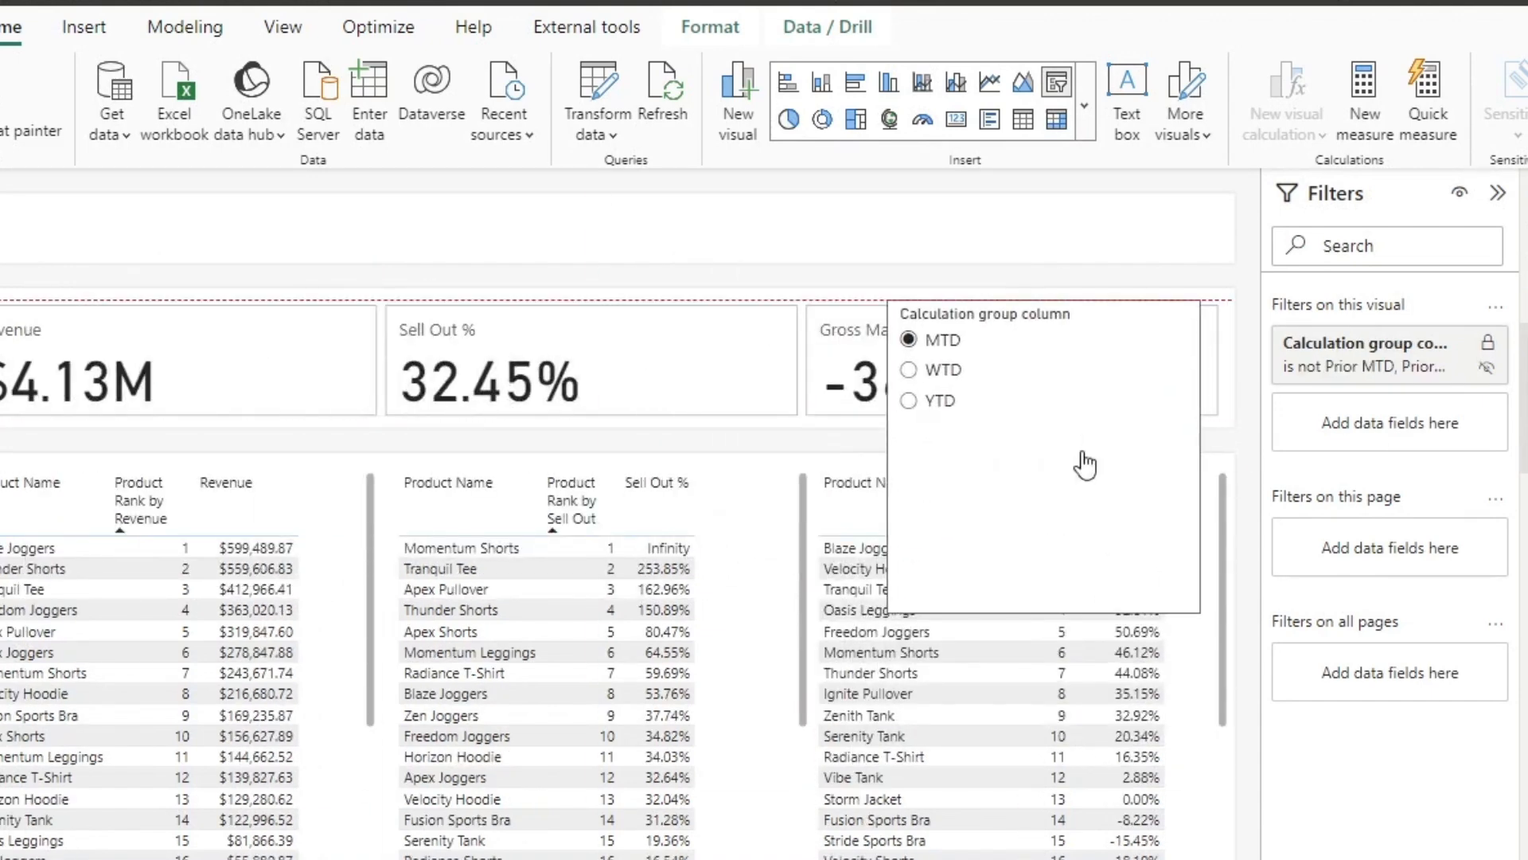
pyautogui.moveTo(1042, 611); pyautogui.dragTo(1047, 463)
# Step: Test the slicer by switching repeatedly between MTD, WTD and YTD and comparing the cards and ranking tables
pyautogui.click(933, 370)
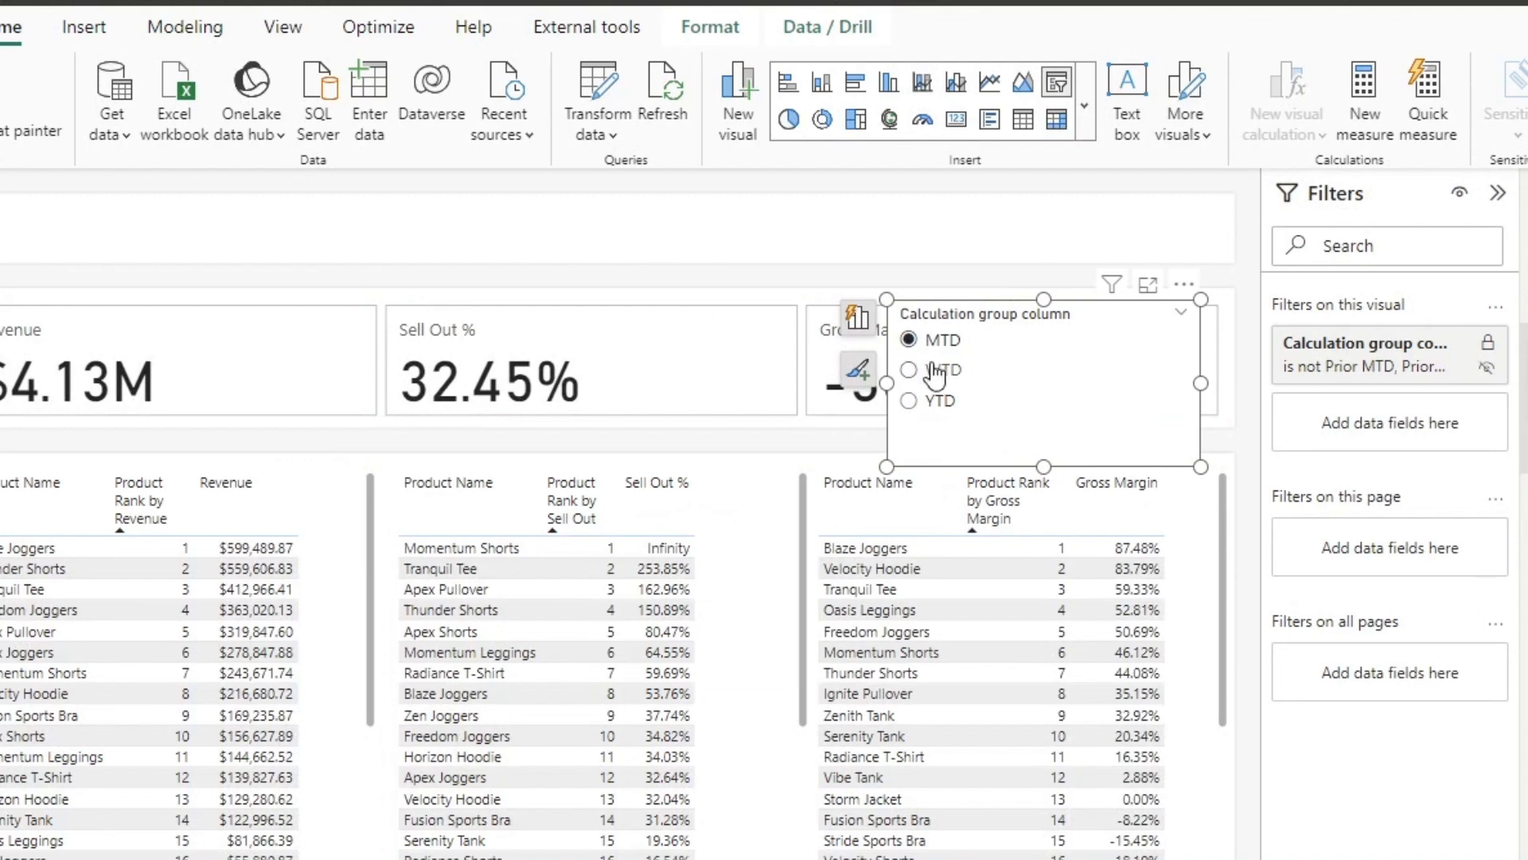
pyautogui.click(940, 402)
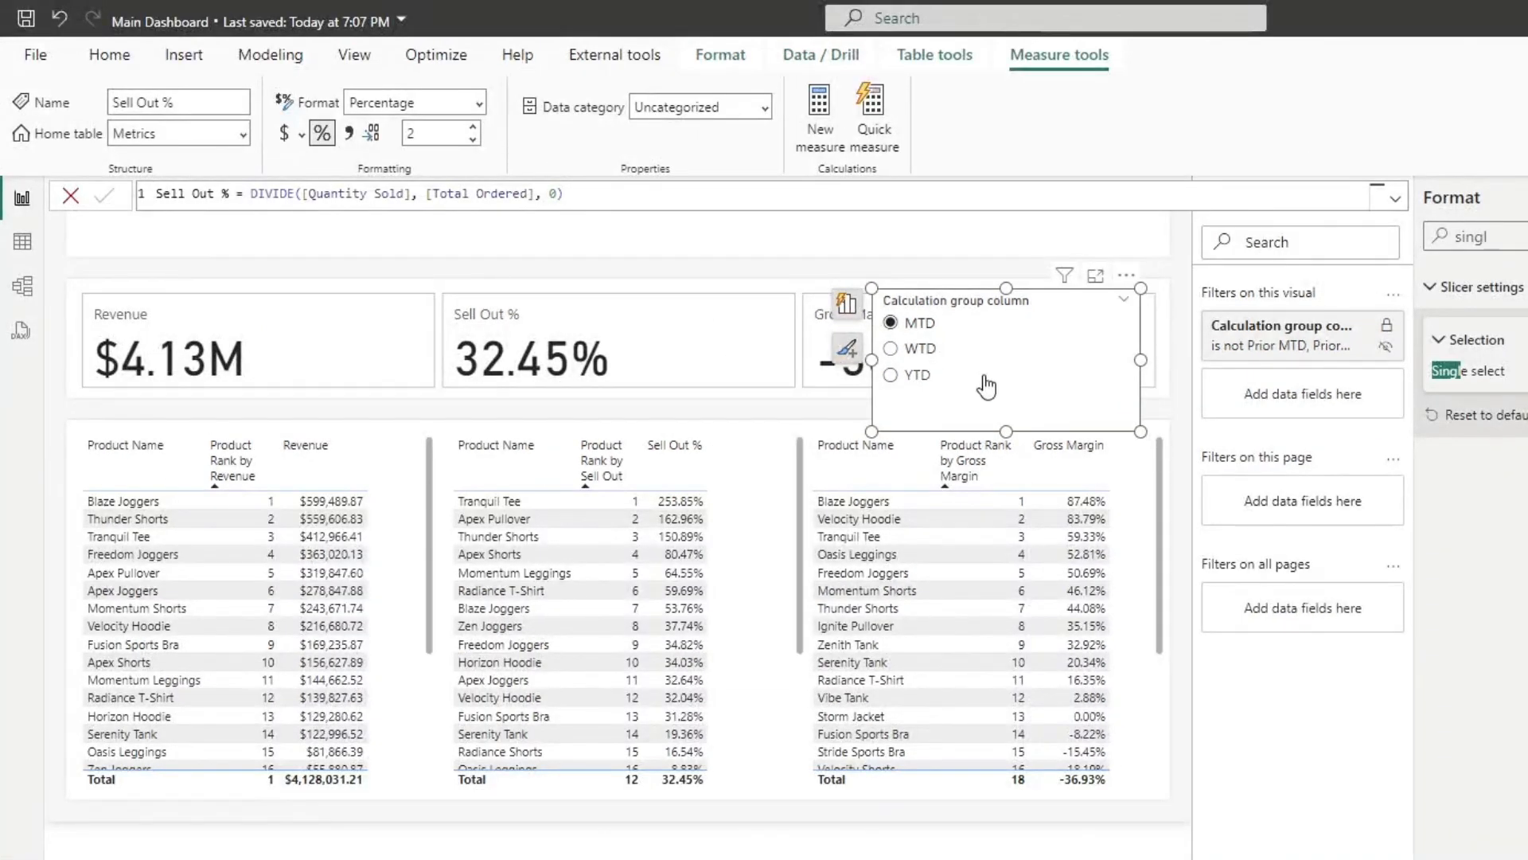
pyautogui.click(912, 351)
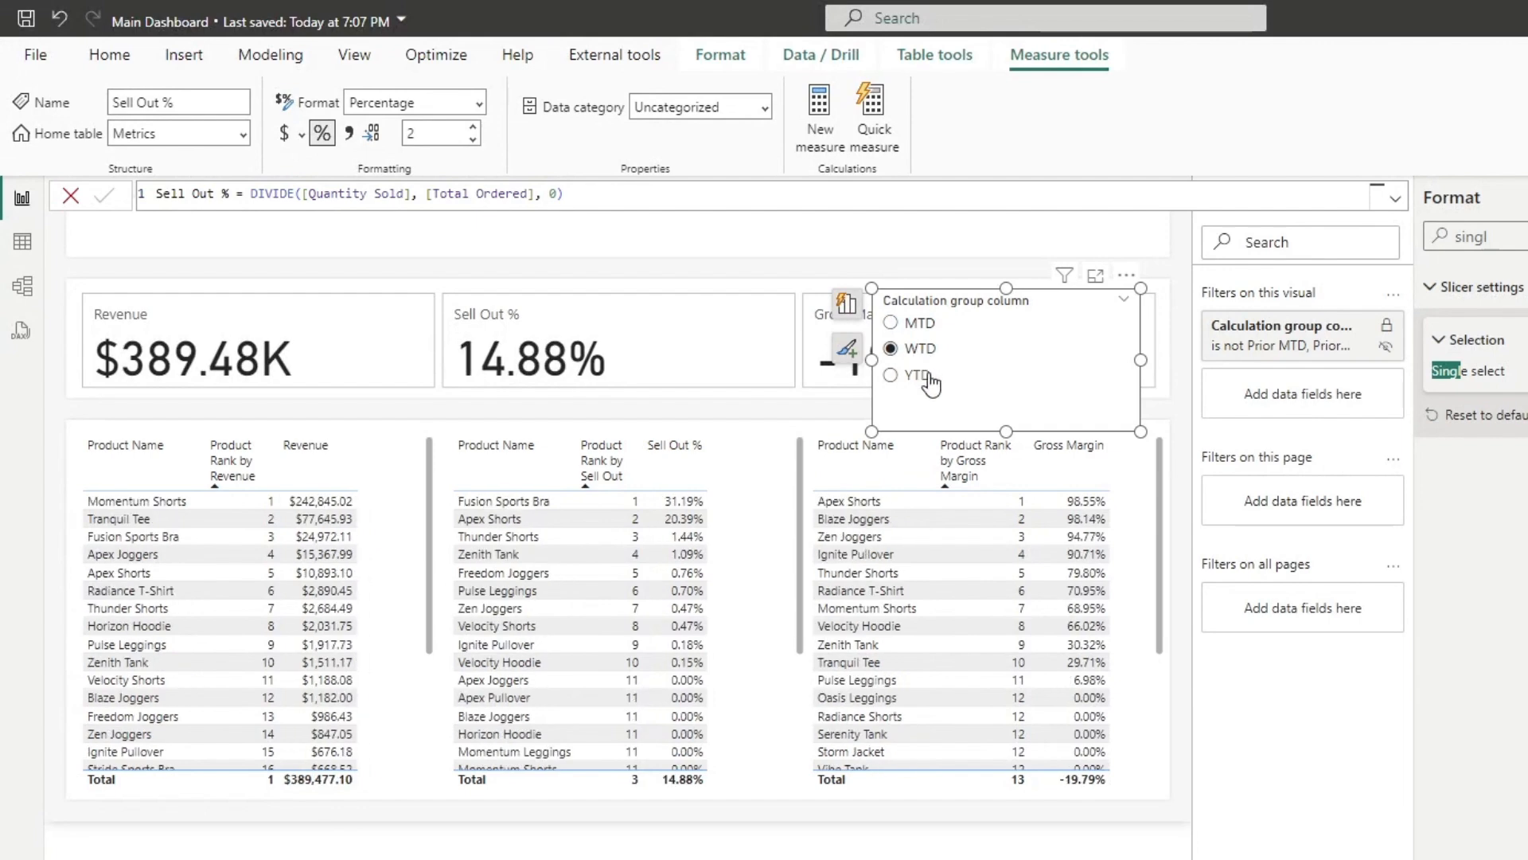
pyautogui.click(928, 375)
pyautogui.click(939, 350)
pyautogui.click(923, 324)
pyautogui.click(929, 351)
pyautogui.click(931, 378)
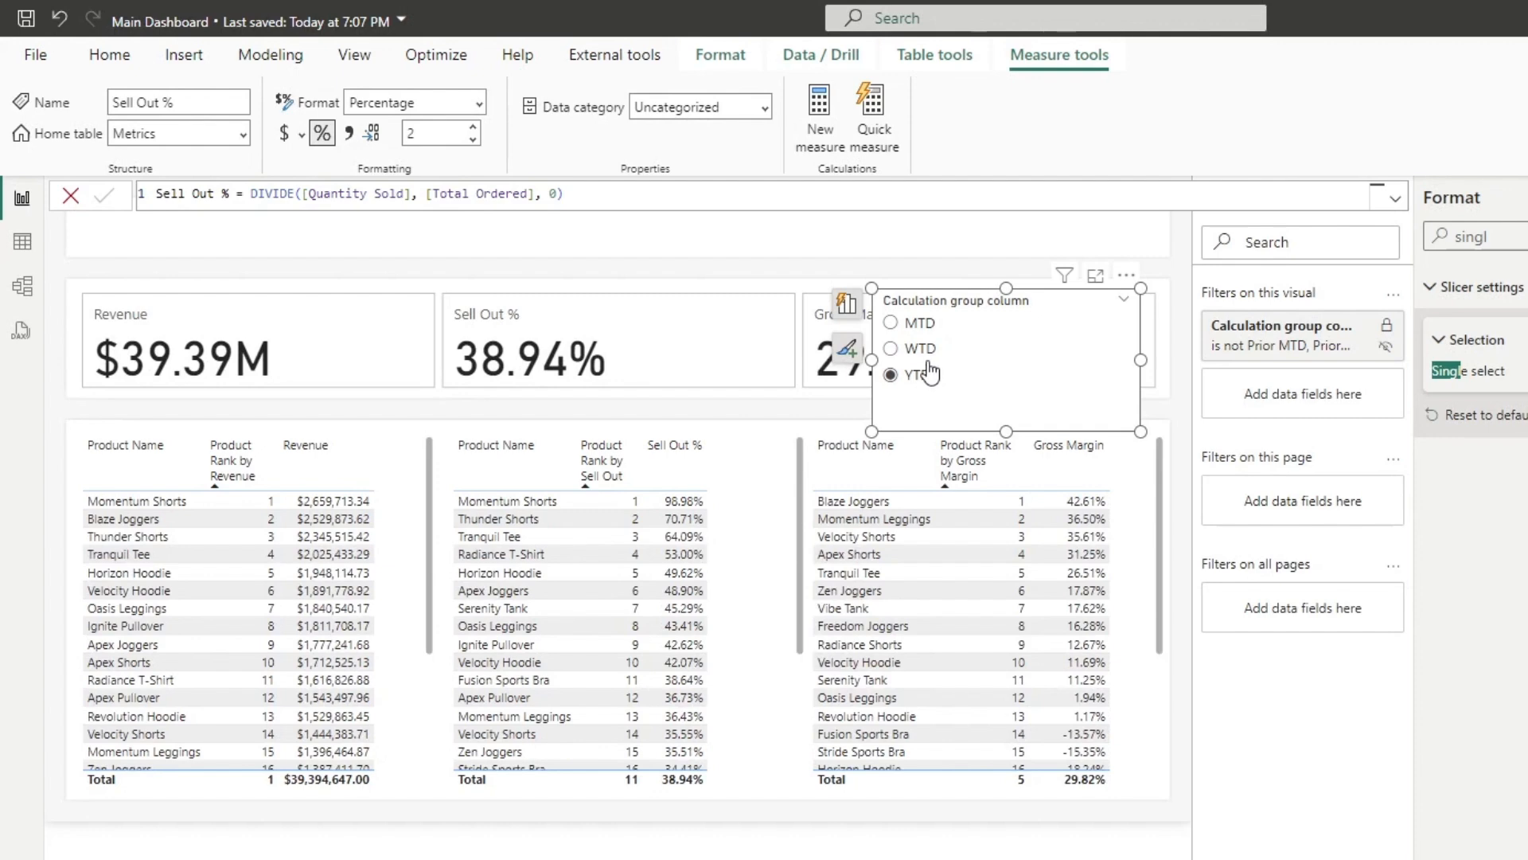
pyautogui.click(927, 350)
pyautogui.click(923, 324)
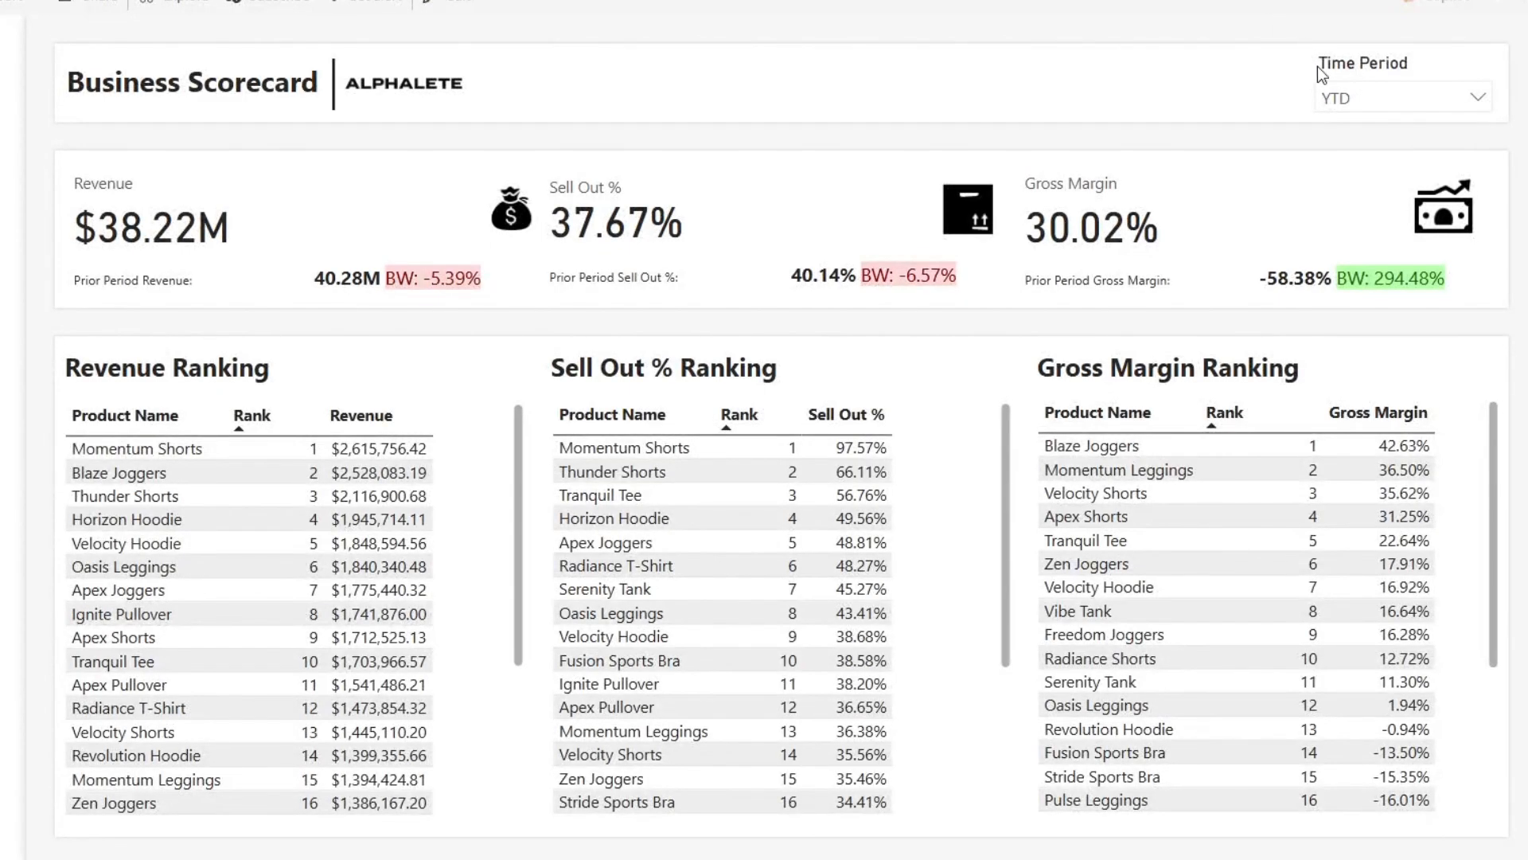
# Step: Switch the Time Period on the finished Business Scorecard report, ending on WTD, to review its cards and rankings
pyautogui.click(1393, 101)
pyautogui.click(1389, 164)
pyautogui.click(1406, 98)
pyautogui.click(1393, 137)
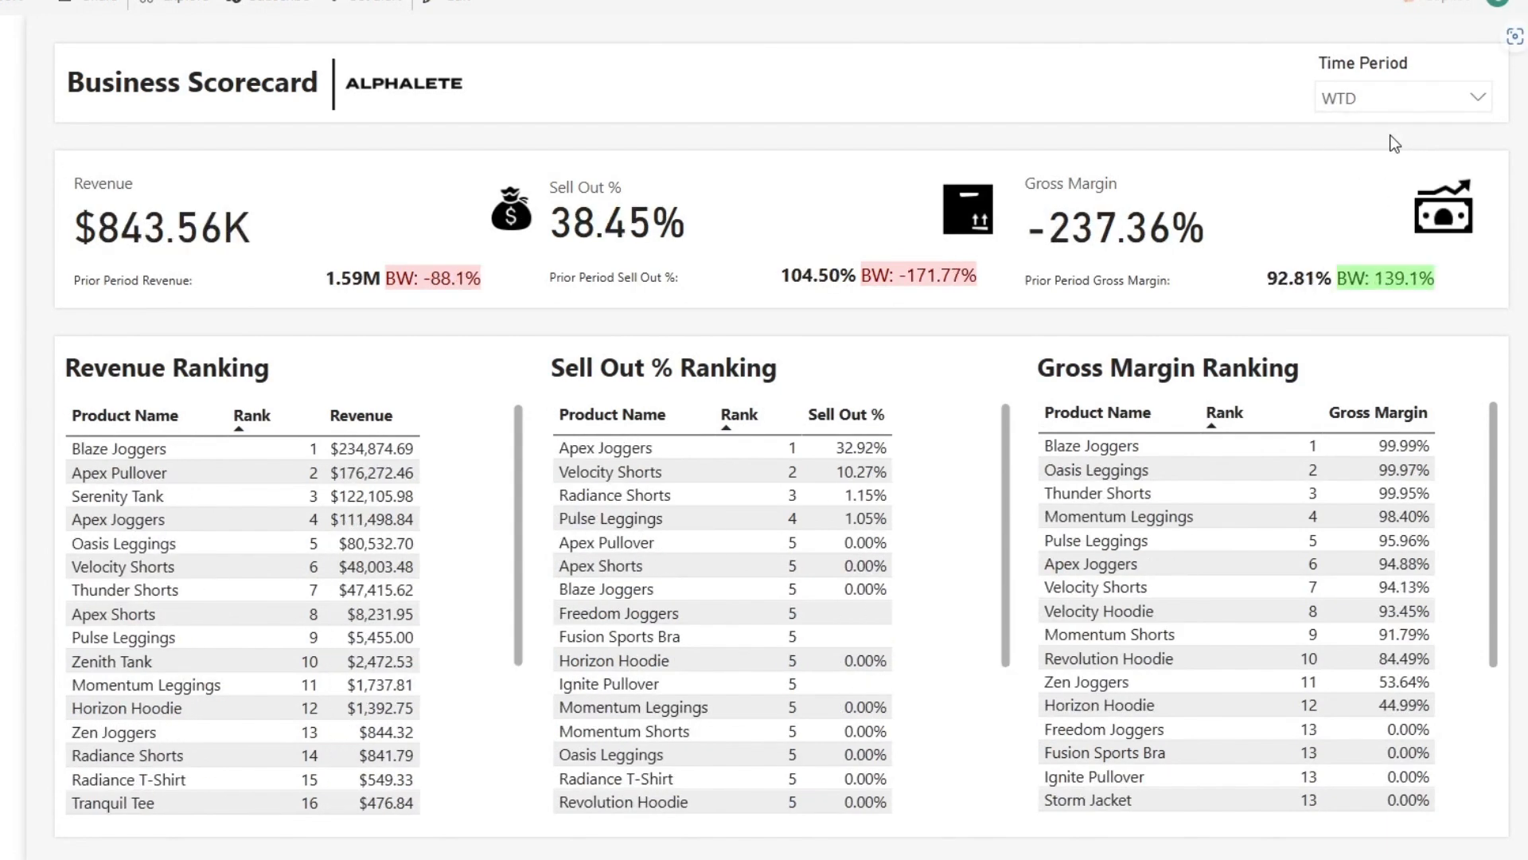